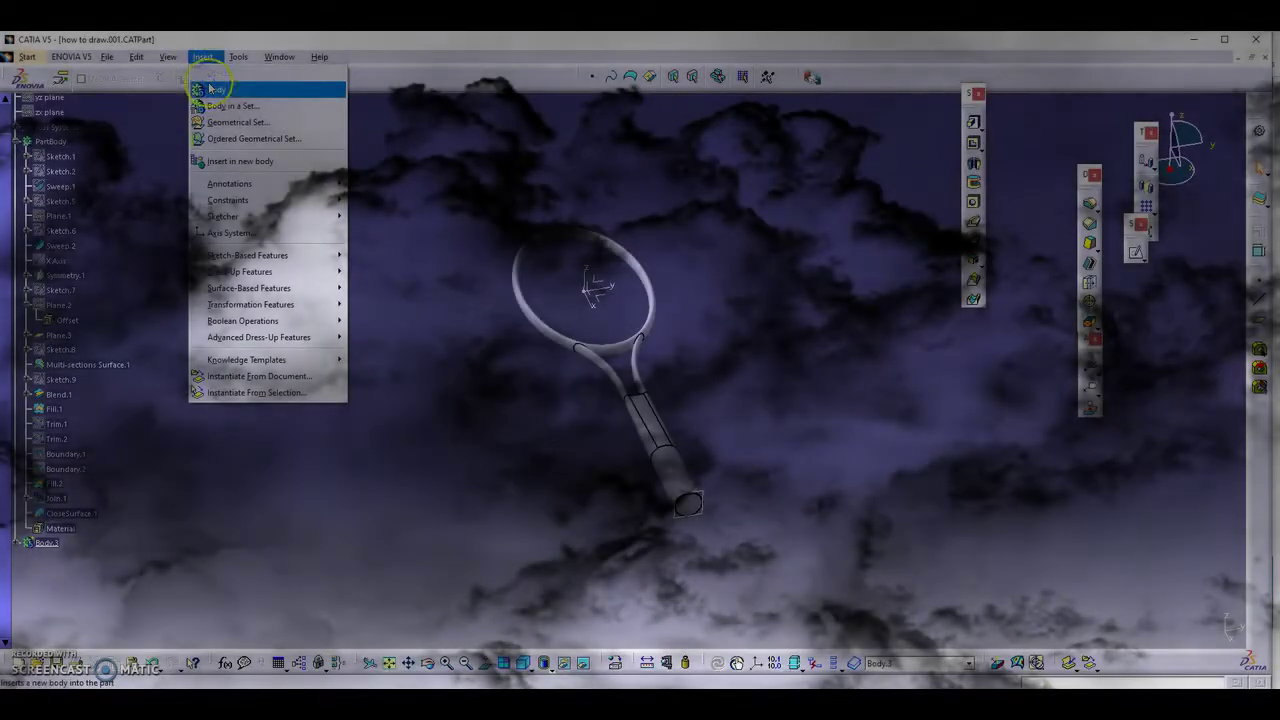
Insert a new body, Body.6, into the racket part and define it as the work object.
{"action": "left_click", "coordinate": [215, 89]}
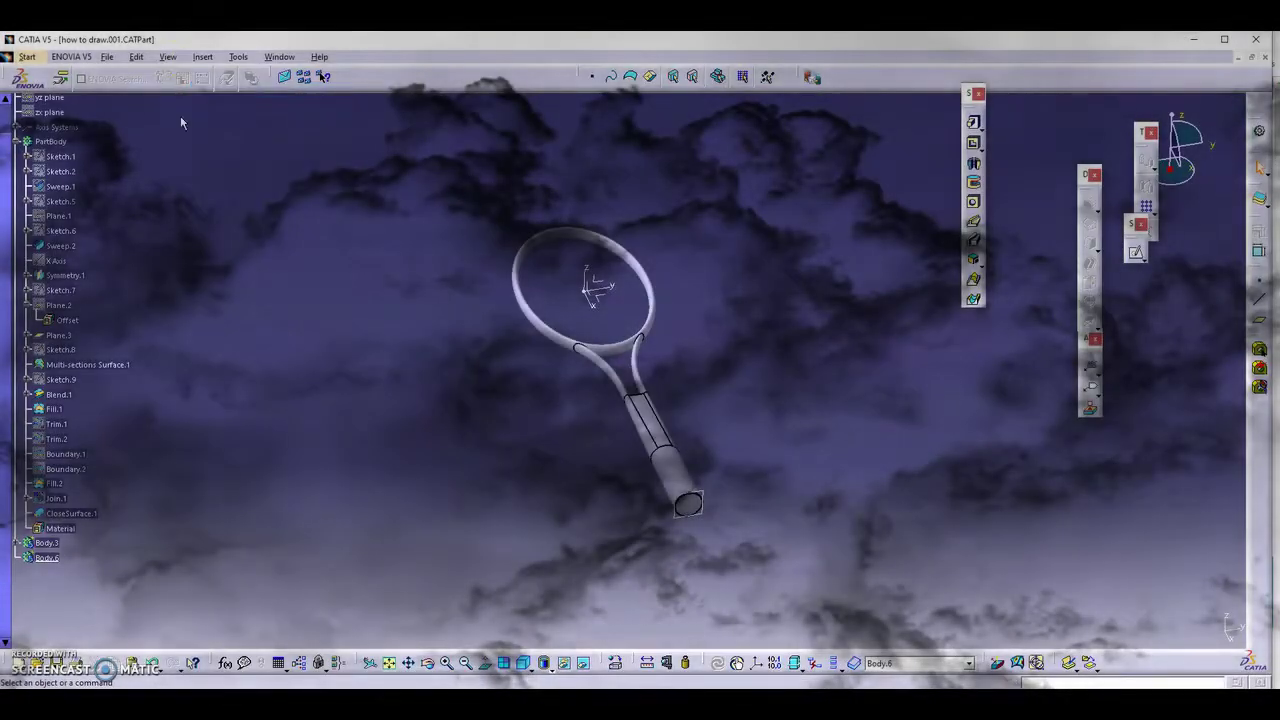
{"action": "right_click", "coordinate": [57, 565]}
{"action": "left_click", "coordinate": [83, 381]}
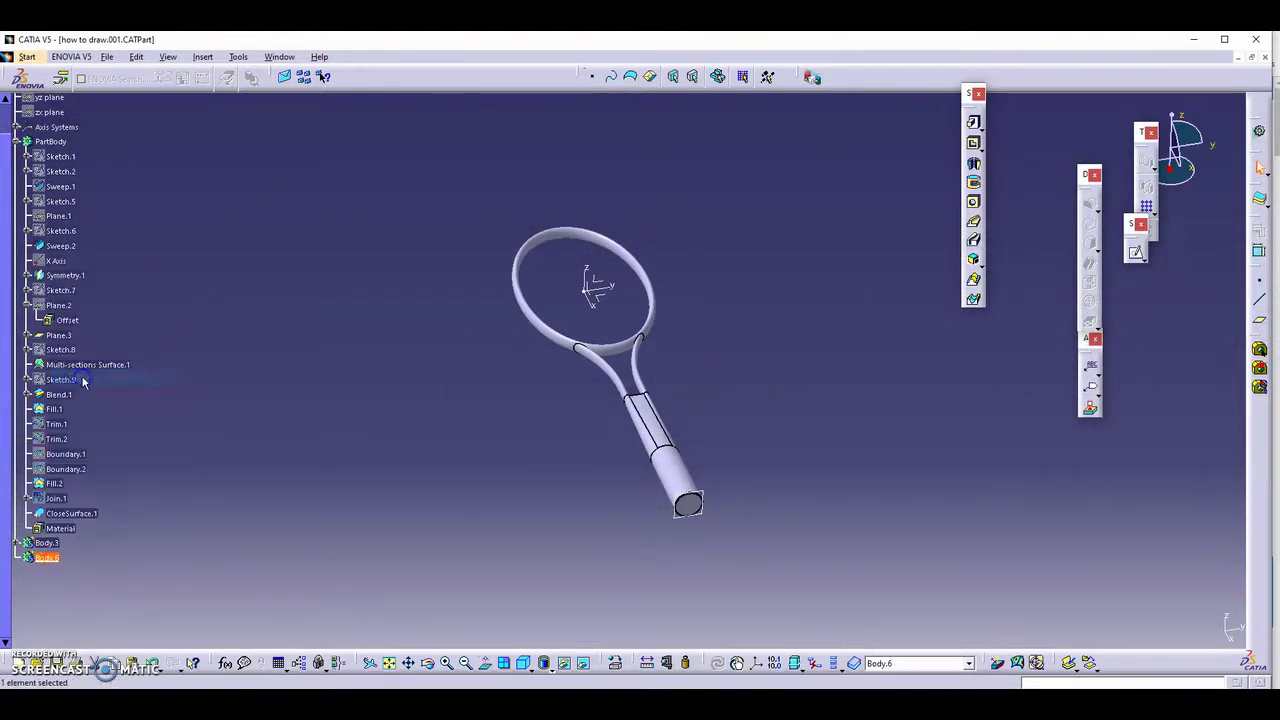
Open the Drawing1.dxf file containing the WILSON logo.
{"action": "left_click", "coordinate": [113, 663]}
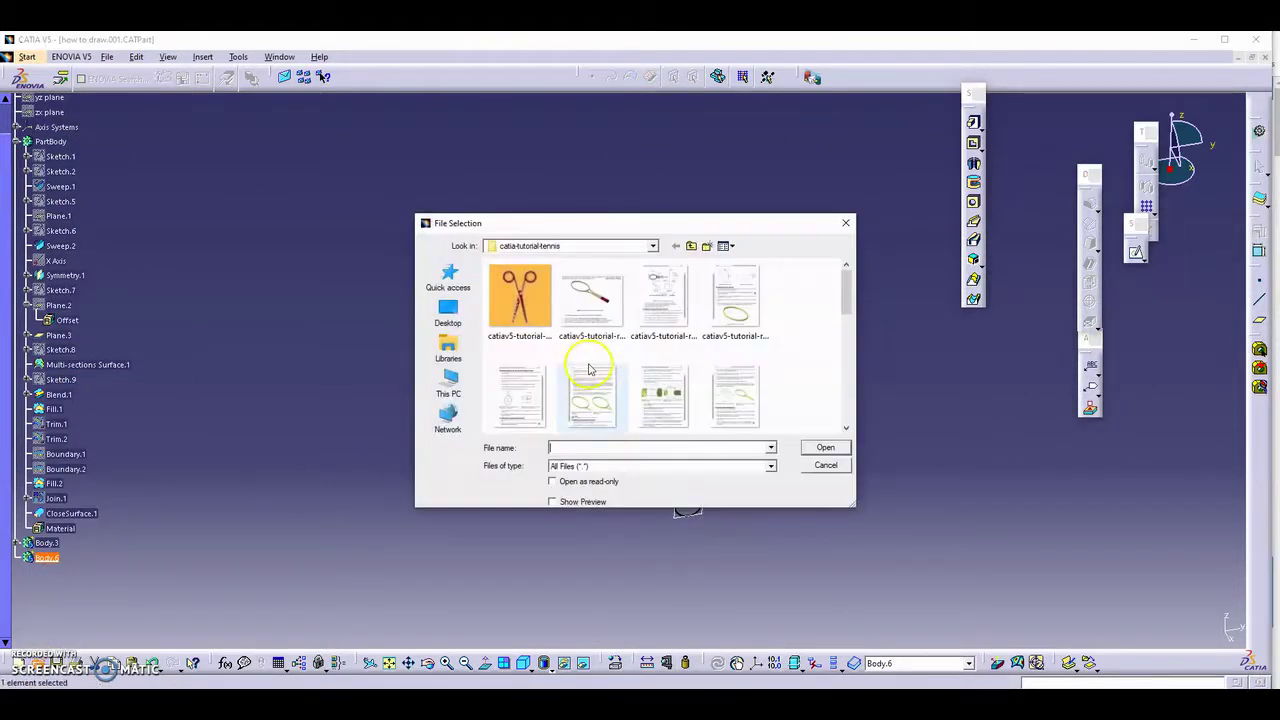
{"action": "left_click_drag", "start_coordinate": [853, 300], "coordinate": [853, 348]}
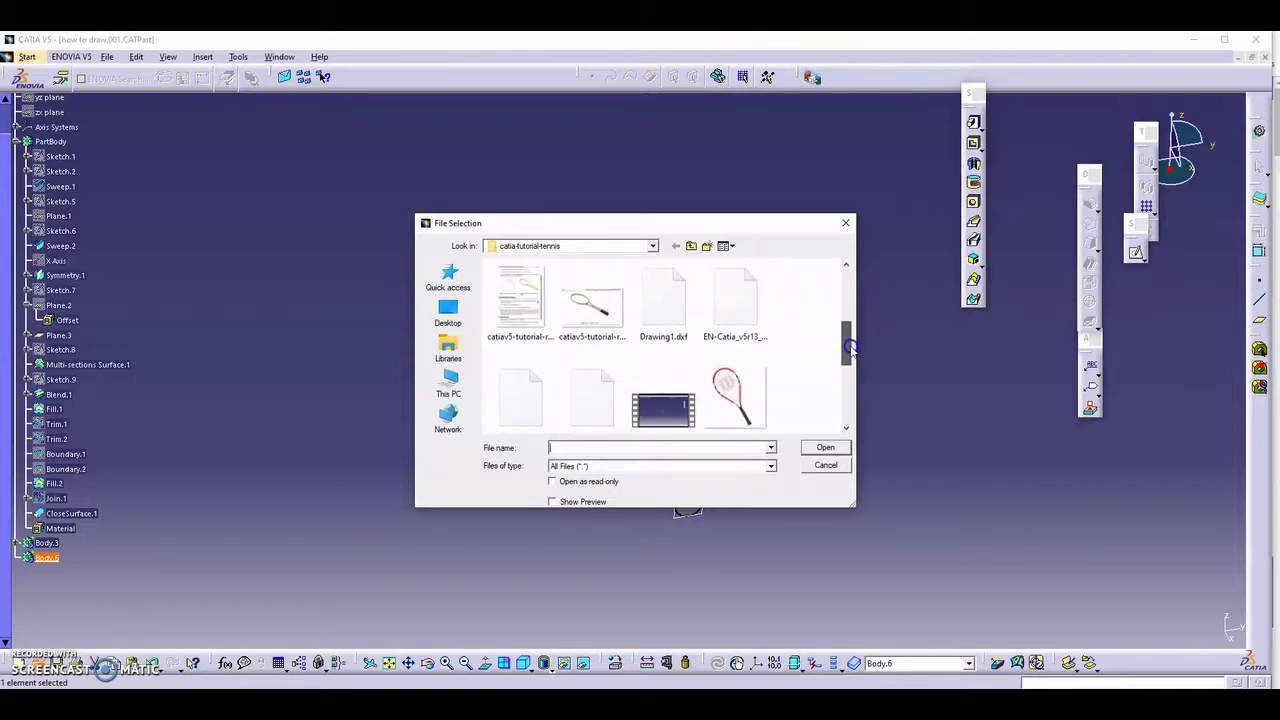
{"action": "left_click", "coordinate": [673, 320]}
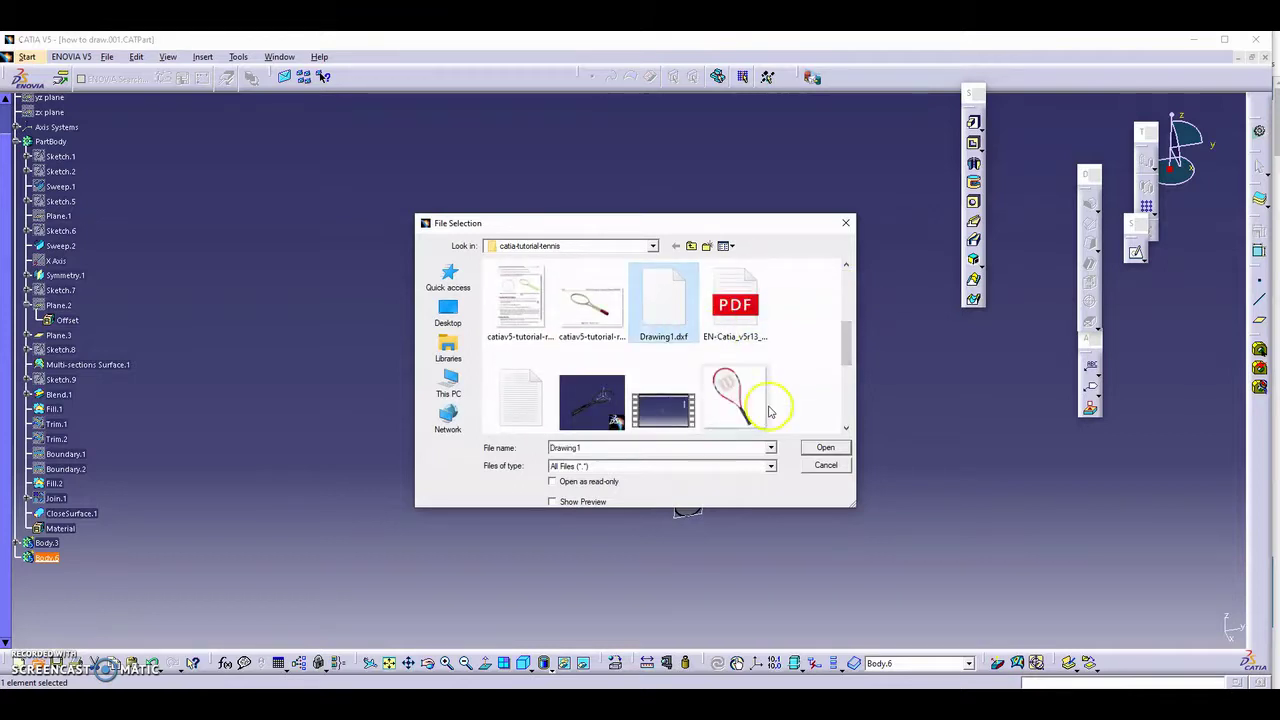
{"action": "left_click", "coordinate": [812, 452]}
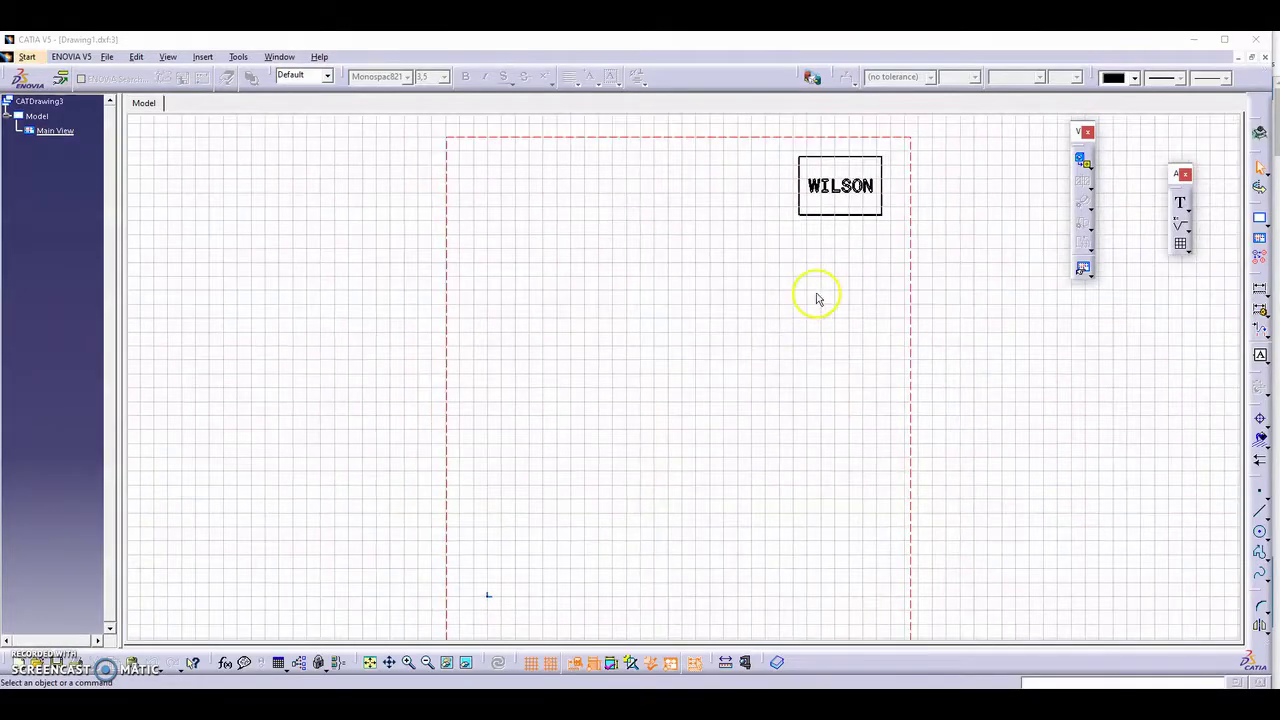
Zoom in on the WILSON lettering and copy the drawing's Main View.
{"action": "mouse_move", "coordinate": [817, 297]}
{"action": "middle_mouse_down"}
{"action": "mouse_move", "coordinate": [560, 478]}
{"action": "mouse_move", "coordinate": [603, 371]}
{"action": "mouse_move", "coordinate": [823, 340]}
{"action": "middle_mouse_up"}
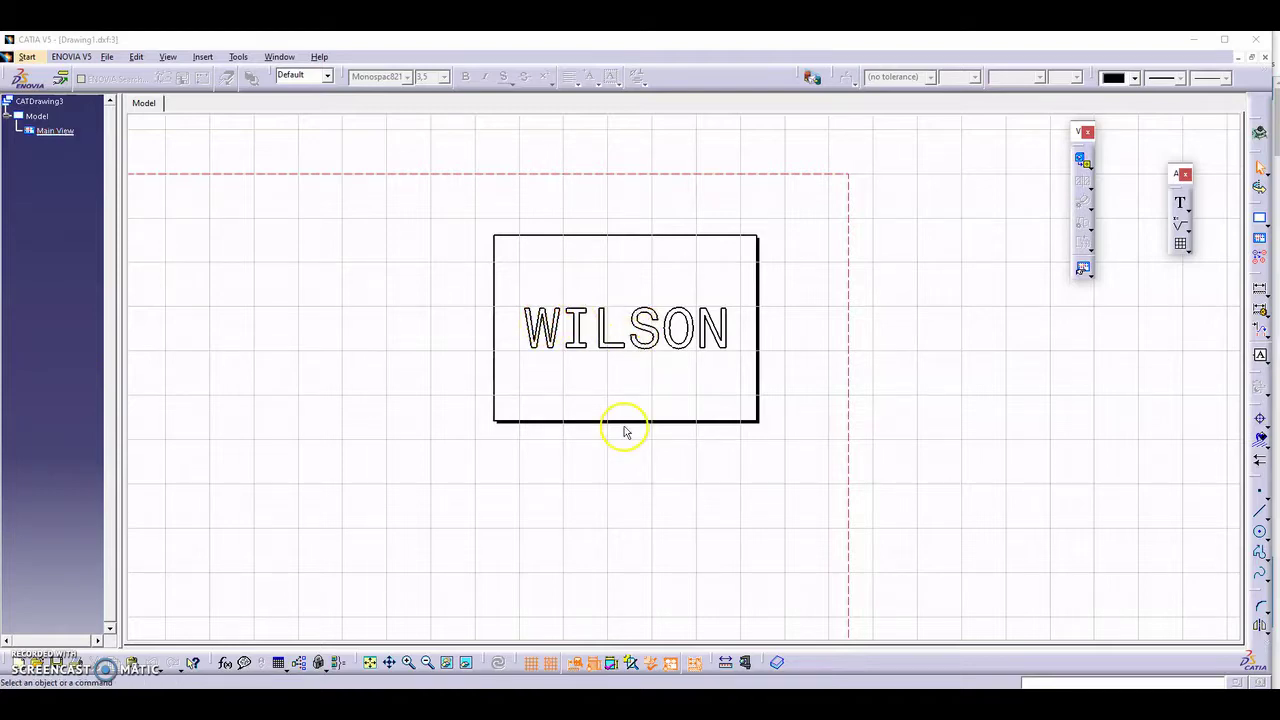
{"action": "mouse_move", "coordinate": [626, 383]}
{"action": "middle_mouse_down"}
{"action": "mouse_move", "coordinate": [652, 343]}
{"action": "mouse_move", "coordinate": [618, 283]}
{"action": "middle_mouse_up"}
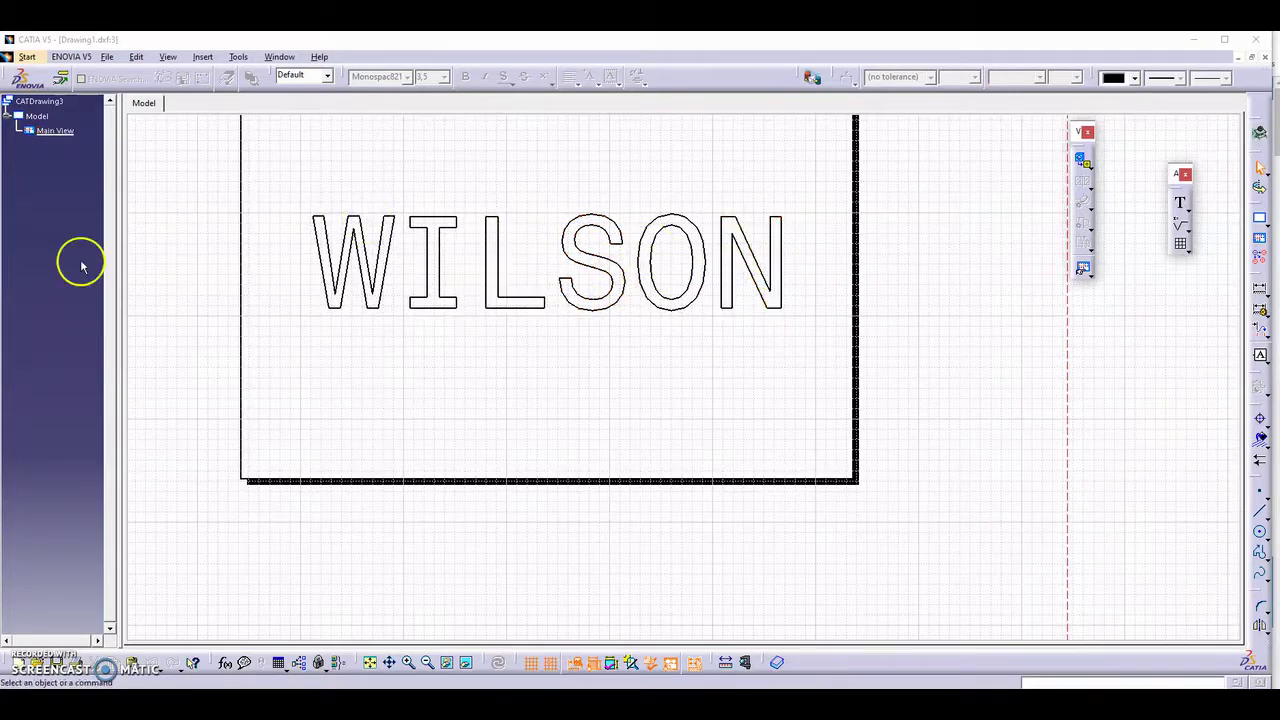
{"action": "left_click", "coordinate": [203, 57]}
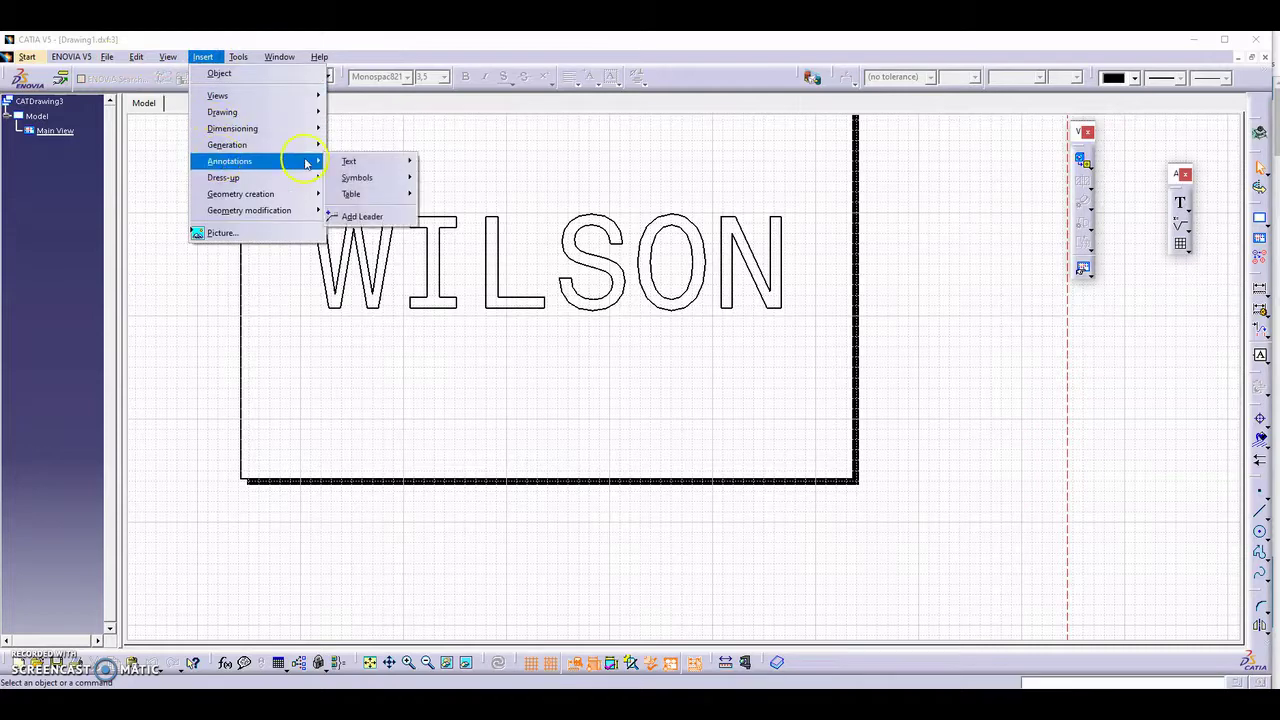
{"action": "mouse_move", "coordinate": [349, 161]}
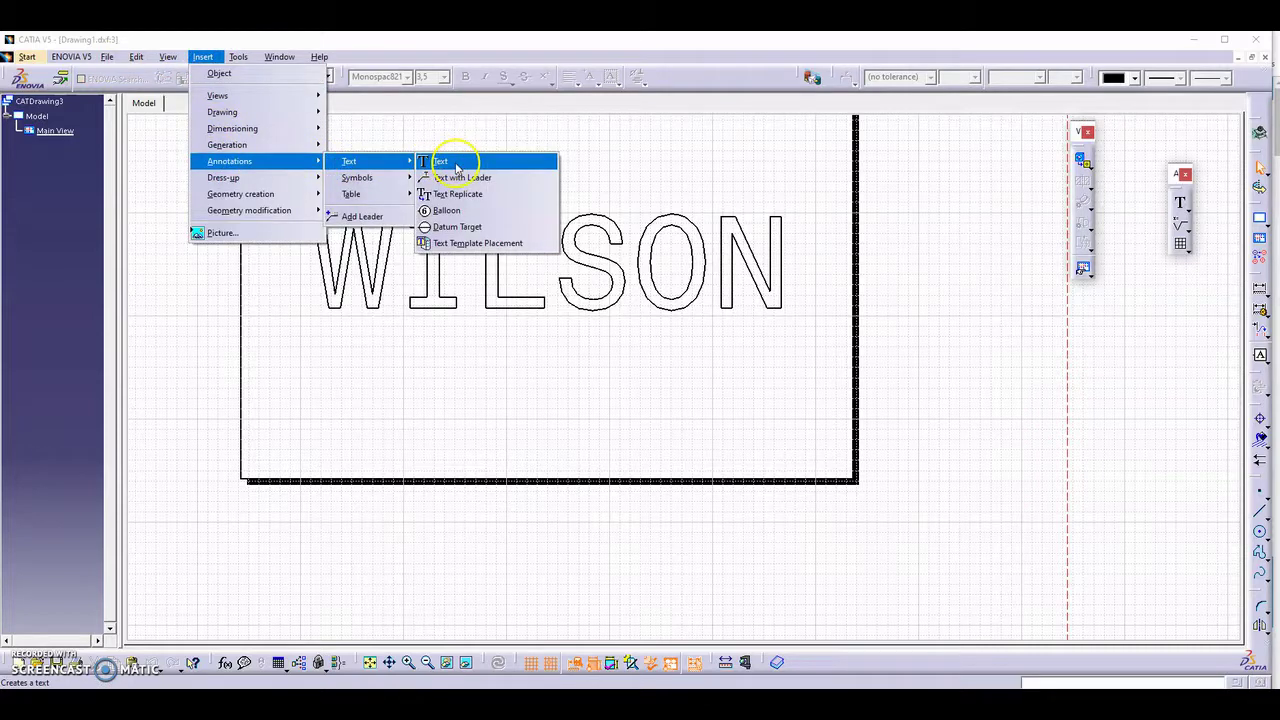
{"action": "left_click", "coordinate": [143, 246]}
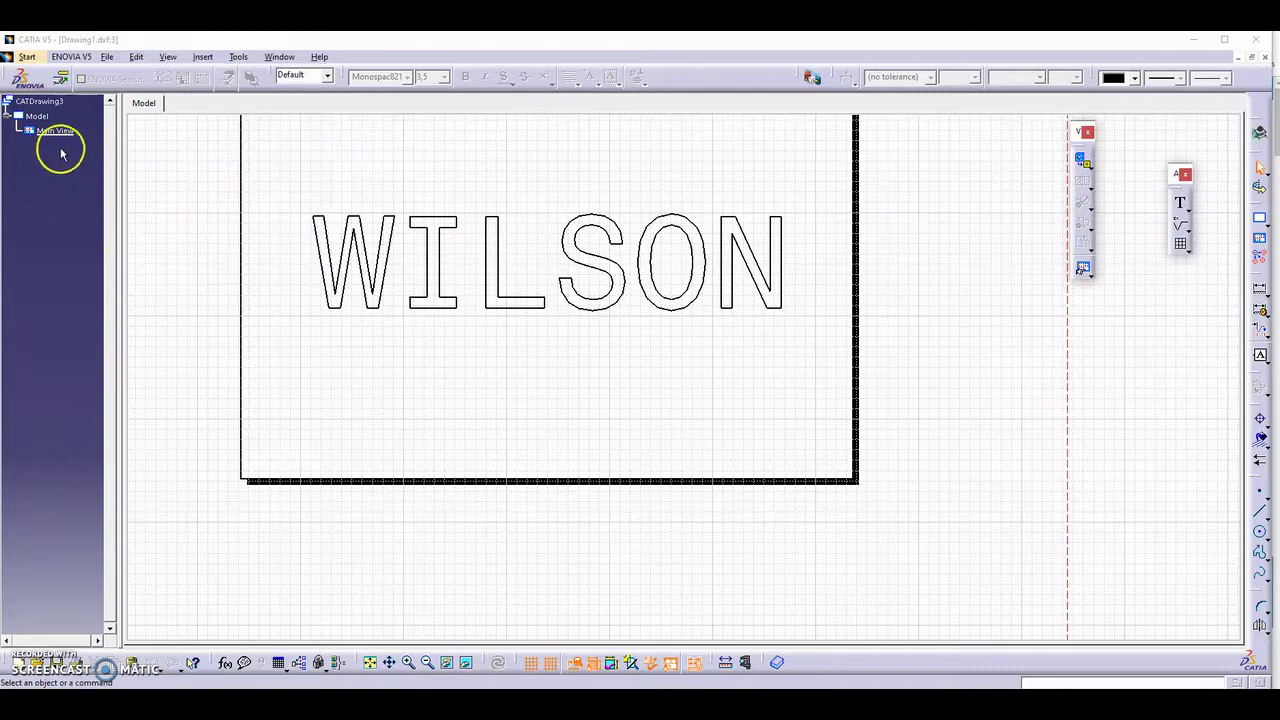
{"action": "right_click", "coordinate": [65, 133]}
{"action": "left_click", "coordinate": [95, 191]}
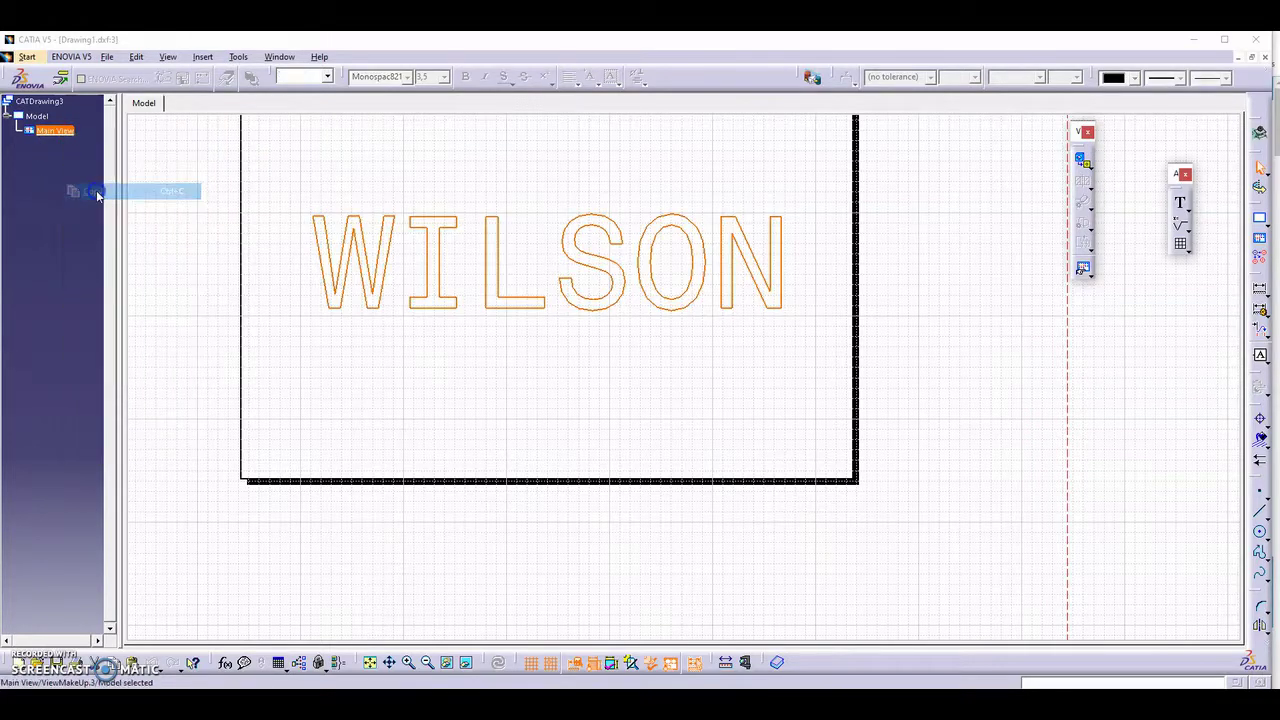
Tile the open windows and maximize the racket CATPart window.
{"action": "left_click", "coordinate": [280, 57]}
{"action": "left_click", "coordinate": [290, 86]}
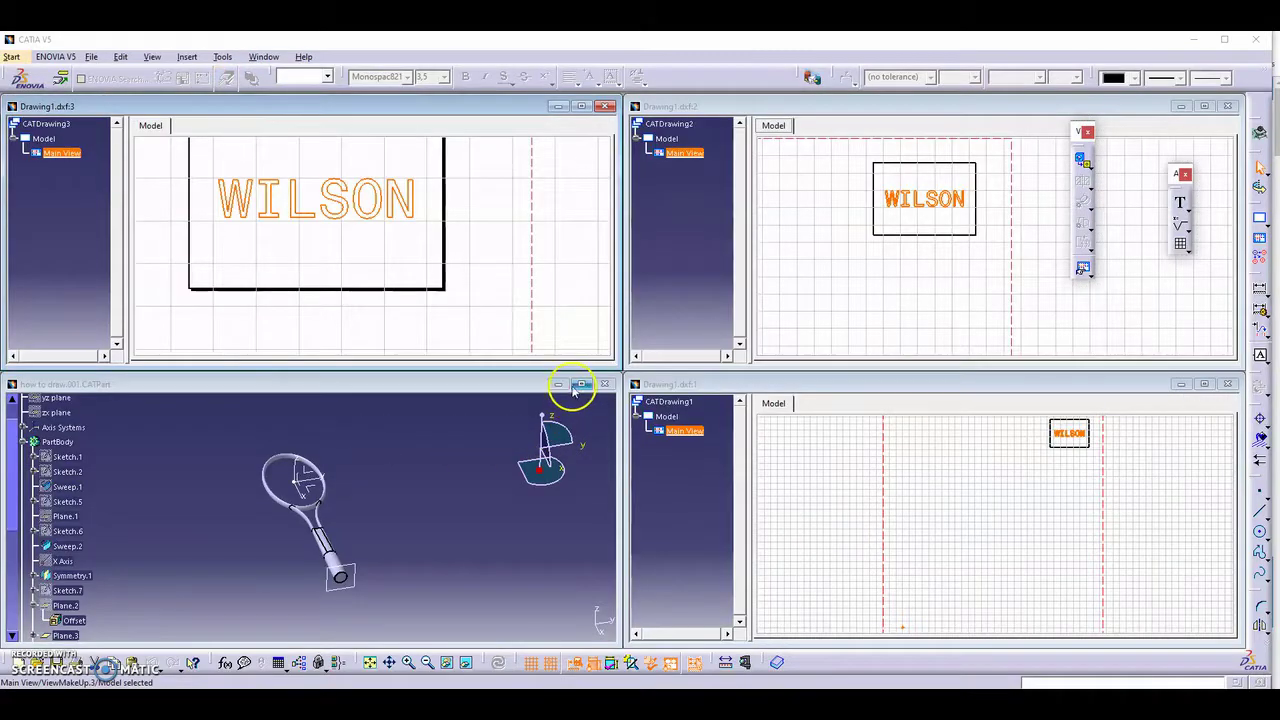
{"action": "left_click", "coordinate": [580, 385]}
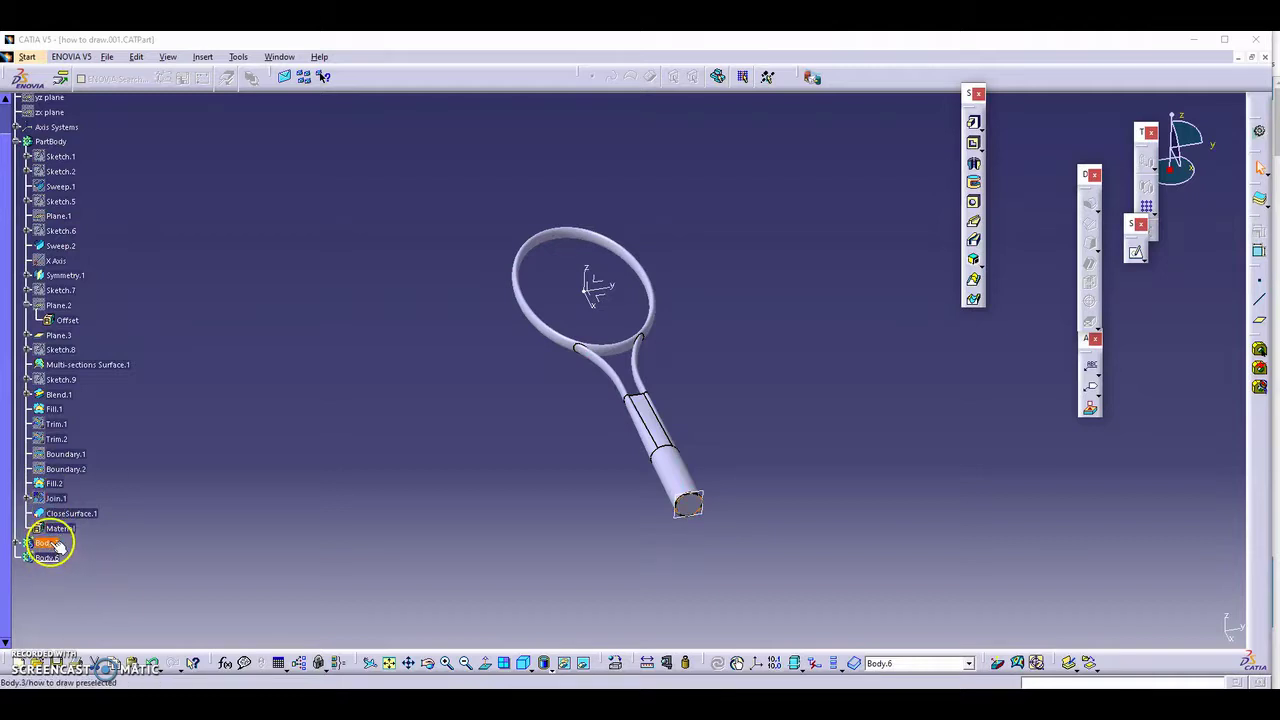
Paste the WILSON Main View into the racket's PartBody and fit all in.
{"action": "right_click", "coordinate": [66, 145]}
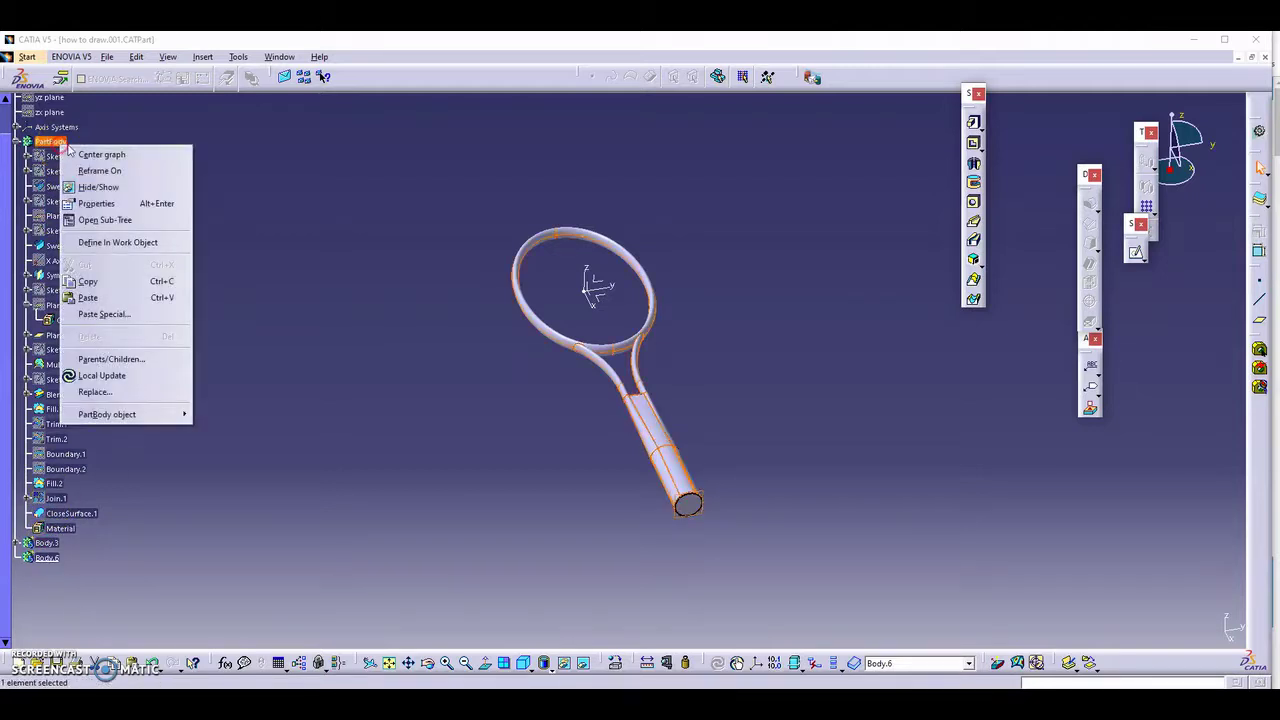
{"action": "left_click", "coordinate": [96, 298]}
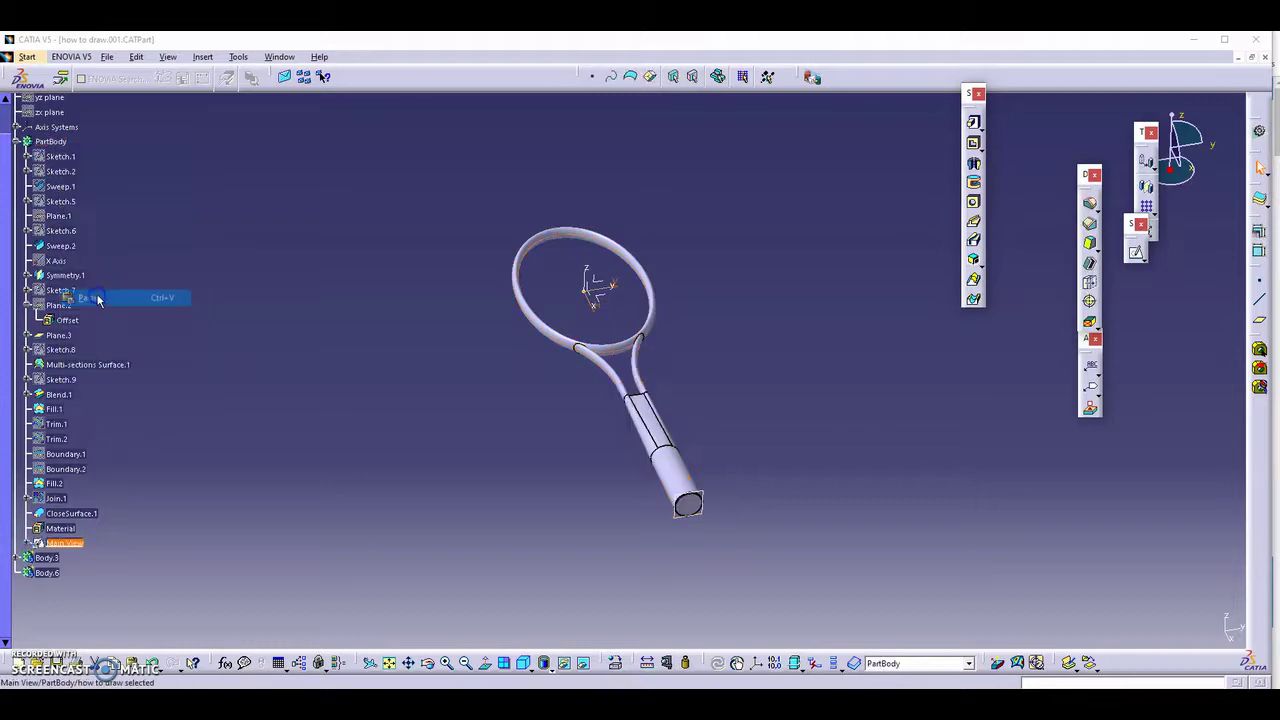
{"action": "left_click", "coordinate": [462, 412]}
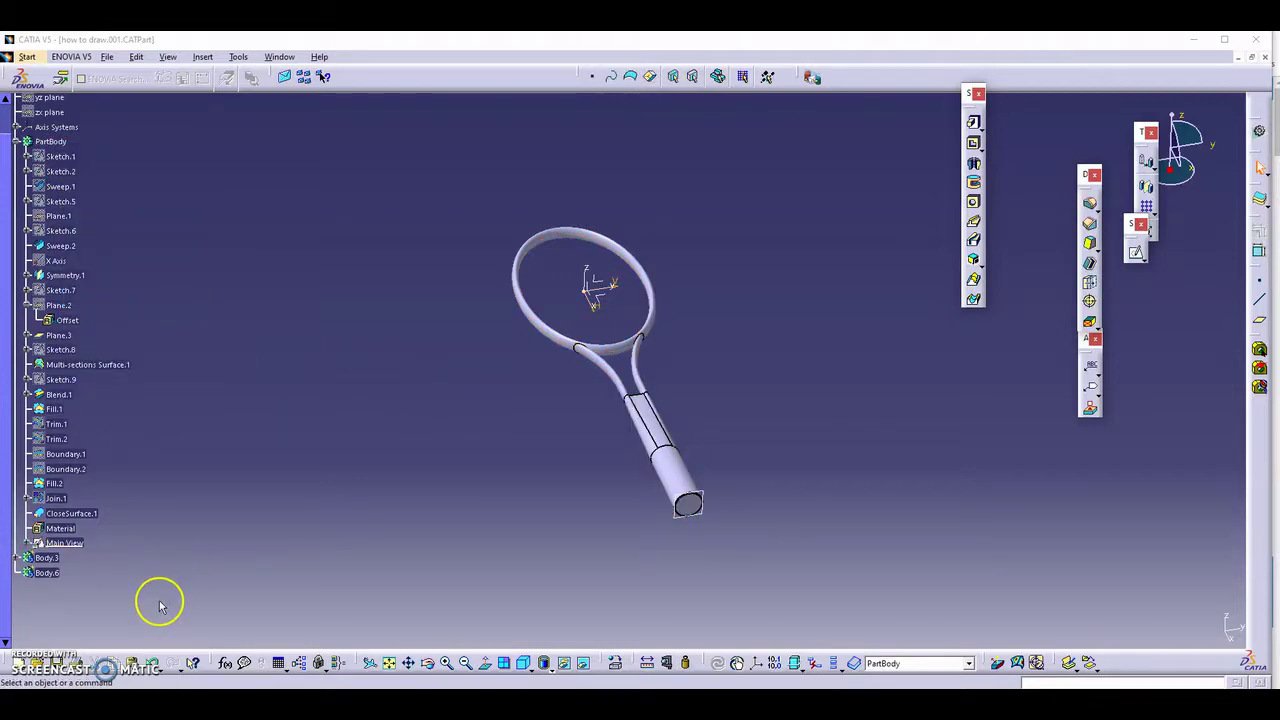
{"action": "left_click", "coordinate": [389, 663]}
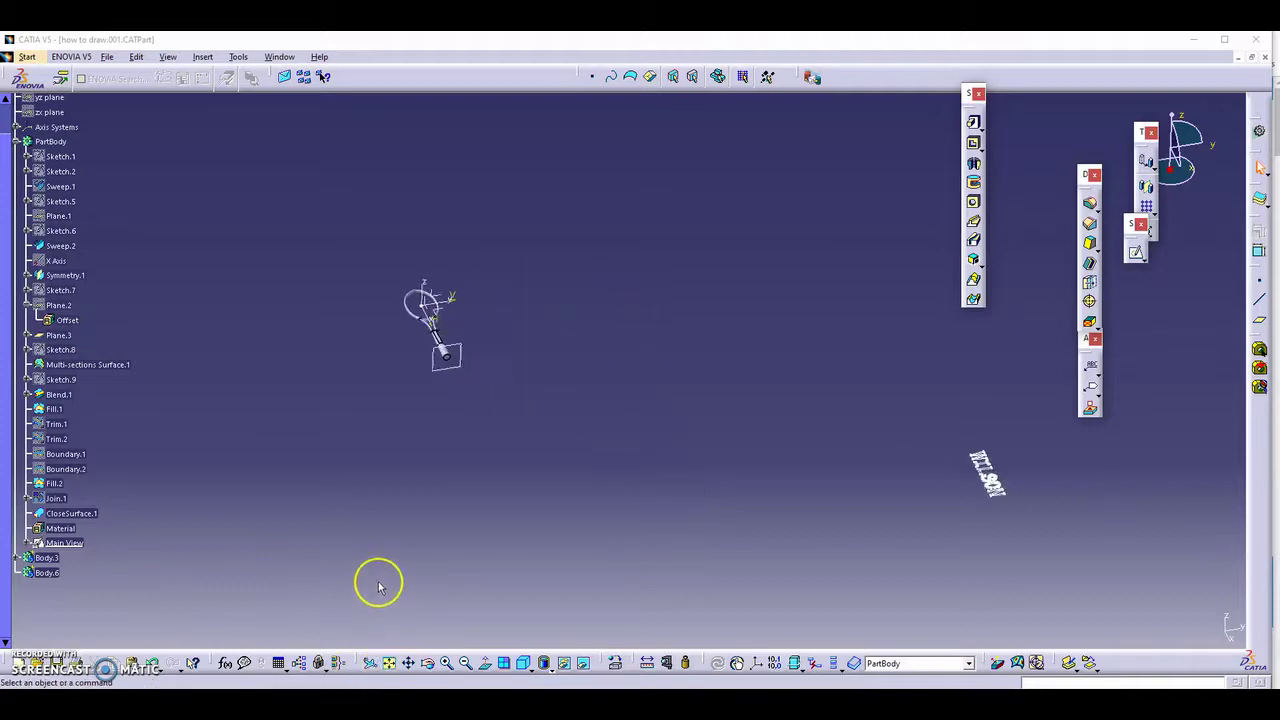
Move the pasted Main View under Body.6 and rotate to inspect the lettering.
{"action": "left_click", "coordinate": [78, 546]}
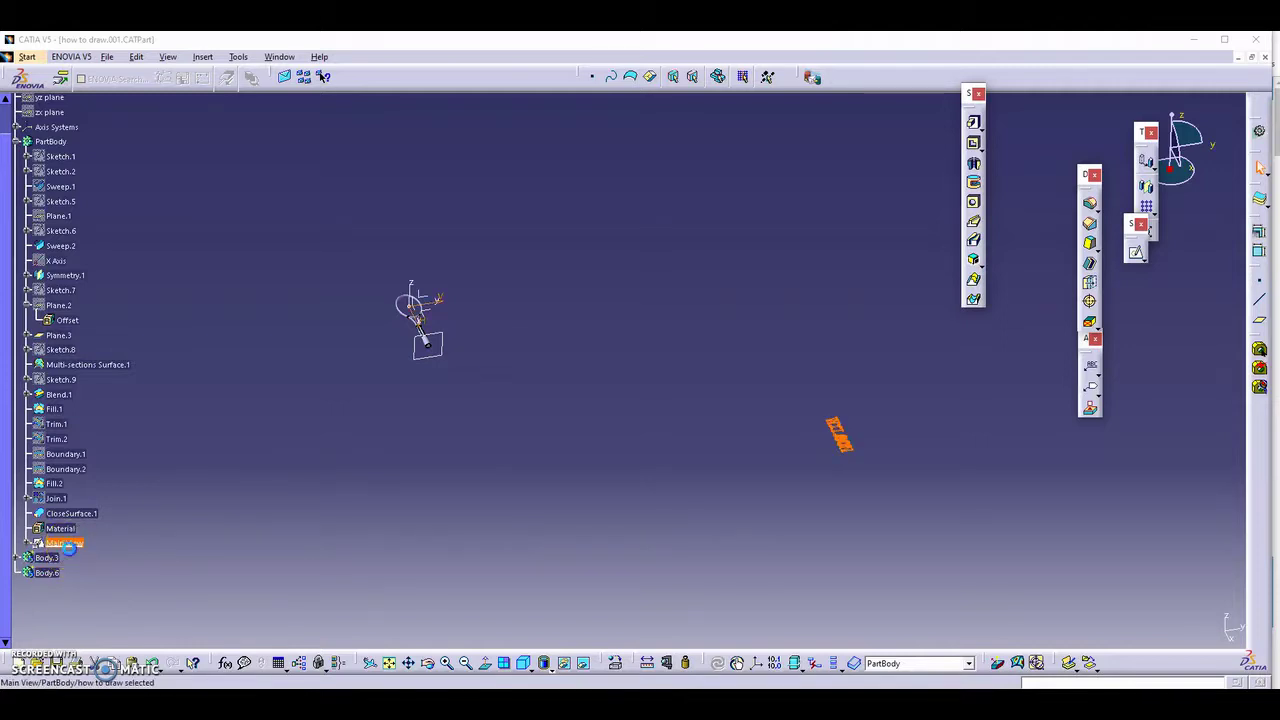
{"action": "left_click", "coordinate": [54, 576]}
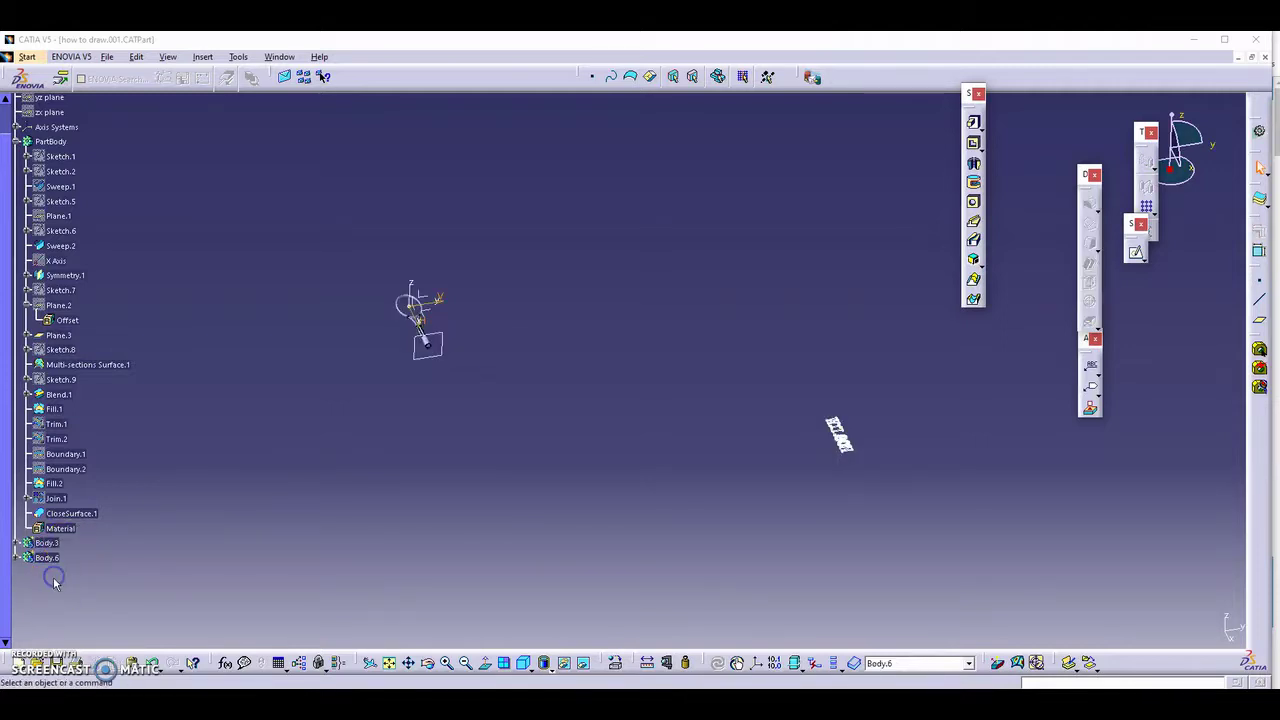
{"action": "left_click", "coordinate": [17, 563]}
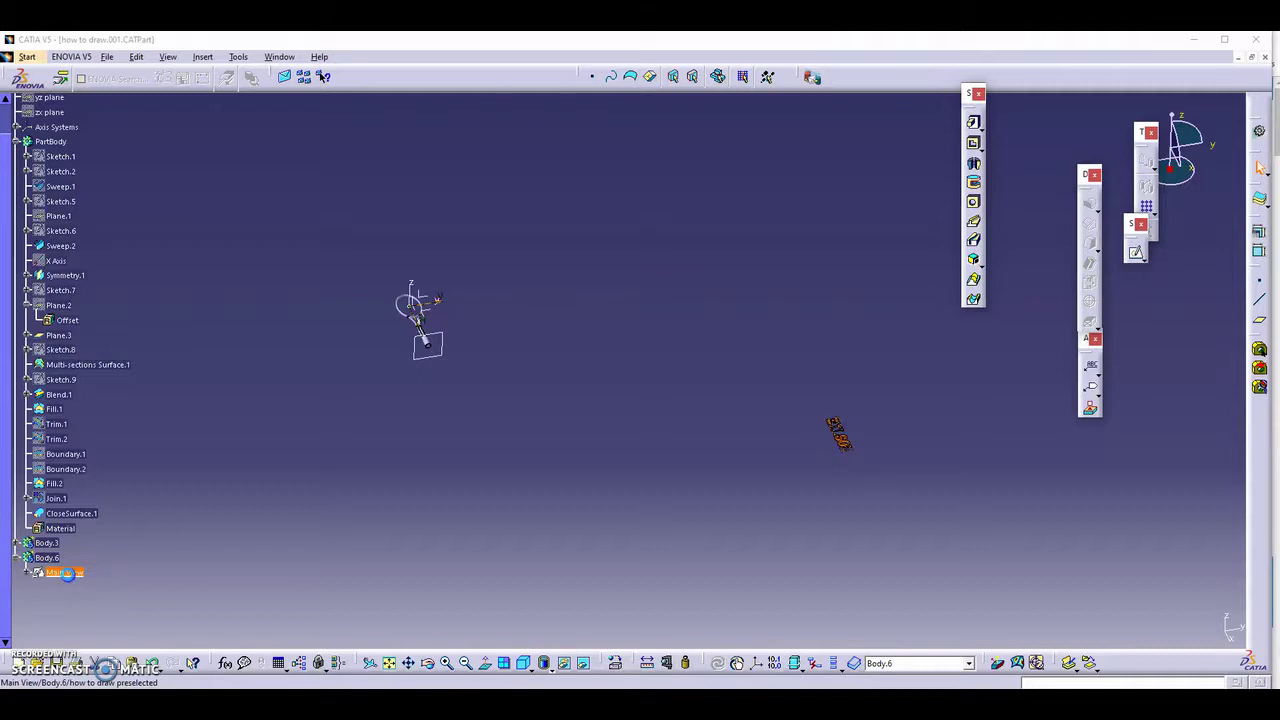
{"action": "left_click", "coordinate": [393, 531]}
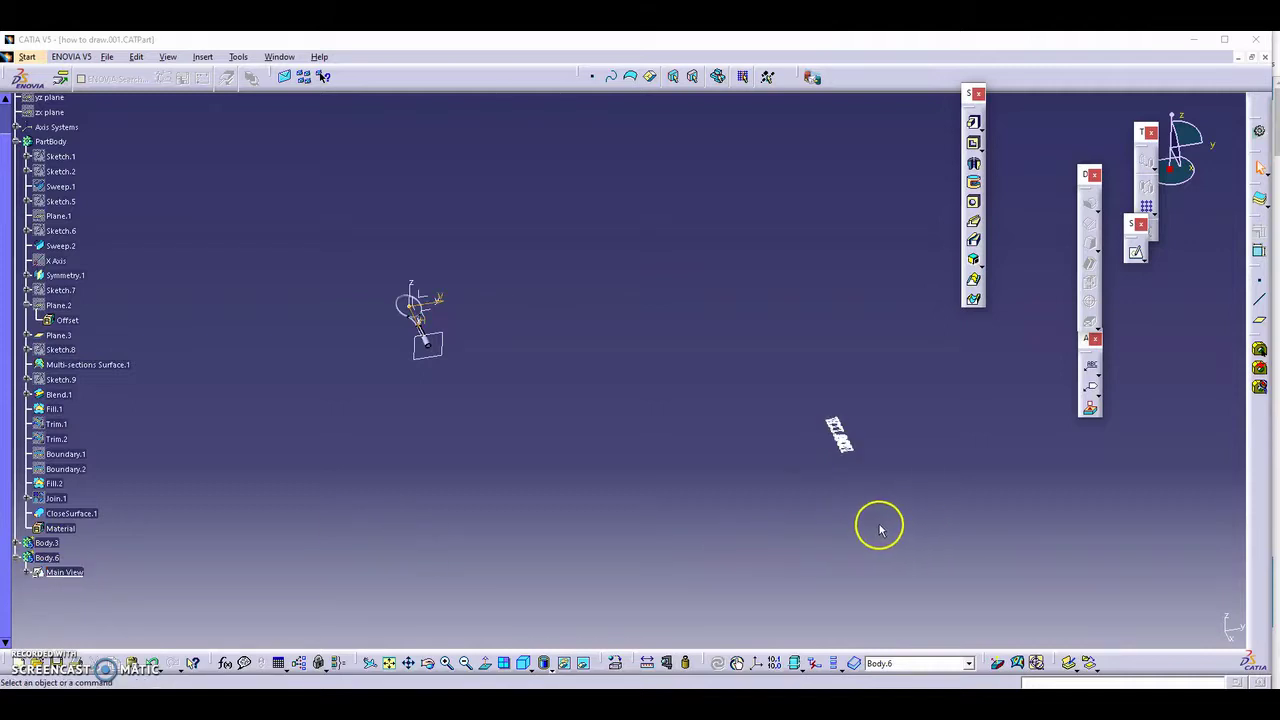
{"action": "mouse_move", "coordinate": [866, 545]}
{"action": "middle_mouse_down"}
{"action": "mouse_move", "coordinate": [877, 509]}
{"action": "mouse_move", "coordinate": [709, 449]}
{"action": "mouse_move", "coordinate": [837, 551]}
{"action": "mouse_move", "coordinate": [838, 487]}
{"action": "mouse_move", "coordinate": [831, 517]}
{"action": "mouse_move", "coordinate": [600, 491]}
{"action": "mouse_move", "coordinate": [699, 428]}
{"action": "mouse_move", "coordinate": [765, 454]}
{"action": "middle_mouse_up"}
Reposition the WILSON Main View sketch onto Plane.3 at the handle end.
{"action": "right_click", "coordinate": [64, 573]}
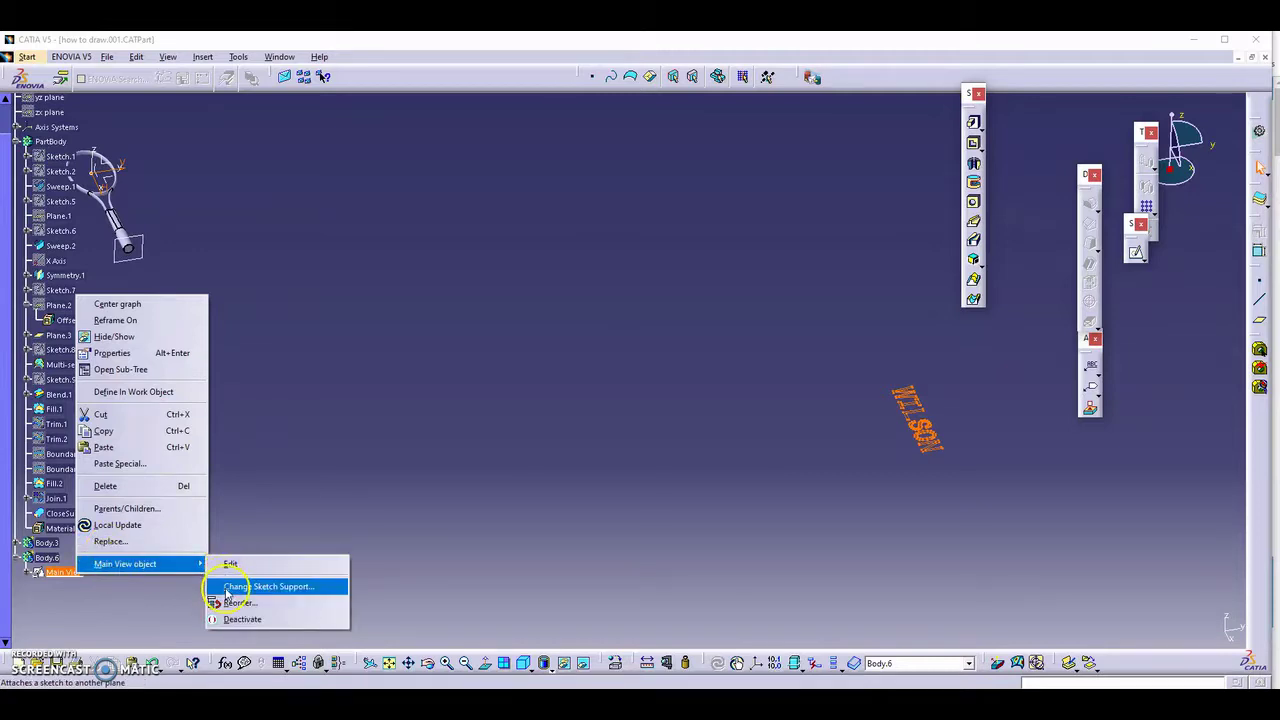
{"action": "left_click", "coordinate": [226, 590]}
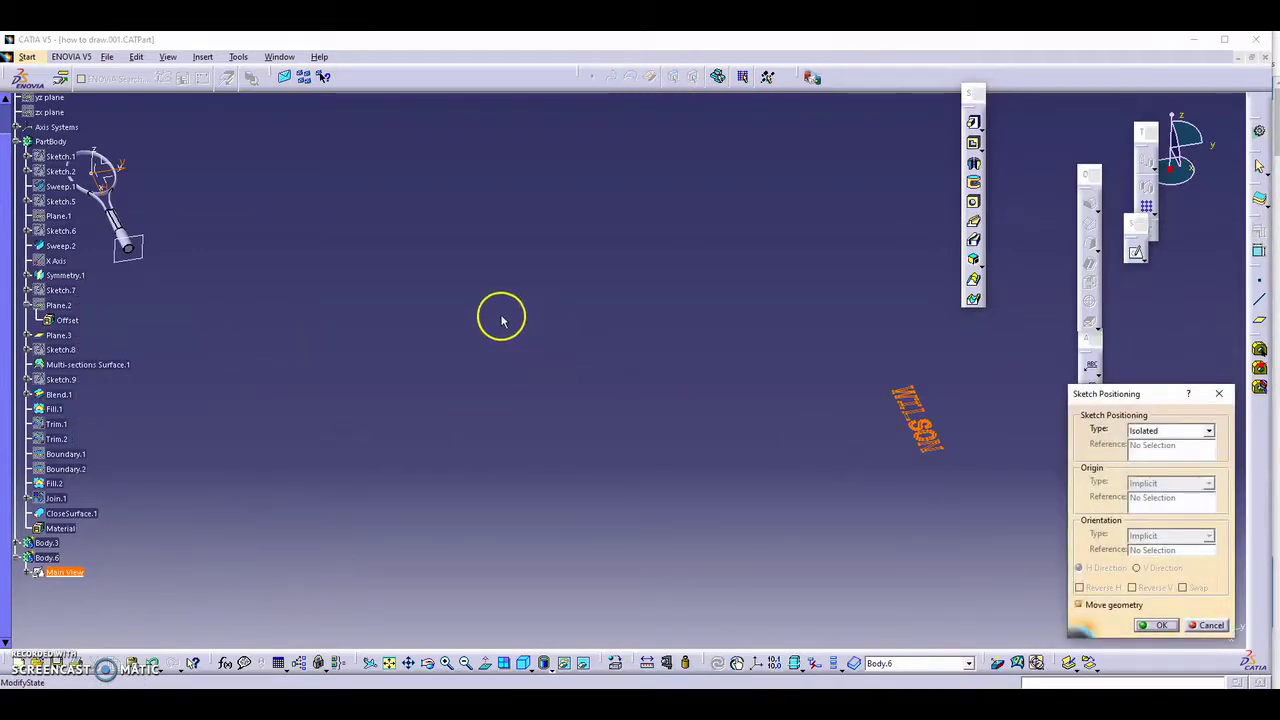
{"action": "middle_click_drag", "start_coordinate": [520, 354], "coordinate": [580, 386]}
{"action": "left_click", "coordinate": [1150, 430]}
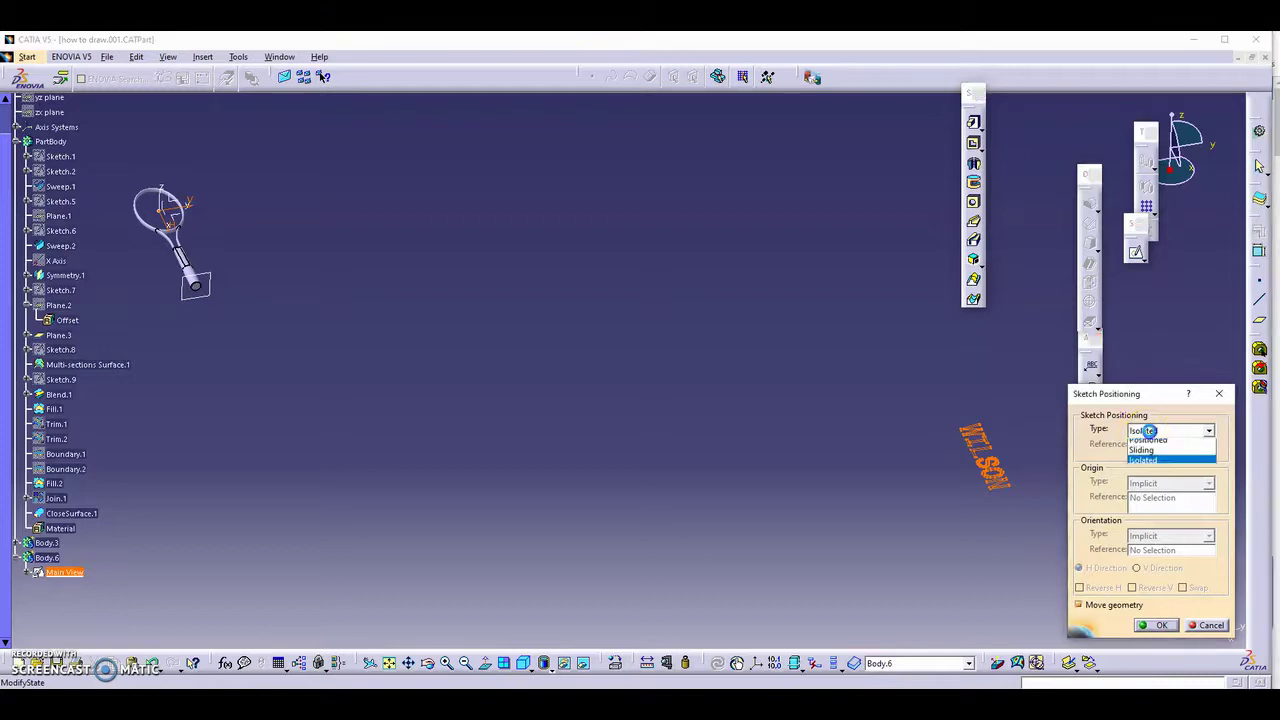
{"action": "left_click", "coordinate": [1150, 440]}
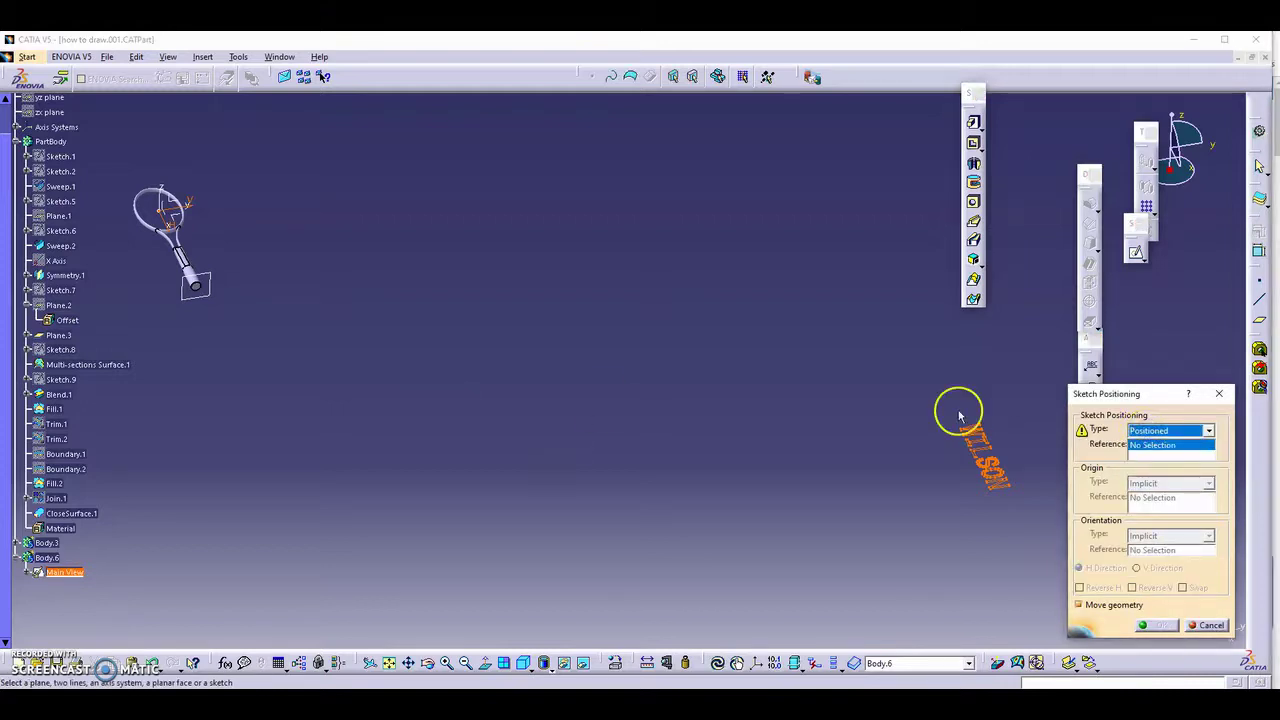
{"action": "left_click", "coordinate": [208, 291]}
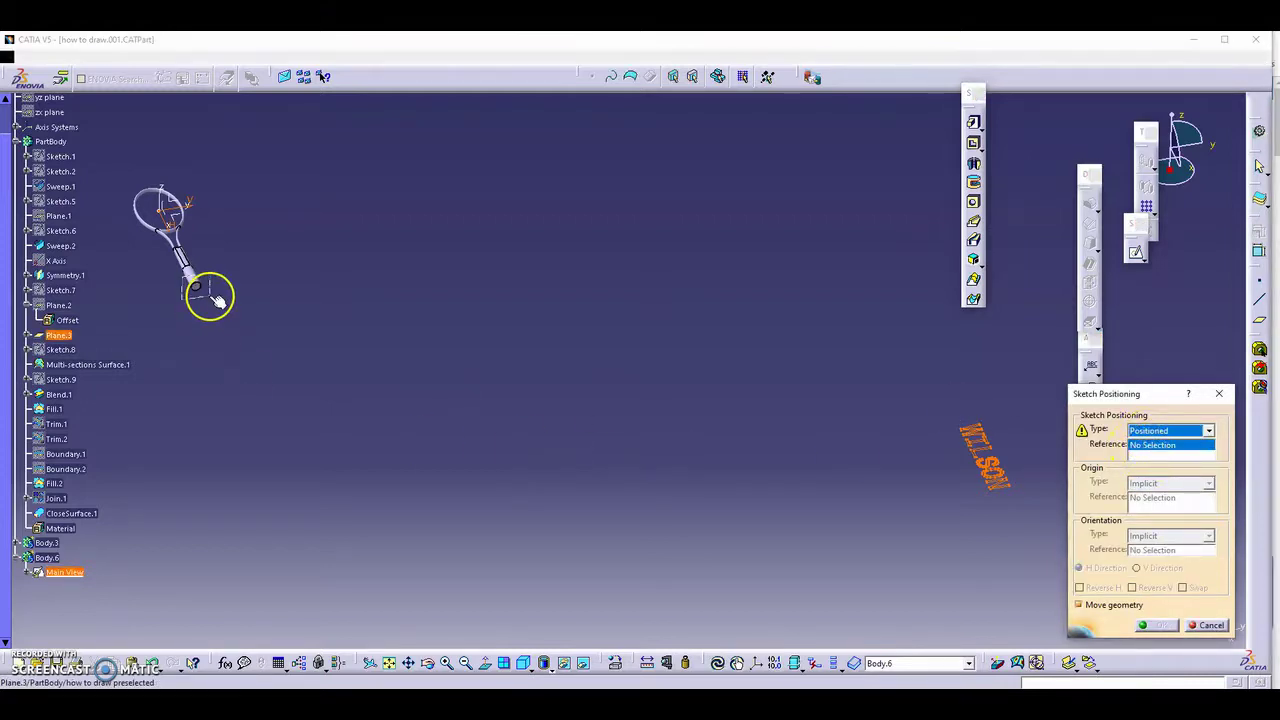
{"action": "left_click", "coordinate": [1157, 626]}
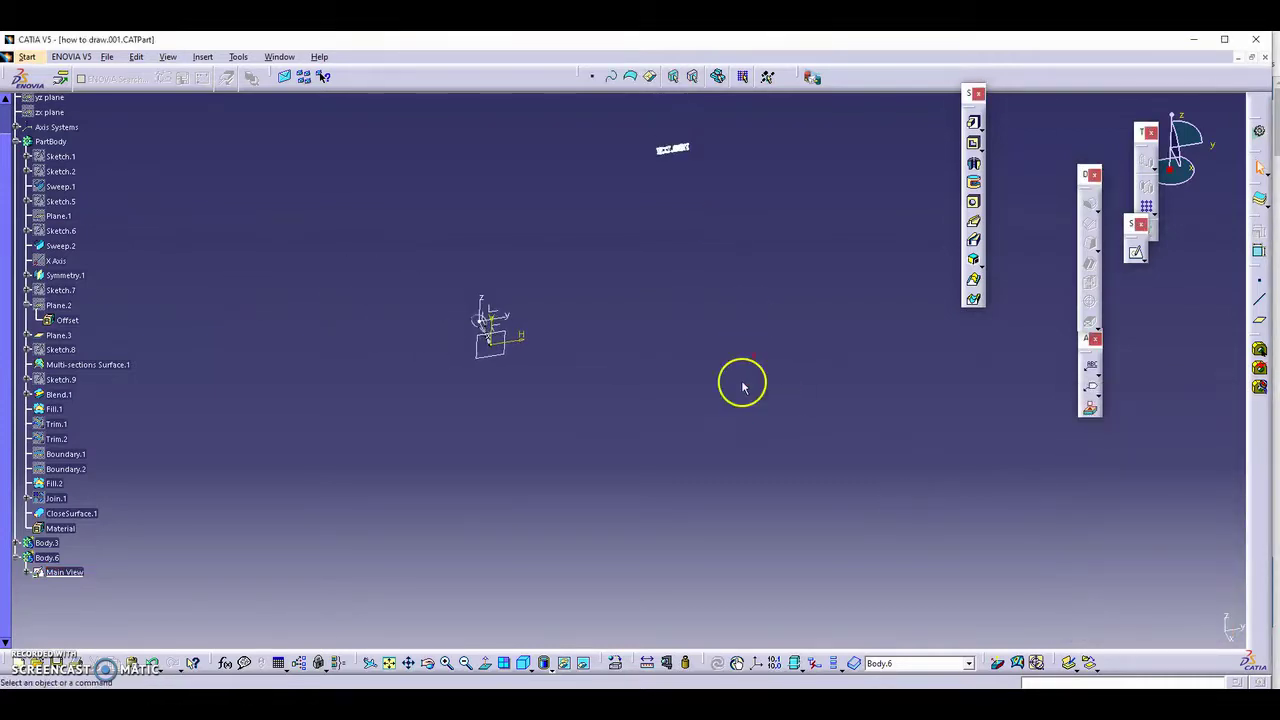
{"action": "mouse_move", "coordinate": [742, 387]}
{"action": "middle_mouse_down"}
{"action": "mouse_move", "coordinate": [534, 251]}
{"action": "mouse_move", "coordinate": [556, 211]}
{"action": "middle_mouse_up"}
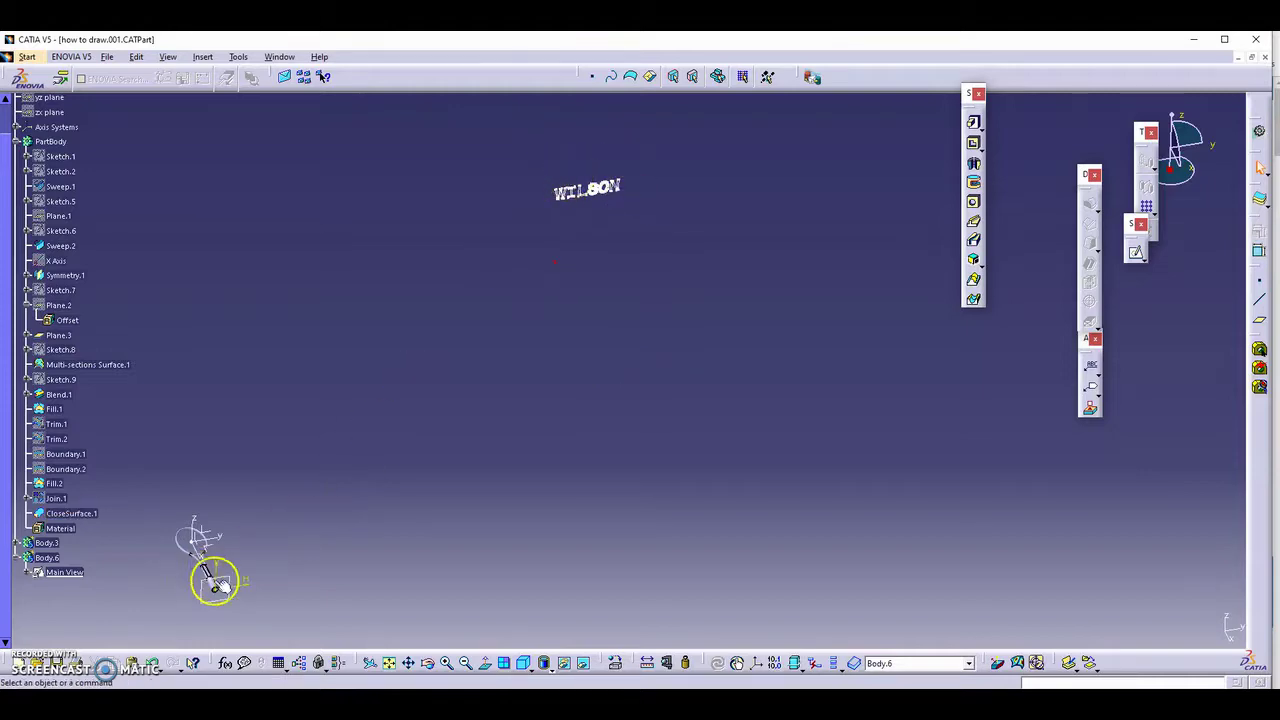
Edit the Main View sketch and box-select all the WILSON letter outlines.
{"action": "double_click", "coordinate": [66, 571]}
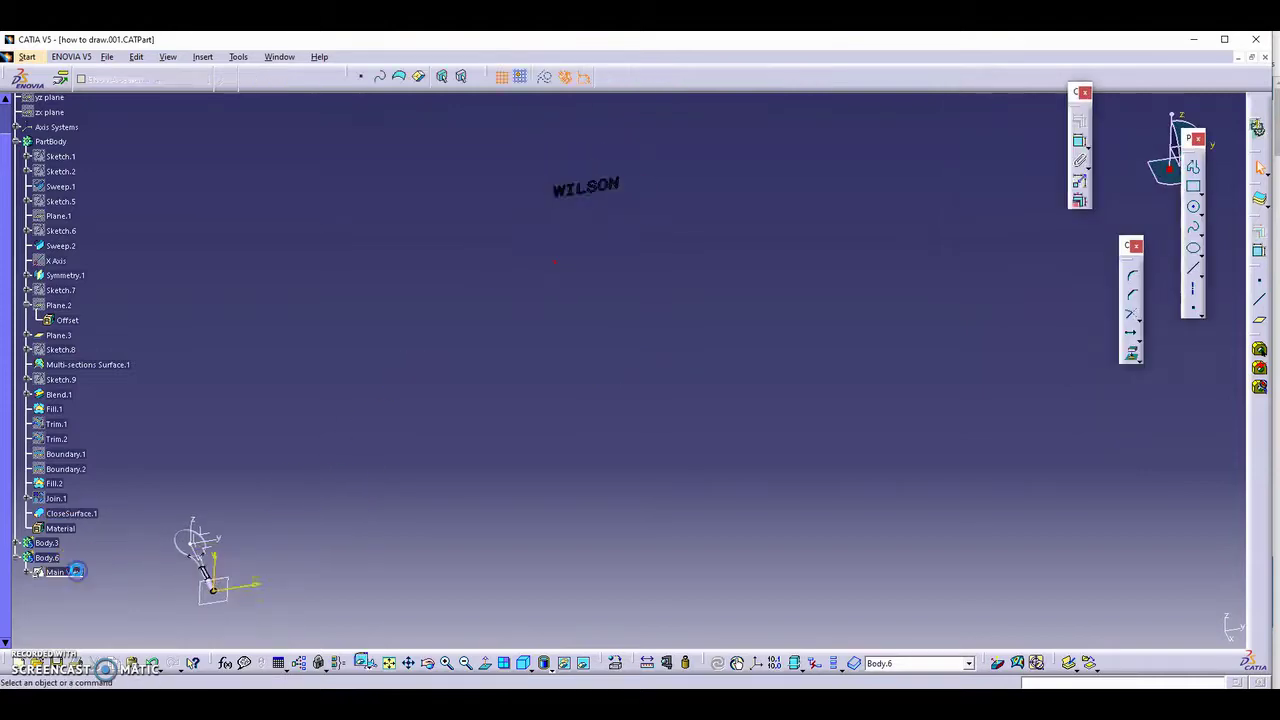
{"action": "mouse_move", "coordinate": [533, 370]}
{"action": "middle_mouse_down"}
{"action": "mouse_move", "coordinate": [557, 357]}
{"action": "mouse_move", "coordinate": [591, 274]}
{"action": "mouse_move", "coordinate": [571, 266]}
{"action": "mouse_move", "coordinate": [595, 378]}
{"action": "mouse_move", "coordinate": [531, 211]}
{"action": "mouse_move", "coordinate": [634, 449]}
{"action": "mouse_move", "coordinate": [692, 343]}
{"action": "middle_mouse_up"}
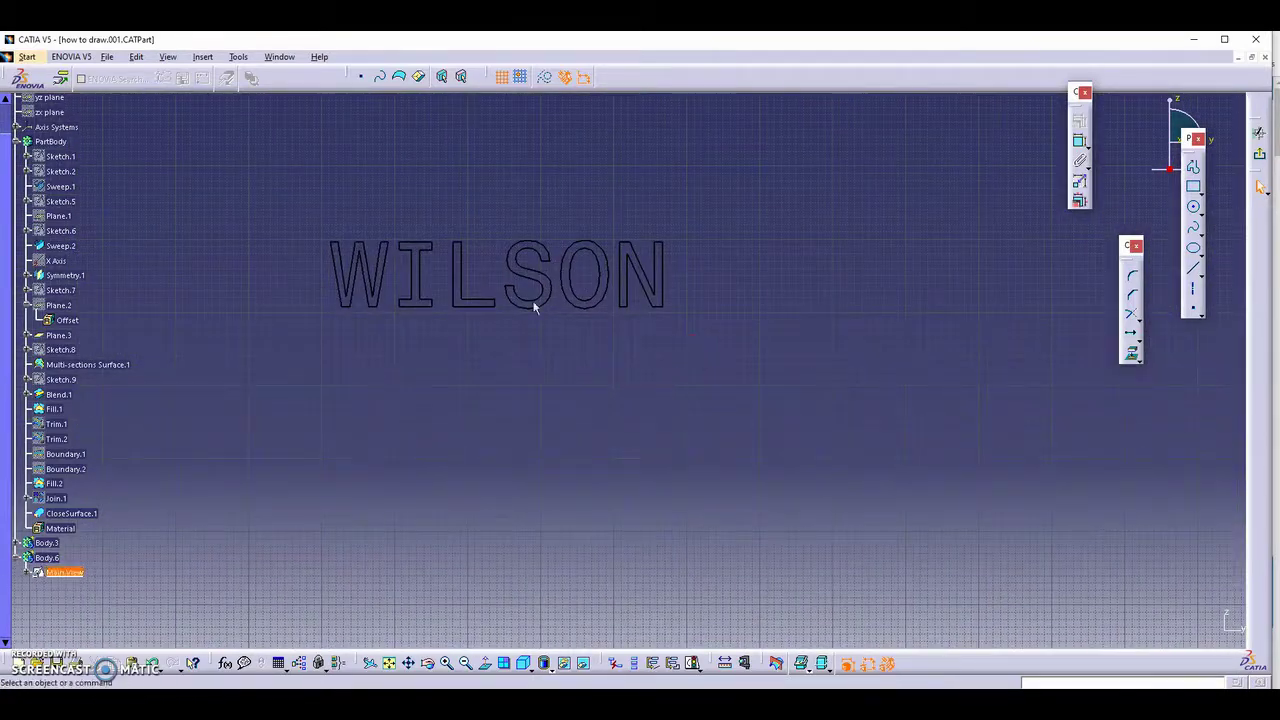
{"action": "left_click_drag", "start_coordinate": [279, 198], "coordinate": [690, 330]}
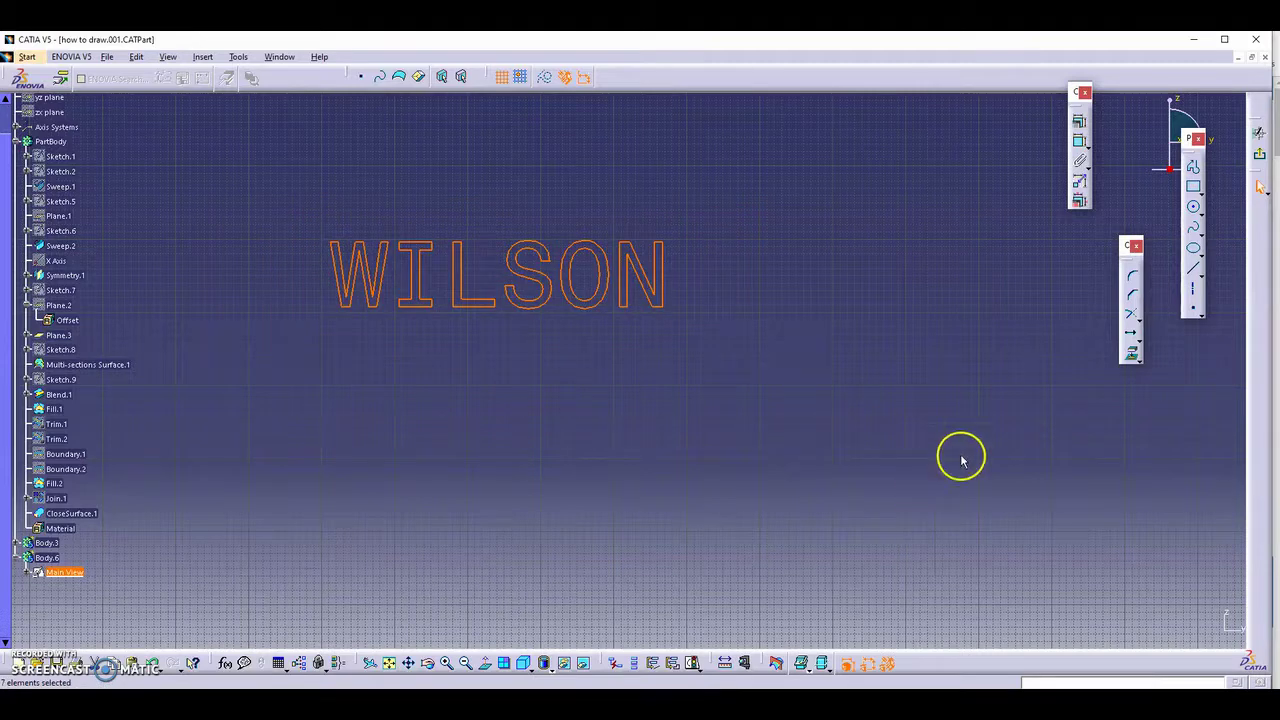
Translate the WILSON text from the lettering onto the round handle end.
{"action": "left_click", "coordinate": [1138, 337]}
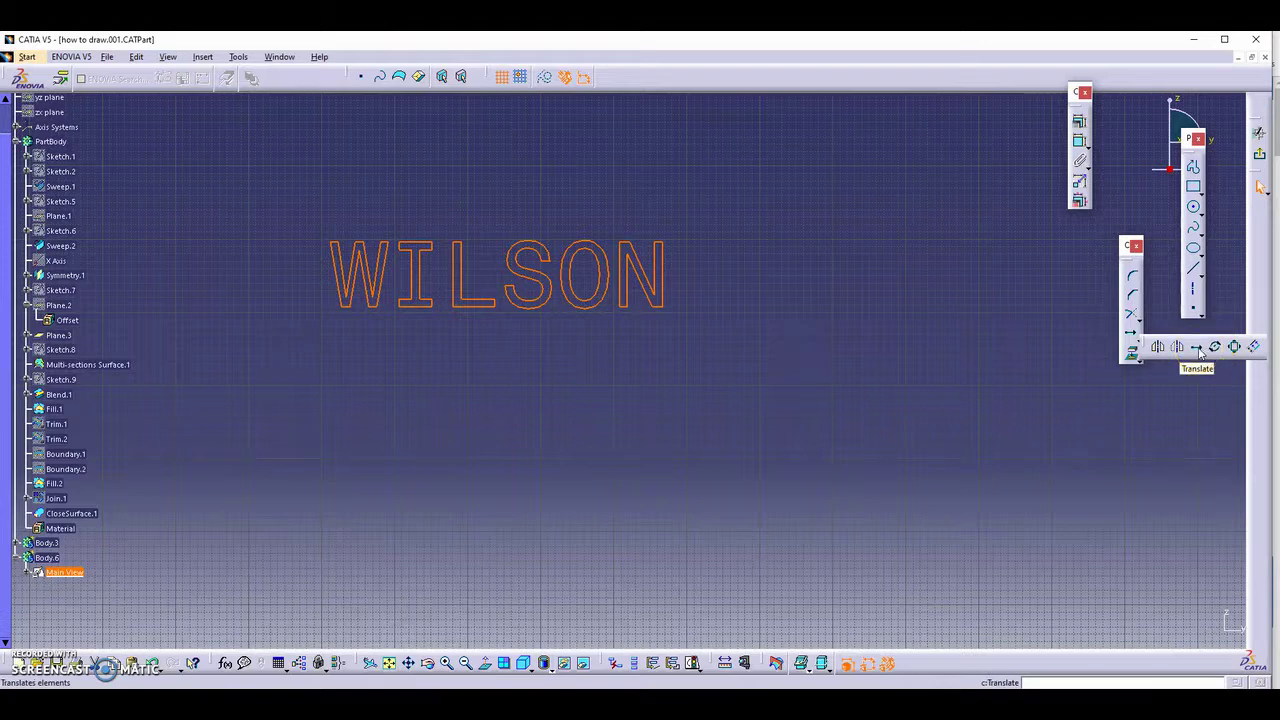
{"action": "left_click", "coordinate": [1198, 347]}
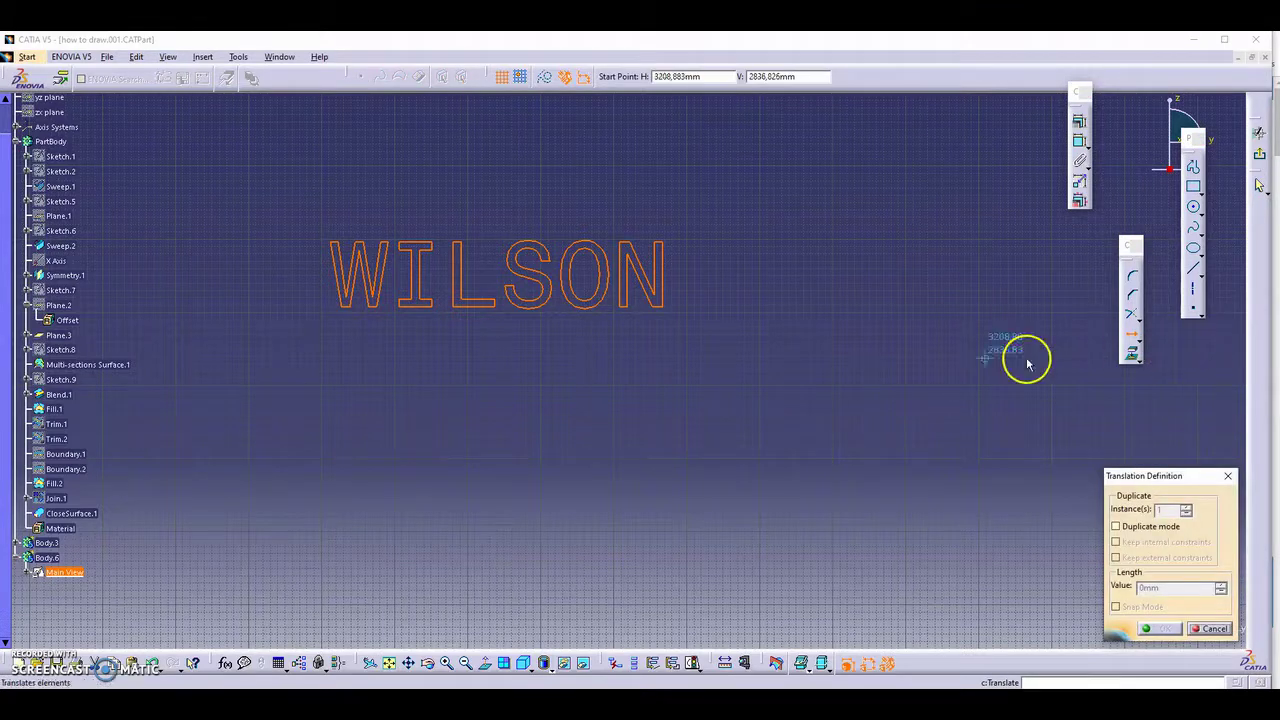
{"action": "left_click", "coordinate": [515, 285]}
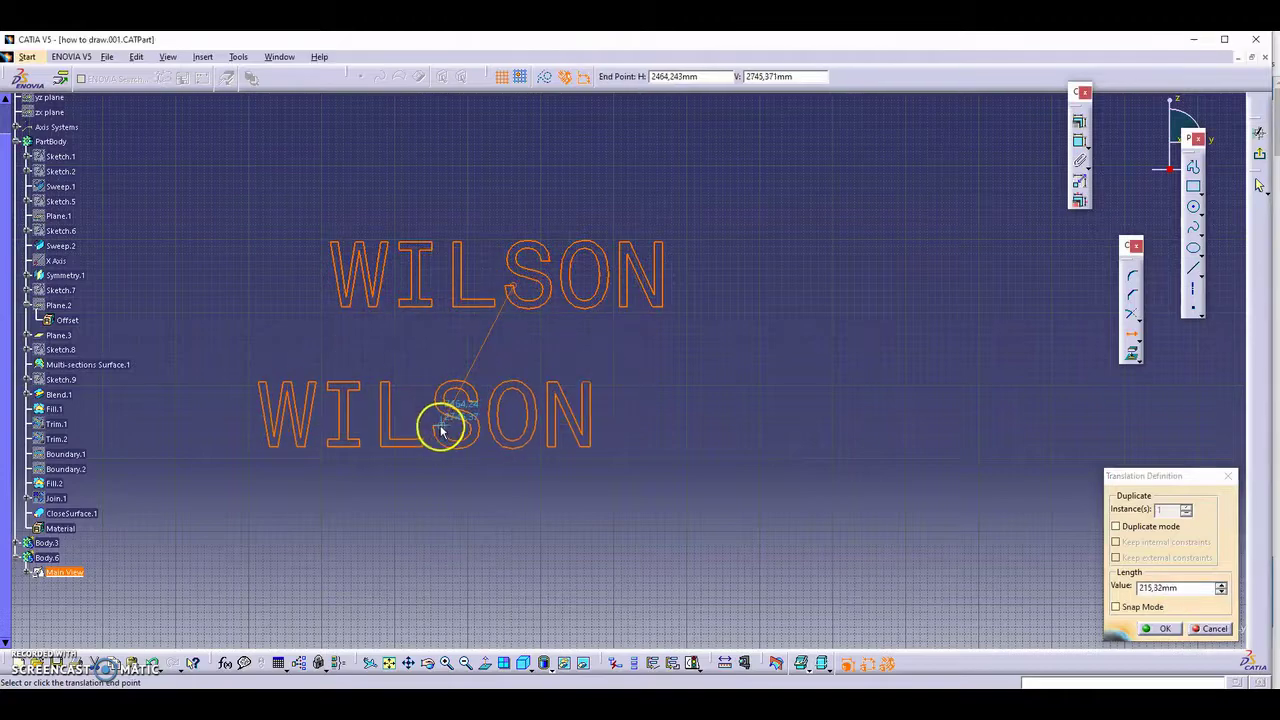
{"action": "mouse_move", "coordinate": [441, 430]}
{"action": "middle_mouse_down"}
{"action": "mouse_move", "coordinate": [474, 466]}
{"action": "mouse_move", "coordinate": [758, 188]}
{"action": "middle_mouse_up"}
{"action": "mouse_move", "coordinate": [417, 397]}
{"action": "middle_mouse_down"}
{"action": "mouse_move", "coordinate": [455, 507]}
{"action": "mouse_move", "coordinate": [534, 271]}
{"action": "mouse_move", "coordinate": [506, 294]}
{"action": "mouse_move", "coordinate": [437, 286]}
{"action": "mouse_move", "coordinate": [546, 358]}
{"action": "mouse_move", "coordinate": [528, 443]}
{"action": "mouse_move", "coordinate": [551, 366]}
{"action": "mouse_move", "coordinate": [366, 334]}
{"action": "mouse_move", "coordinate": [569, 374]}
{"action": "mouse_move", "coordinate": [529, 374]}
{"action": "mouse_move", "coordinate": [537, 423]}
{"action": "mouse_move", "coordinate": [419, 357]}
{"action": "mouse_move", "coordinate": [777, 386]}
{"action": "mouse_move", "coordinate": [700, 400]}
{"action": "mouse_move", "coordinate": [606, 363]}
{"action": "mouse_move", "coordinate": [625, 350]}
{"action": "middle_mouse_up"}
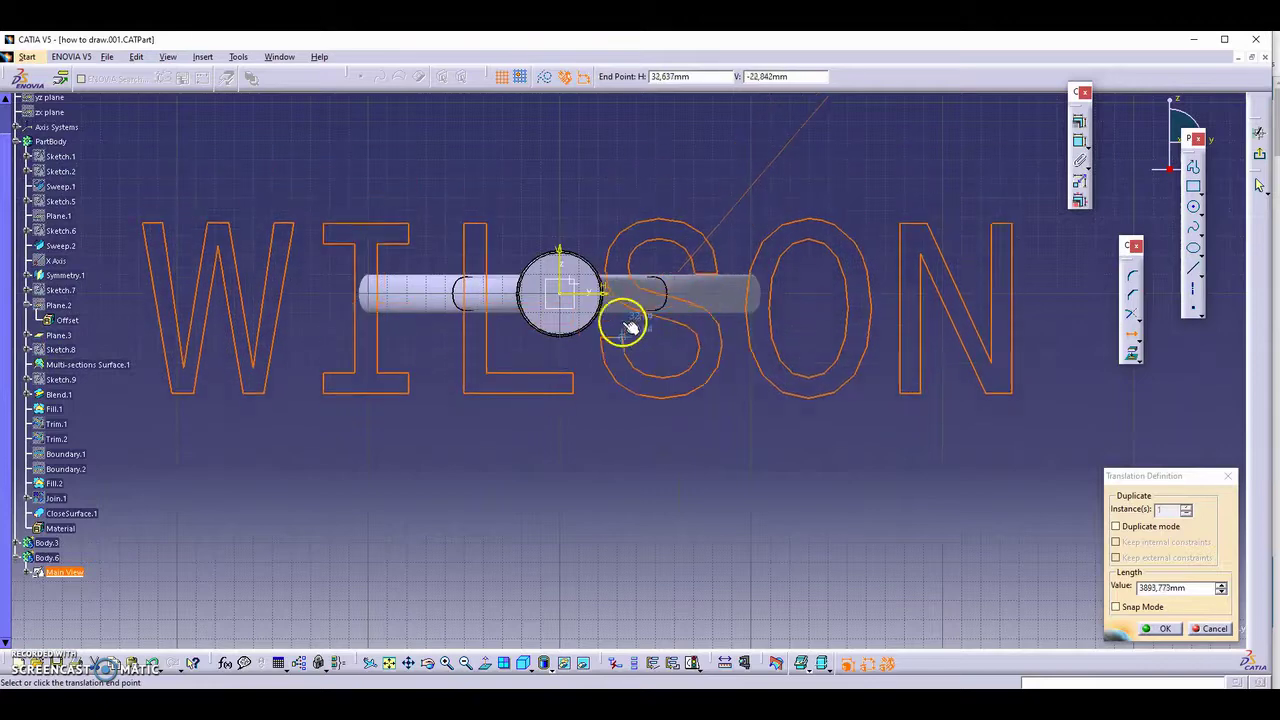
{"action": "left_click", "coordinate": [628, 330]}
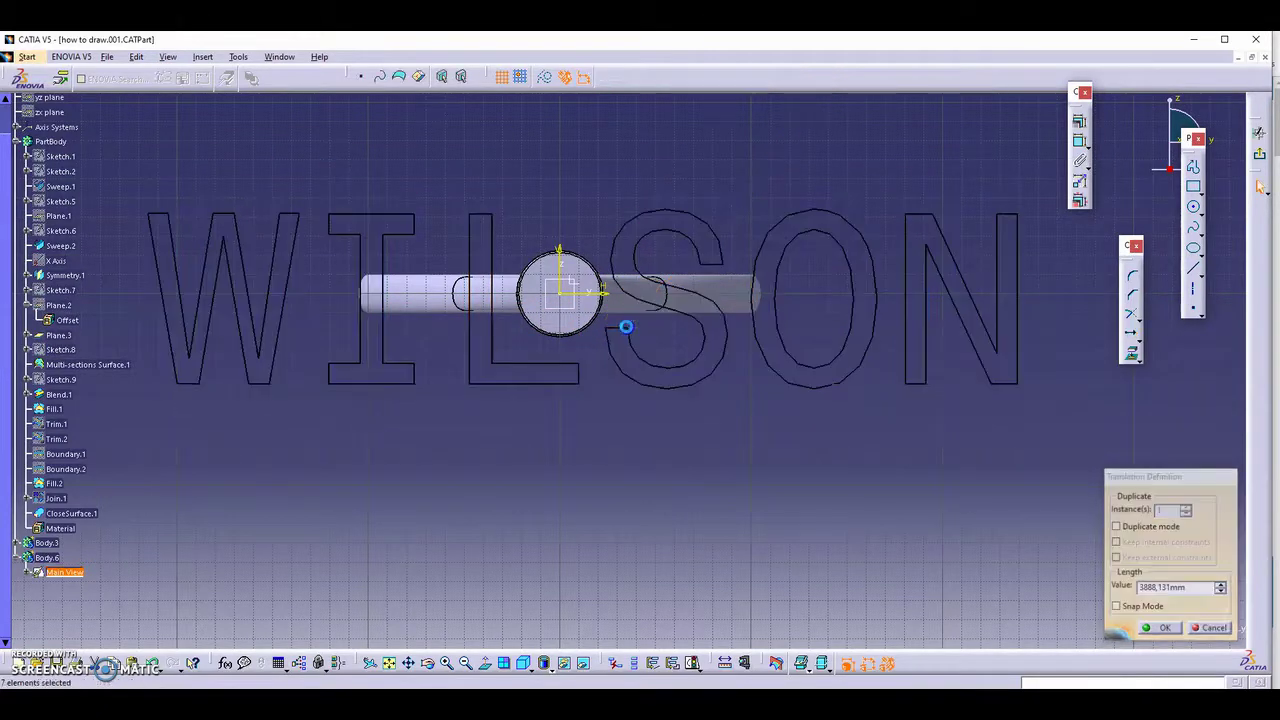
{"action": "left_click", "coordinate": [925, 450]}
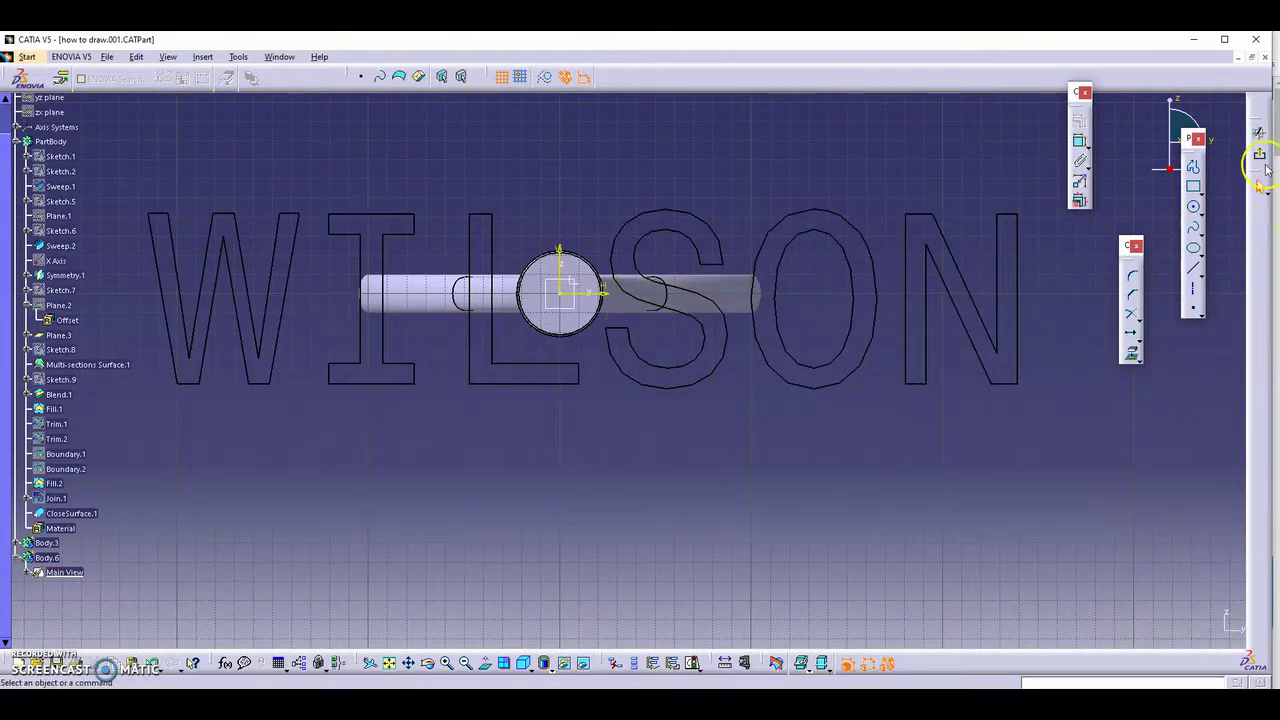
Exit the sketch to check WILSON in 3D, then reopen Main View and reselect the lettering.
{"action": "left_click", "coordinate": [1264, 160]}
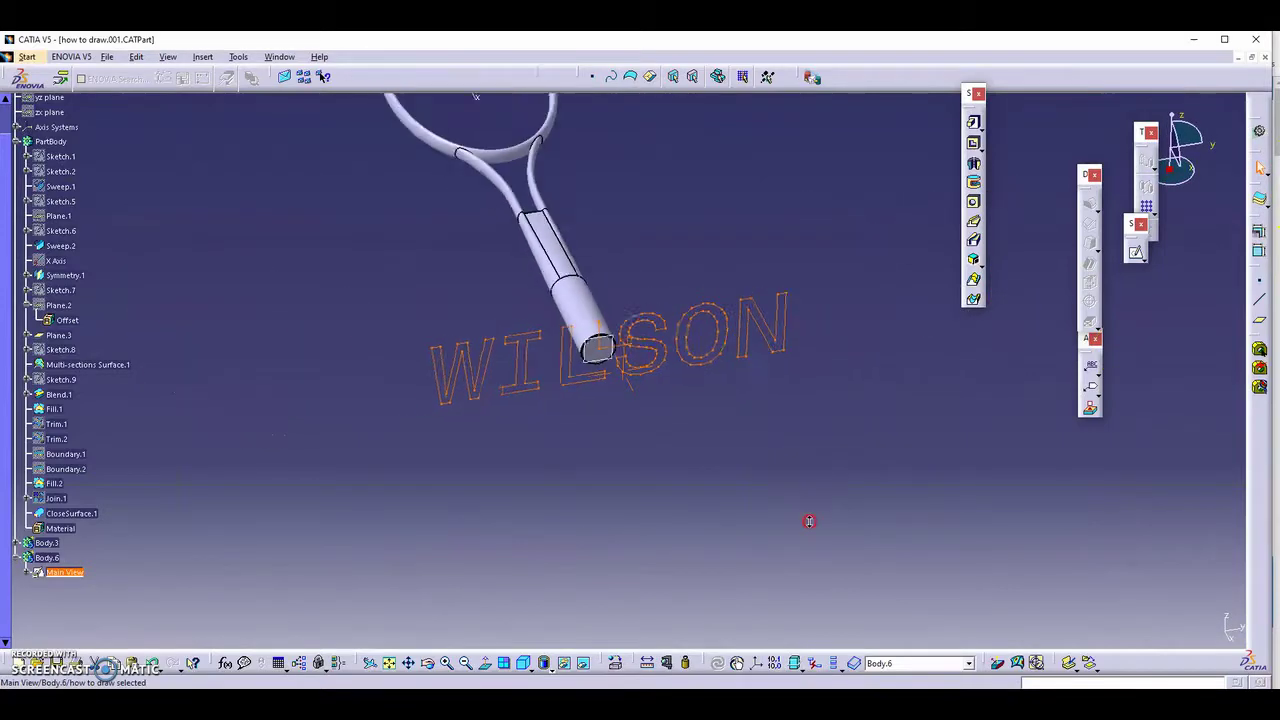
{"action": "middle_click_drag", "start_coordinate": [828, 465], "coordinate": [755, 471]}
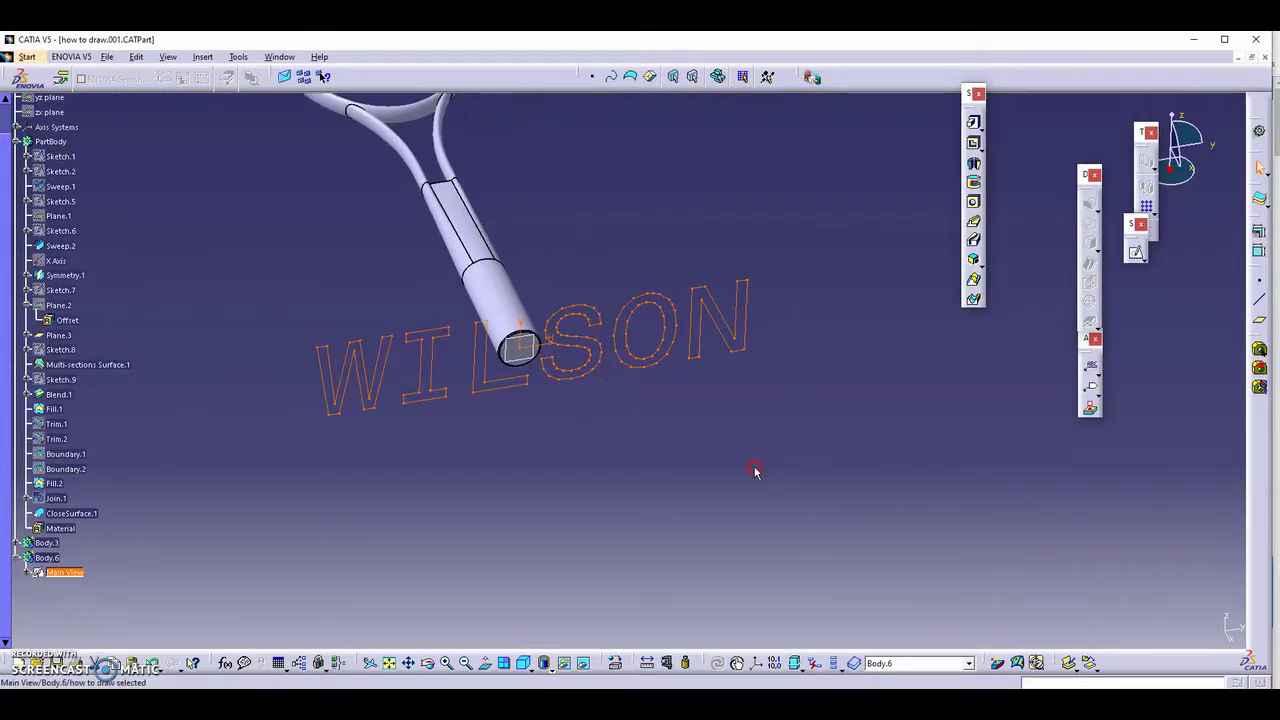
{"action": "left_click", "coordinate": [838, 497]}
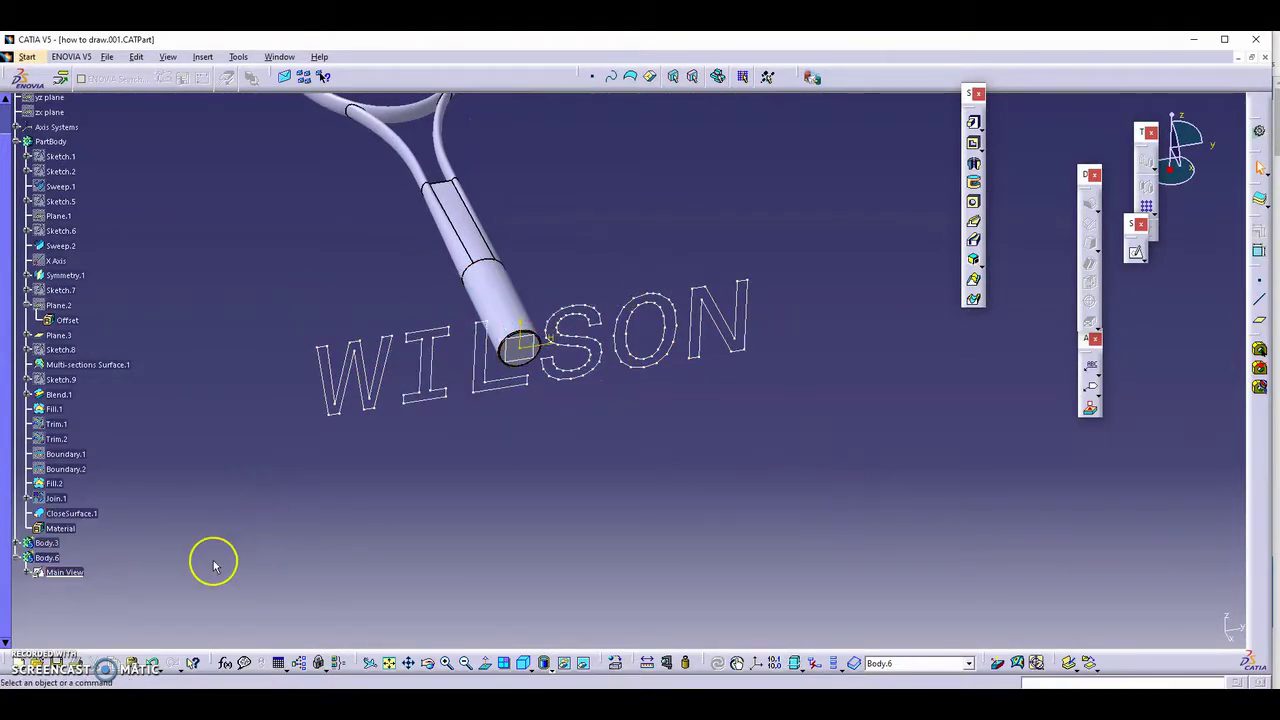
{"action": "double_click", "coordinate": [66, 572]}
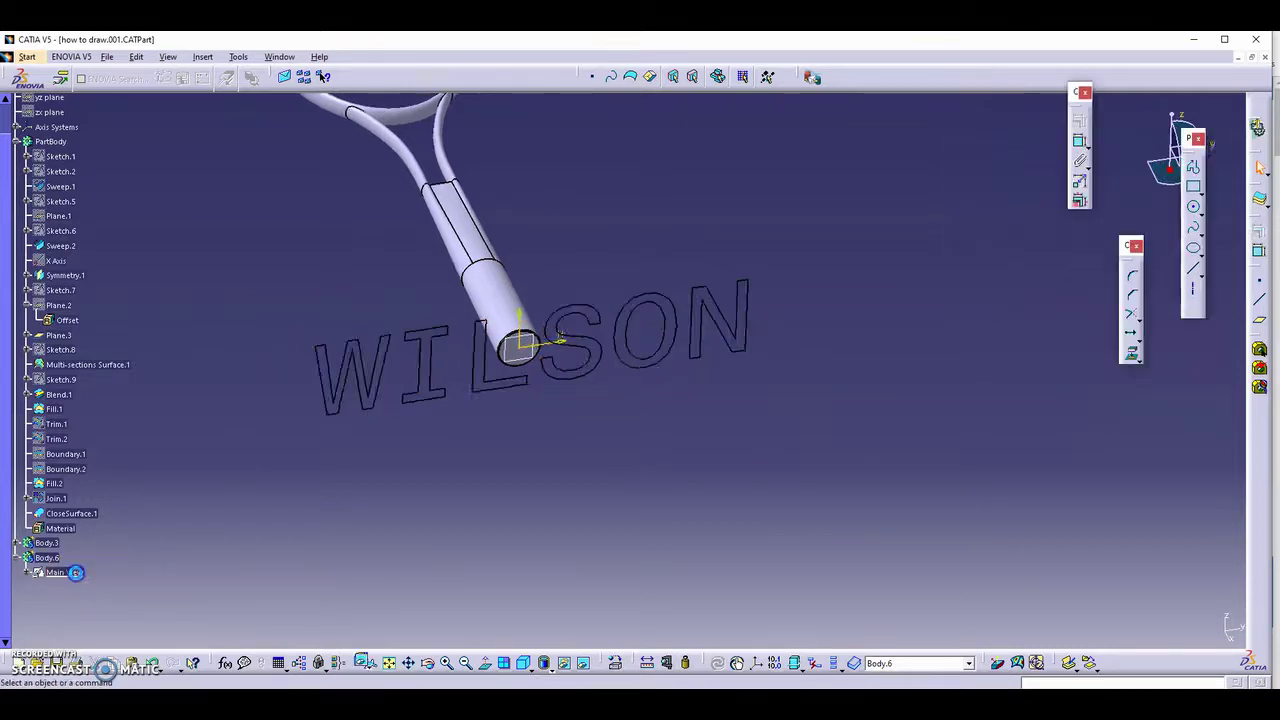
{"action": "mouse_move", "coordinate": [266, 242]}
{"action": "left_mouse_down"}
{"action": "mouse_move", "coordinate": [700, 294]}
{"action": "mouse_move", "coordinate": [843, 483]}
{"action": "left_mouse_up"}
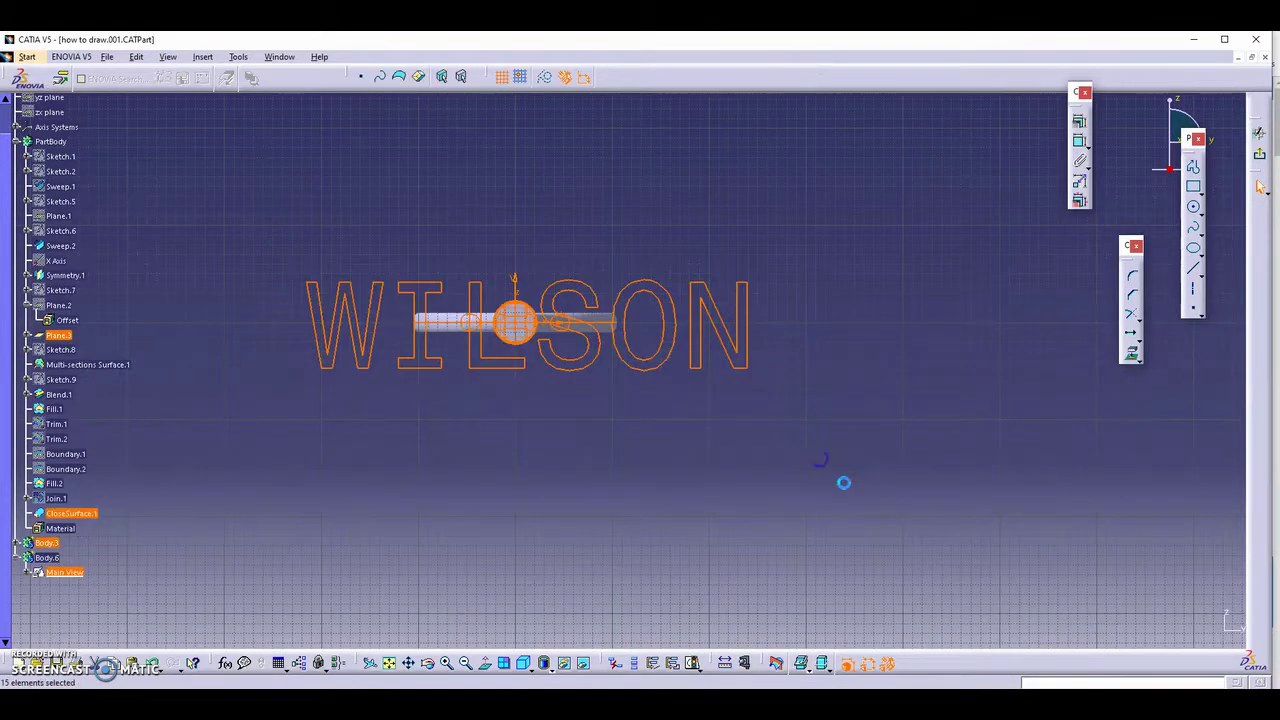
Scale the WILSON lettering by 0.1 about the handle circle's centre.
{"action": "left_click", "coordinate": [1136, 338]}
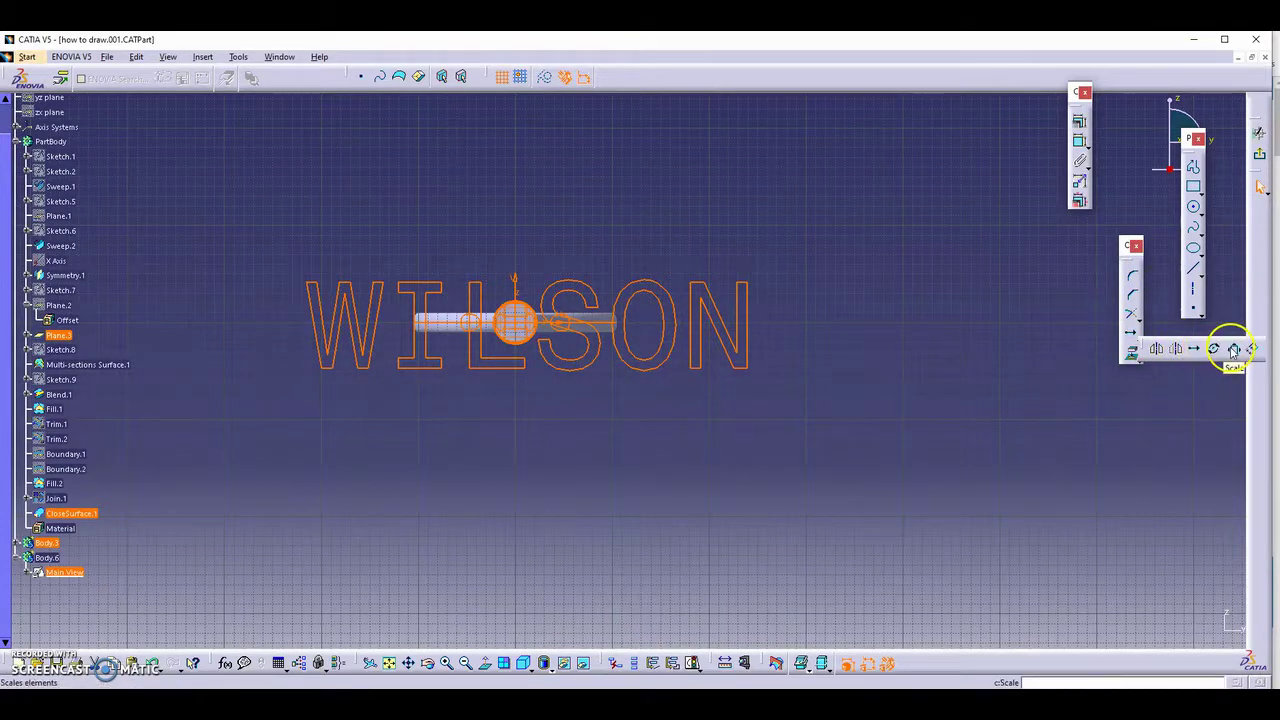
{"action": "left_click", "coordinate": [1233, 348]}
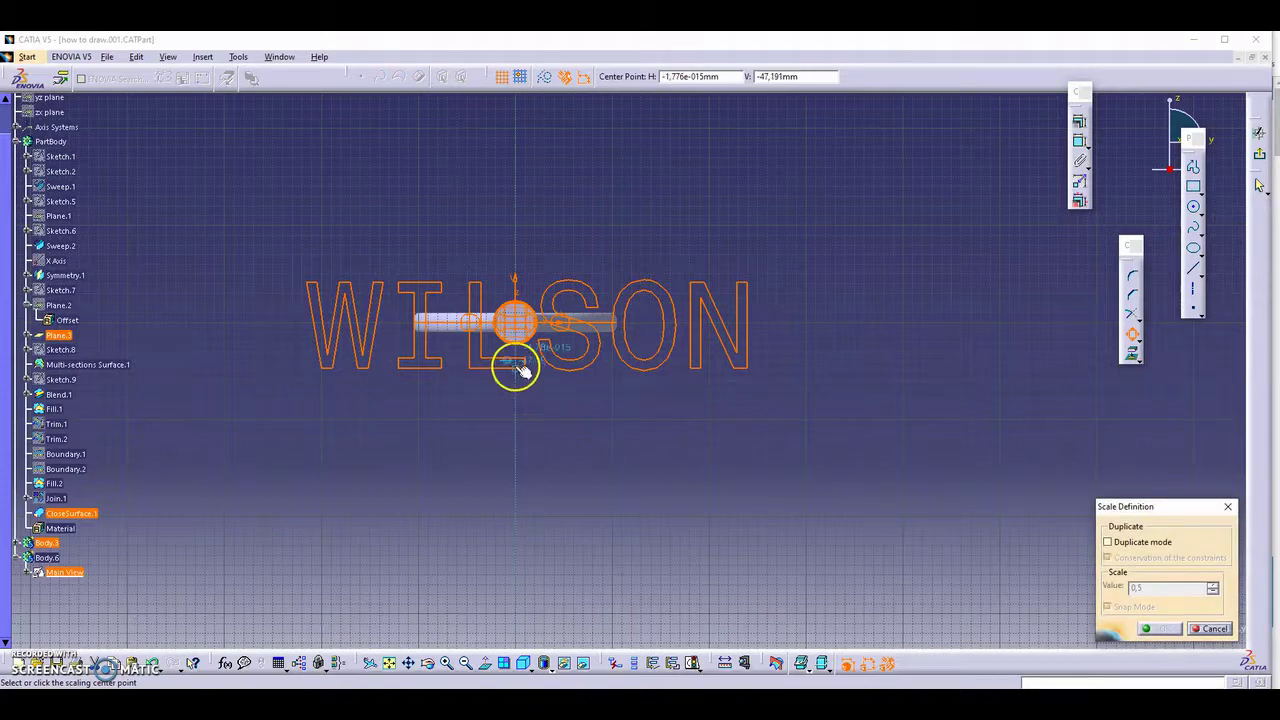
{"action": "left_click", "coordinate": [517, 324]}
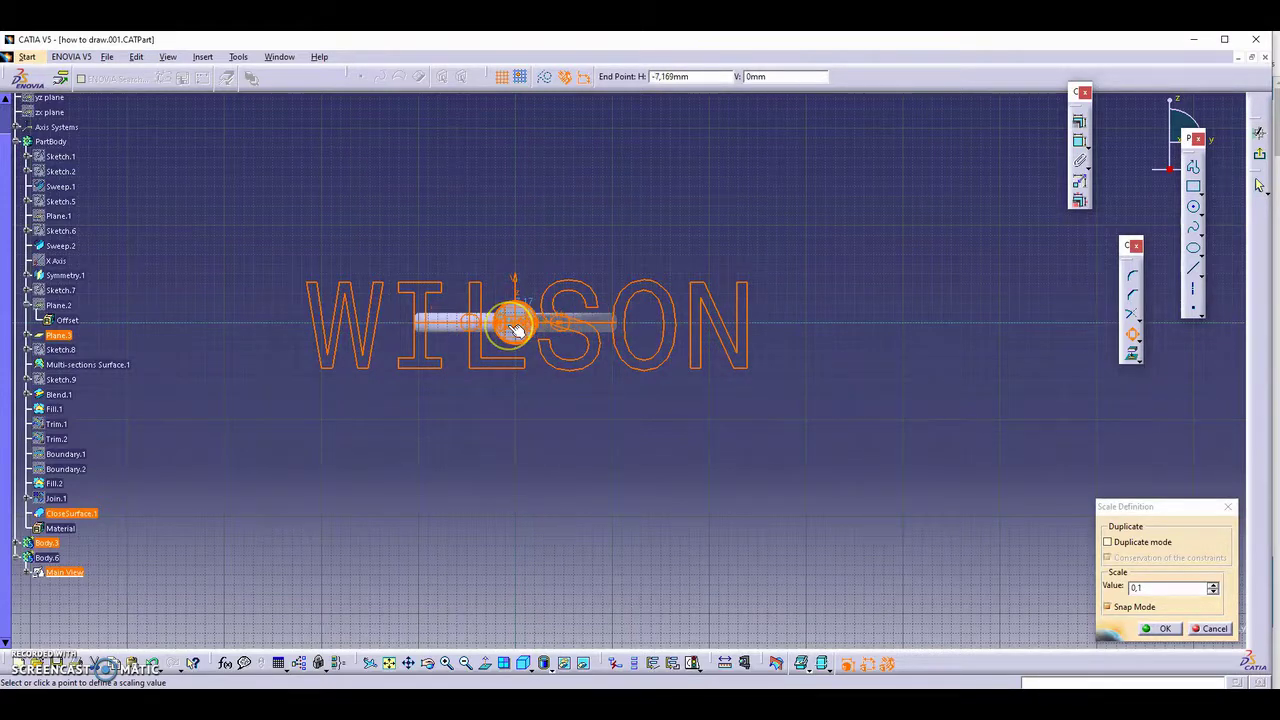
{"action": "left_click", "coordinate": [517, 330]}
{"action": "left_click", "coordinate": [655, 384]}
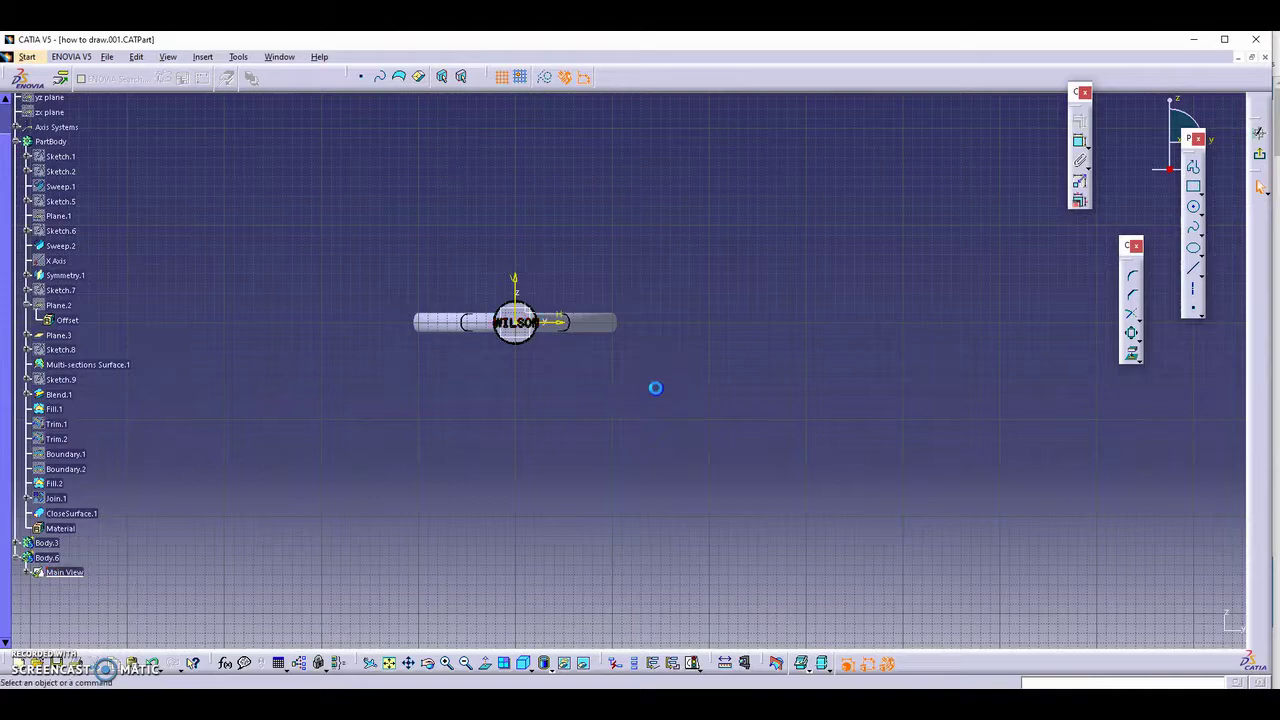
Translate the shrunken WILSON lettering upward to sit just above the handle-end circle.
{"action": "middle_click_drag", "start_coordinate": [640, 437], "coordinate": [522, 416], "text": "ctrl"}
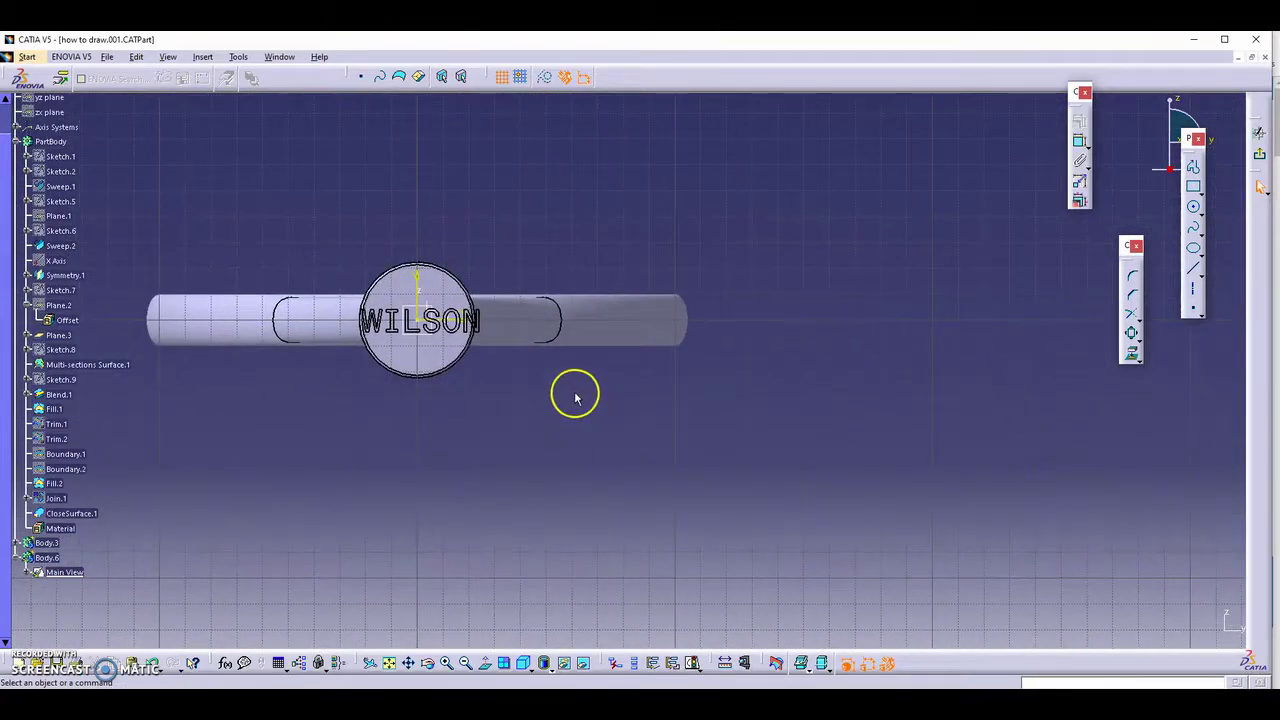
{"action": "left_click", "coordinate": [428, 346]}
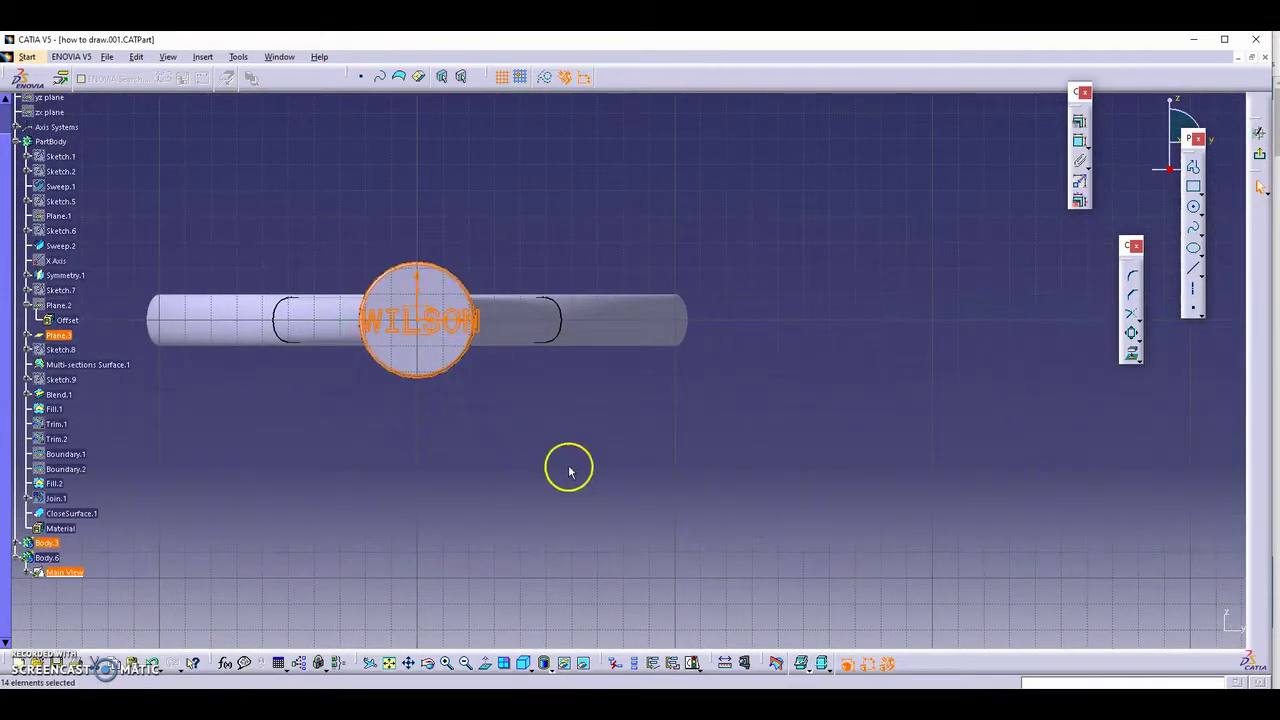
{"action": "left_click", "coordinate": [988, 383]}
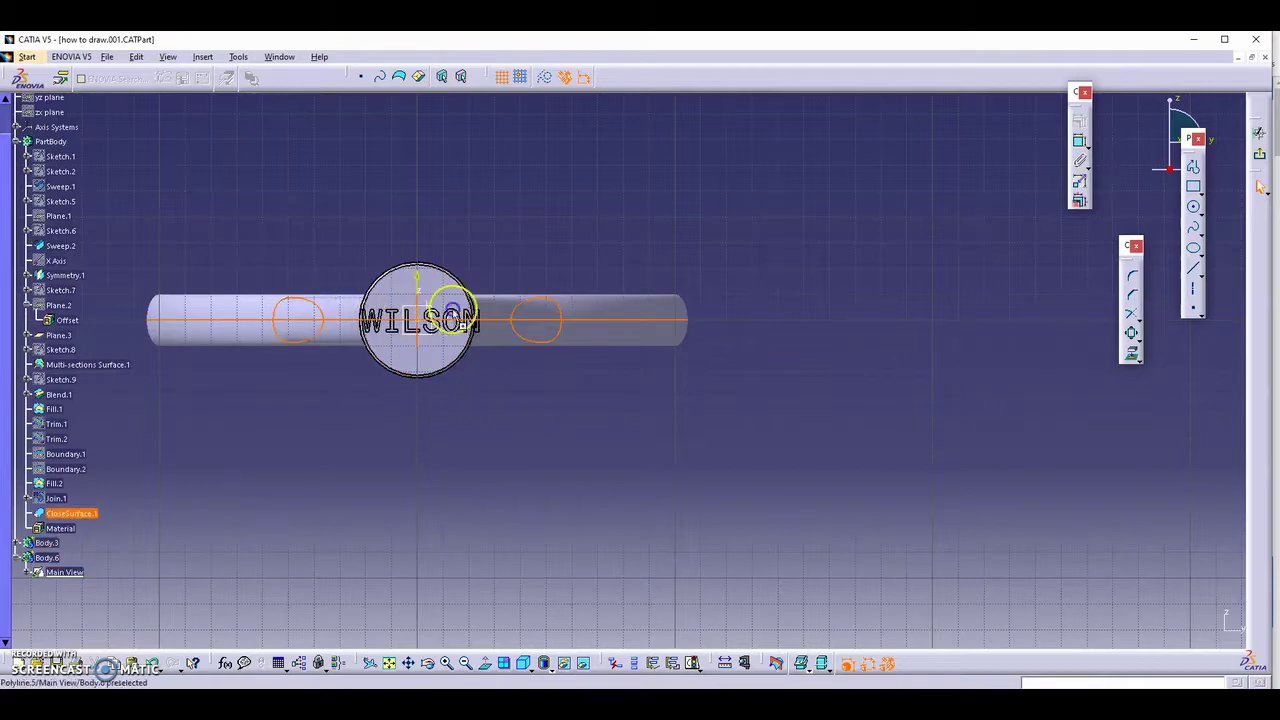
{"action": "left_click", "coordinate": [523, 357]}
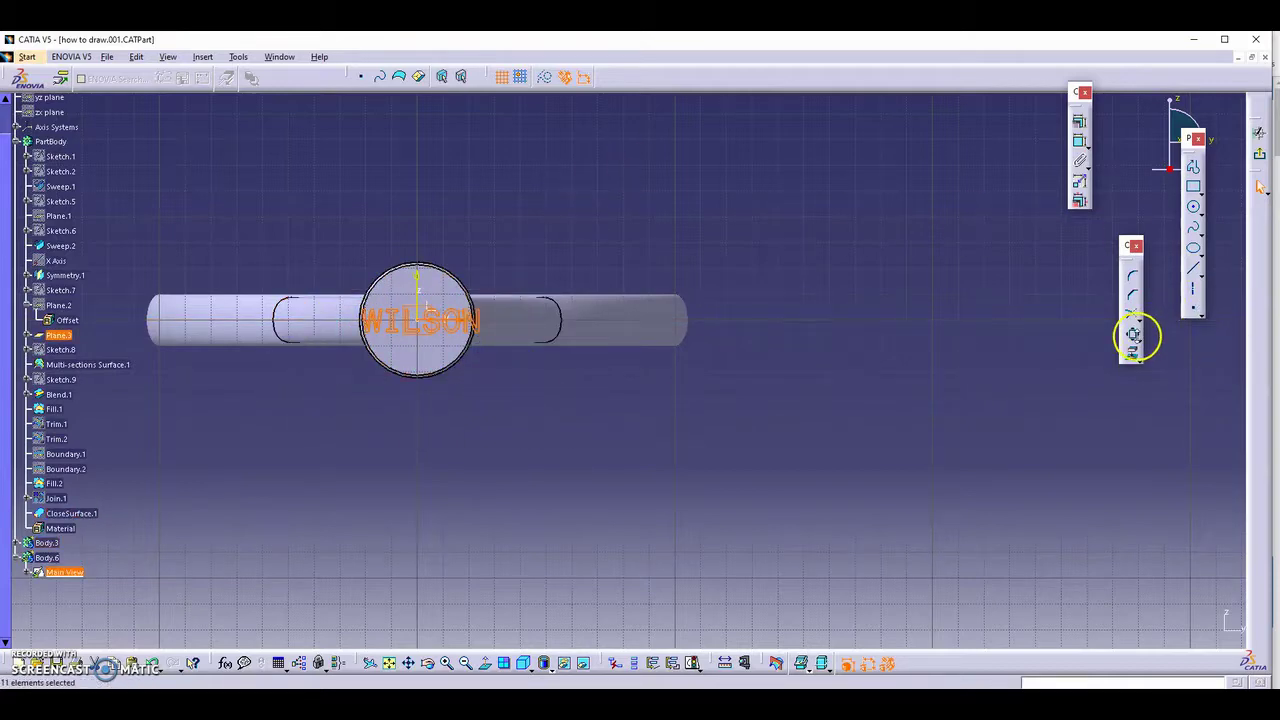
{"action": "left_click", "coordinate": [1136, 340]}
{"action": "left_click", "coordinate": [1189, 347]}
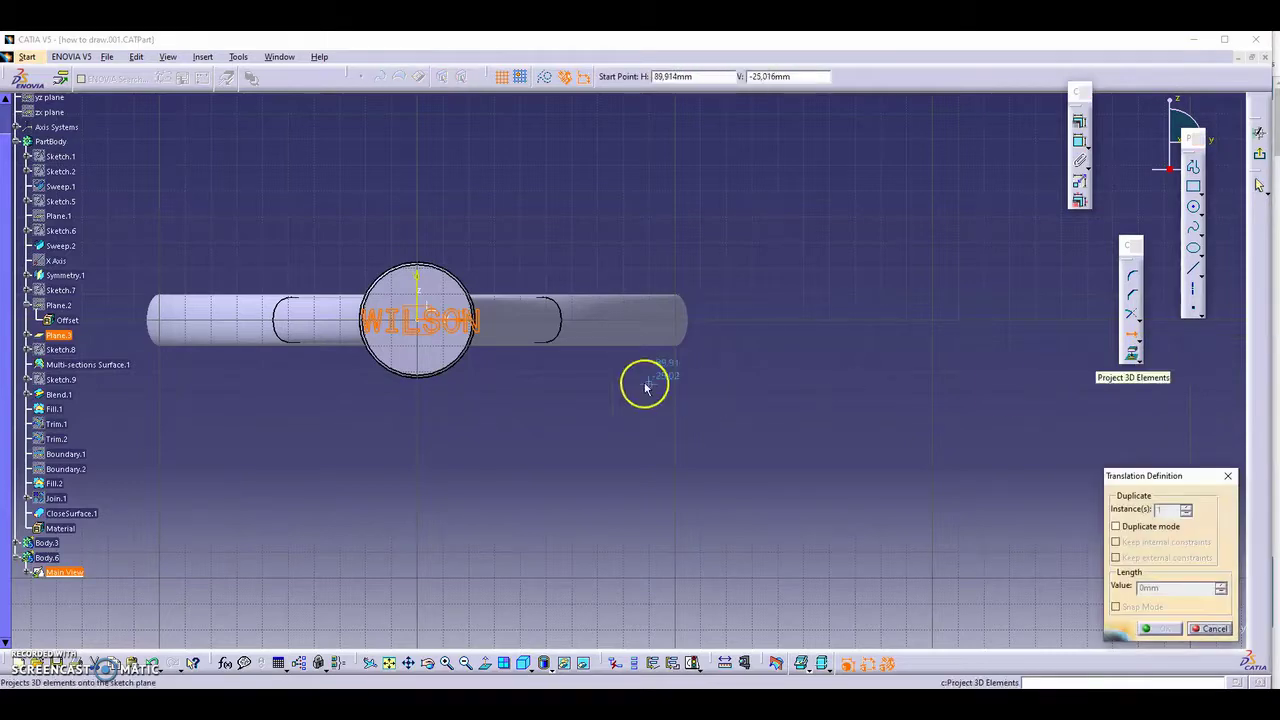
{"action": "left_click", "coordinate": [417, 321]}
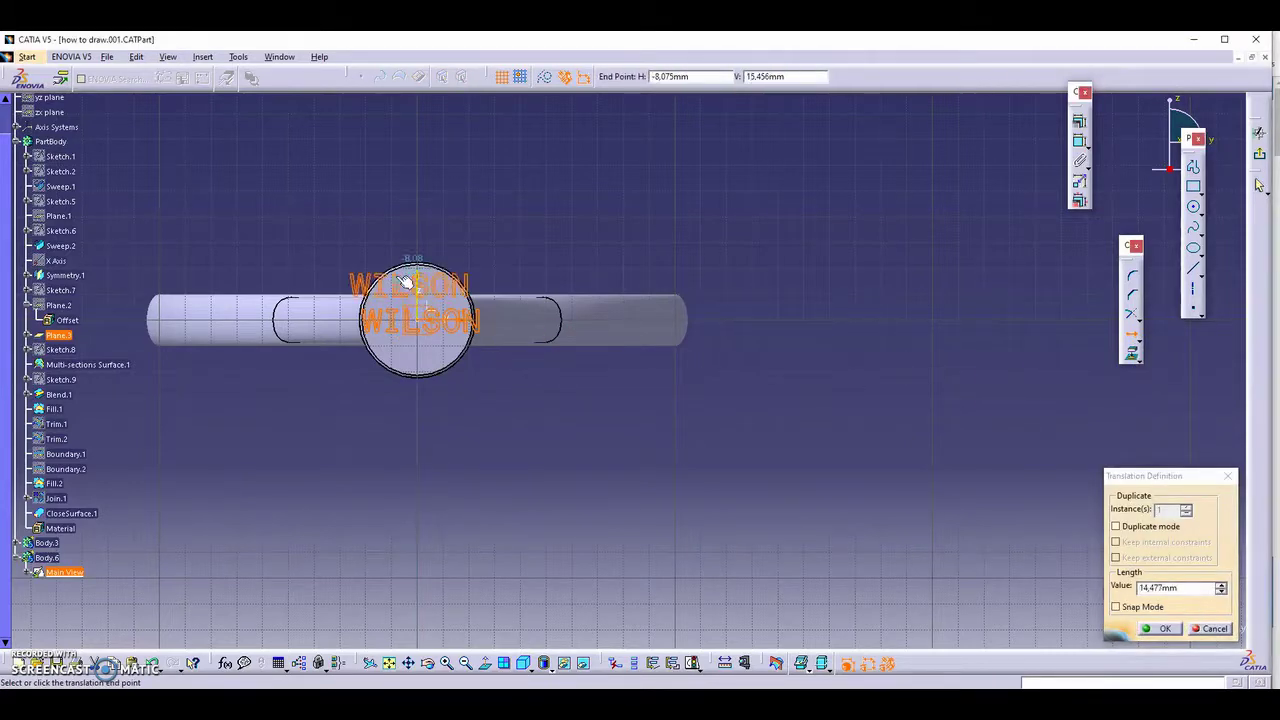
{"action": "left_click", "coordinate": [408, 231]}
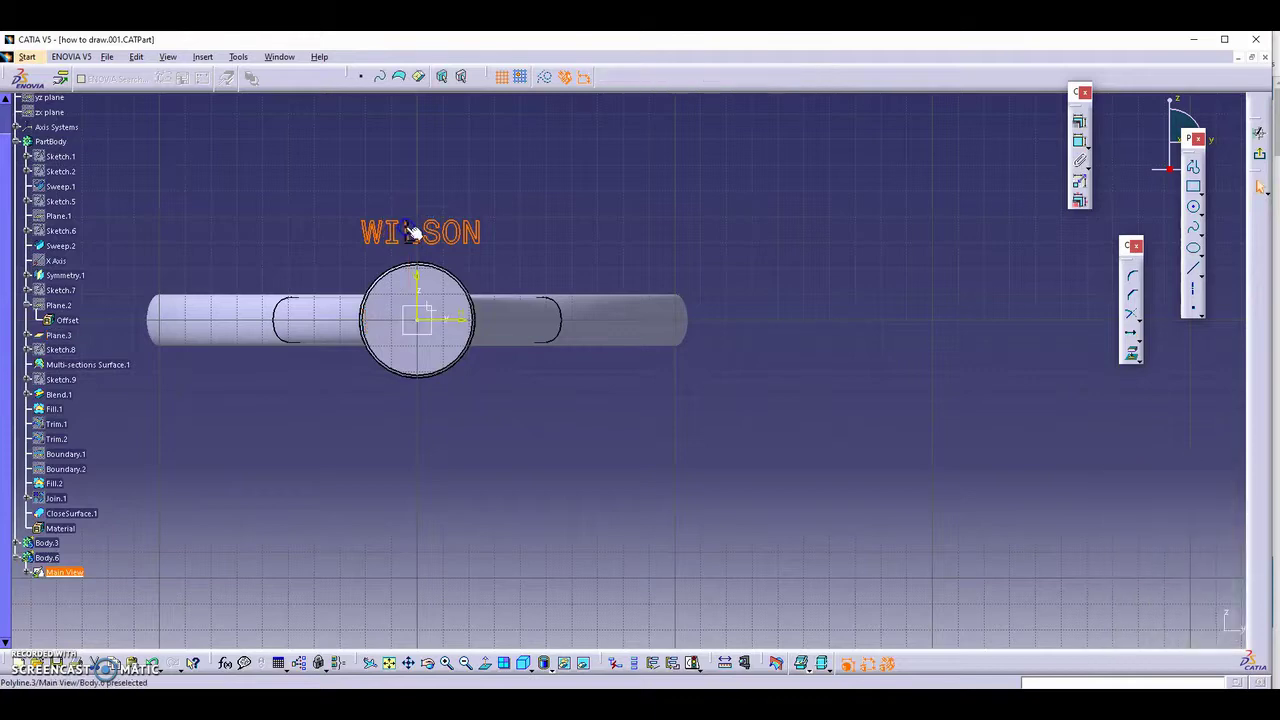
{"action": "middle_click_drag", "start_coordinate": [571, 205], "coordinate": [663, 226]}
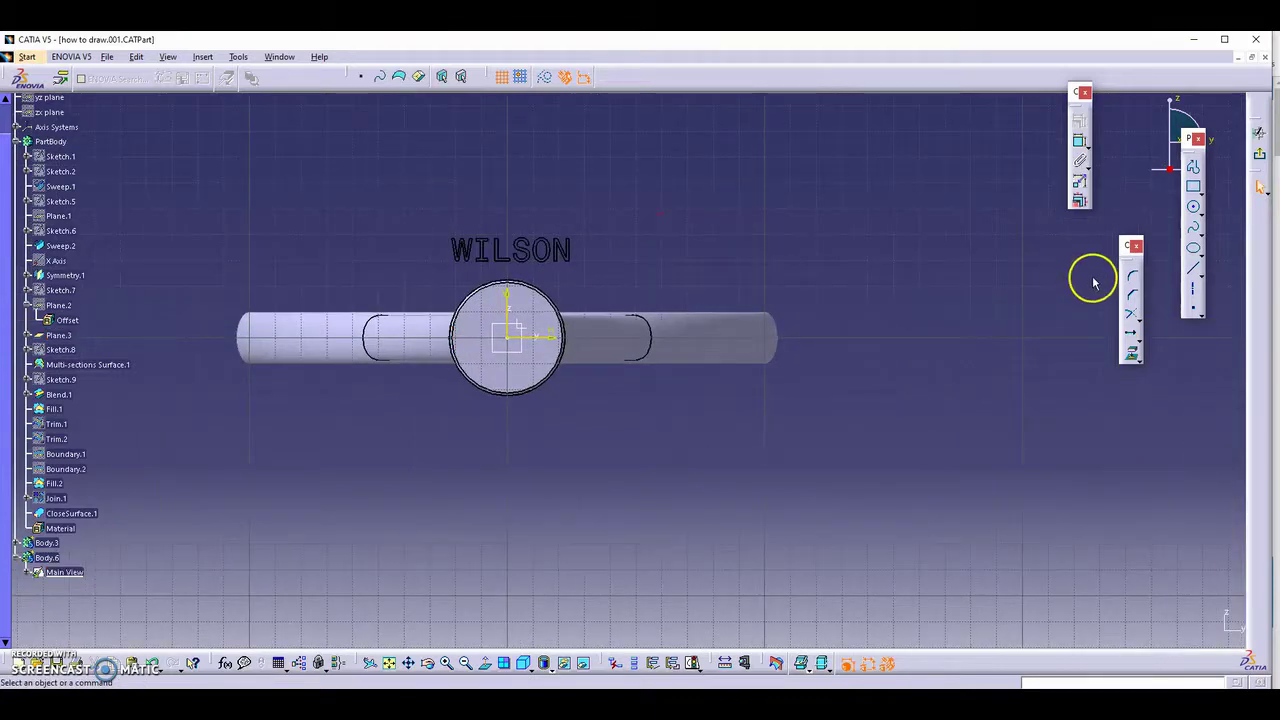
Scale the WILSON lettering by 0.6 about the circle centre.
{"action": "left_click_drag", "start_coordinate": [428, 186], "coordinate": [612, 286]}
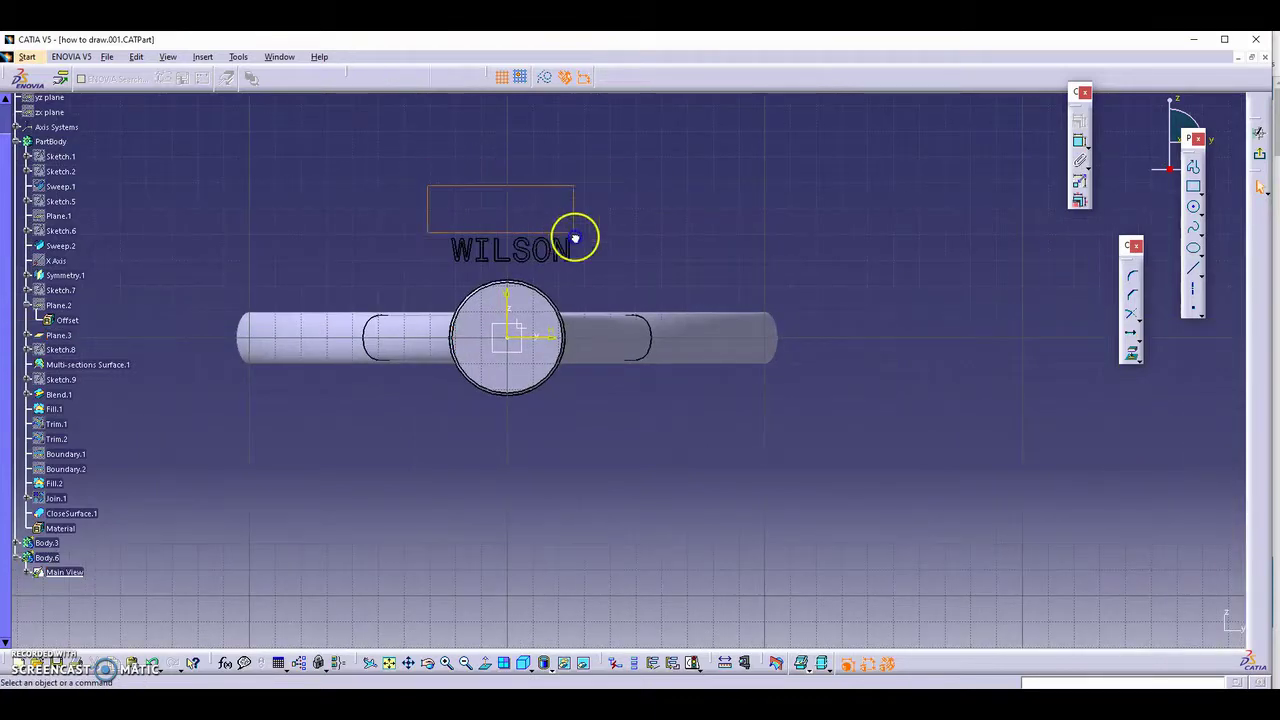
{"action": "left_click", "coordinate": [1130, 334]}
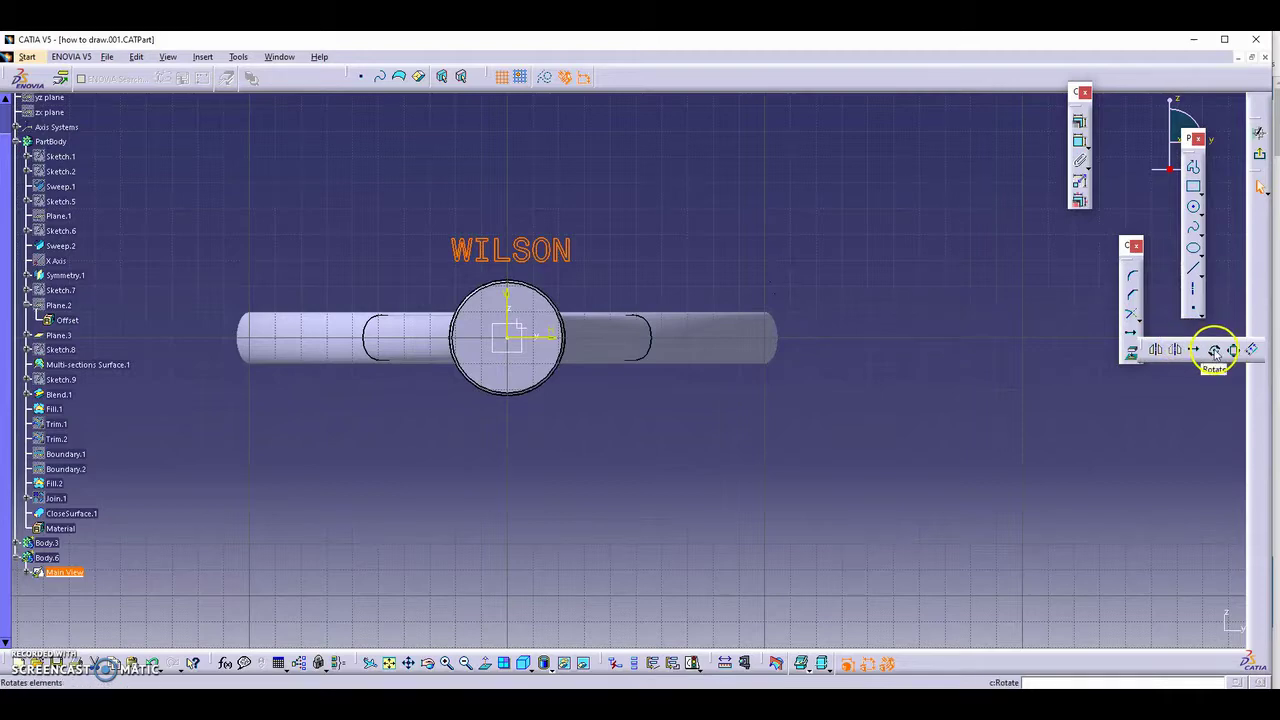
{"action": "left_click", "coordinate": [1231, 349]}
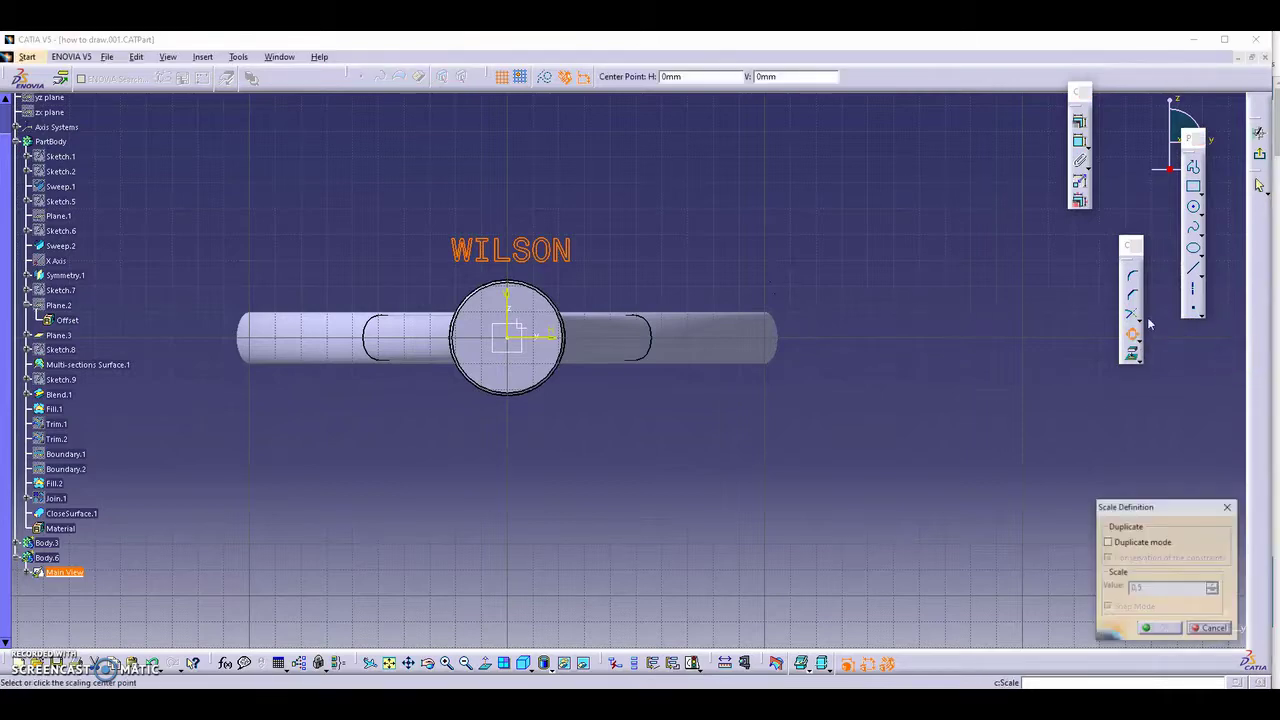
{"action": "left_click", "coordinate": [508, 339]}
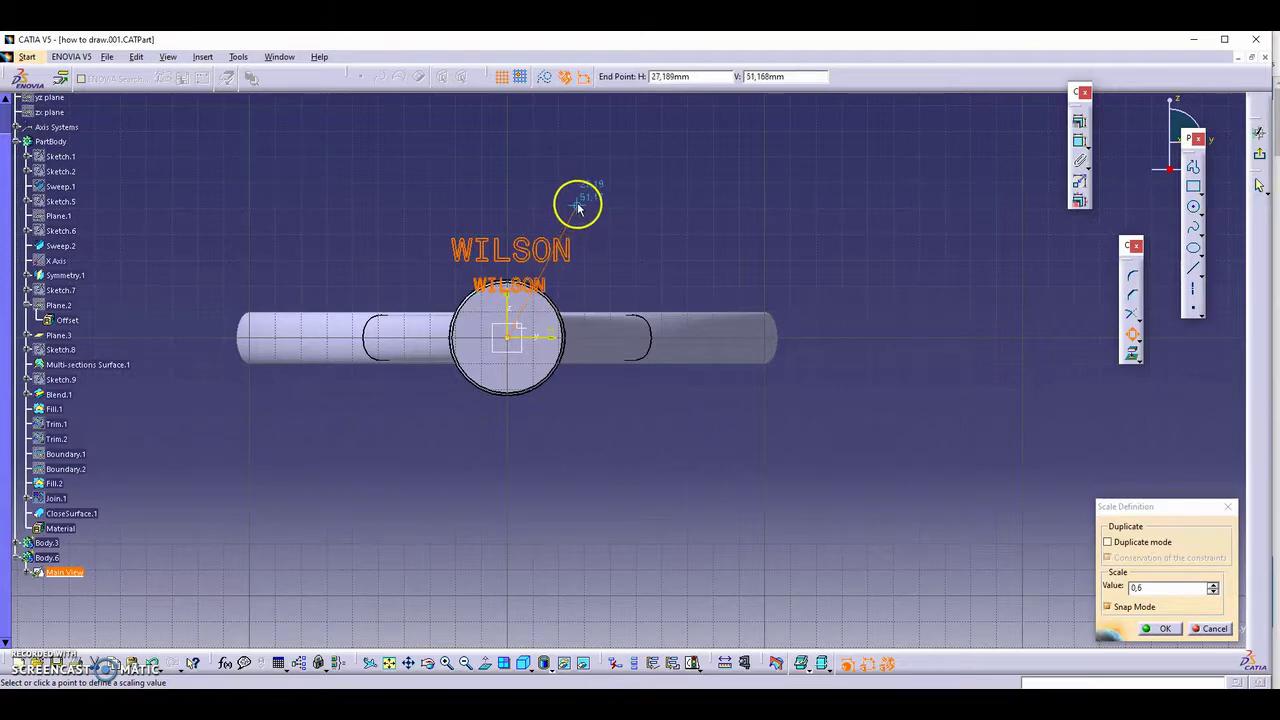
{"action": "left_click", "coordinate": [578, 207]}
{"action": "left_click", "coordinate": [601, 210]}
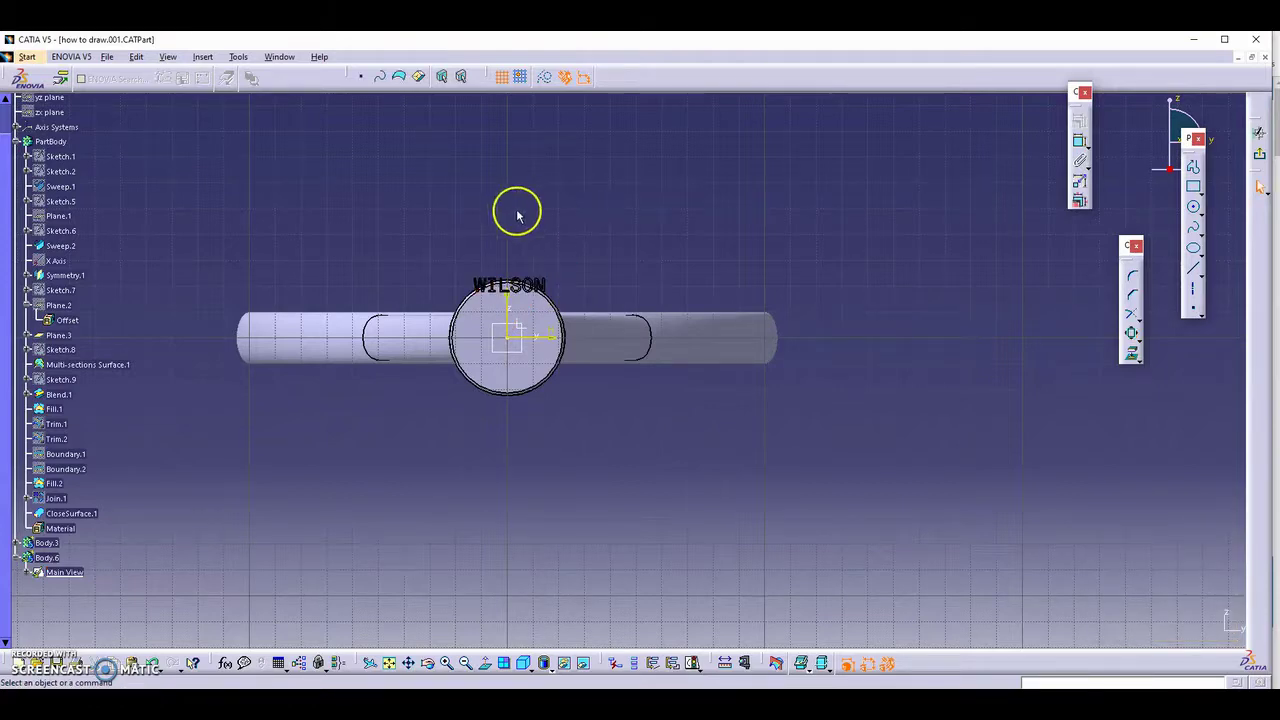
Translate the WILSON lettering down about 20.28 mm to the circle's centre.
{"action": "left_click", "coordinate": [550, 288]}
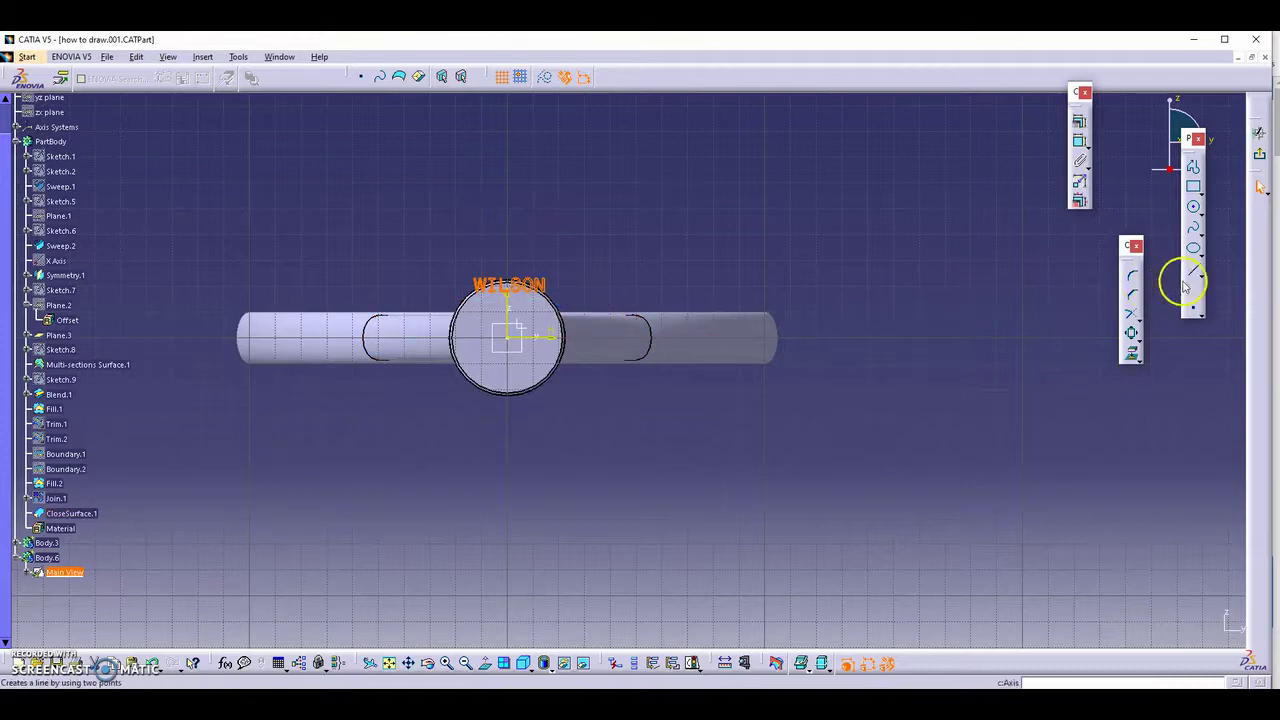
{"action": "left_click", "coordinate": [1184, 351]}
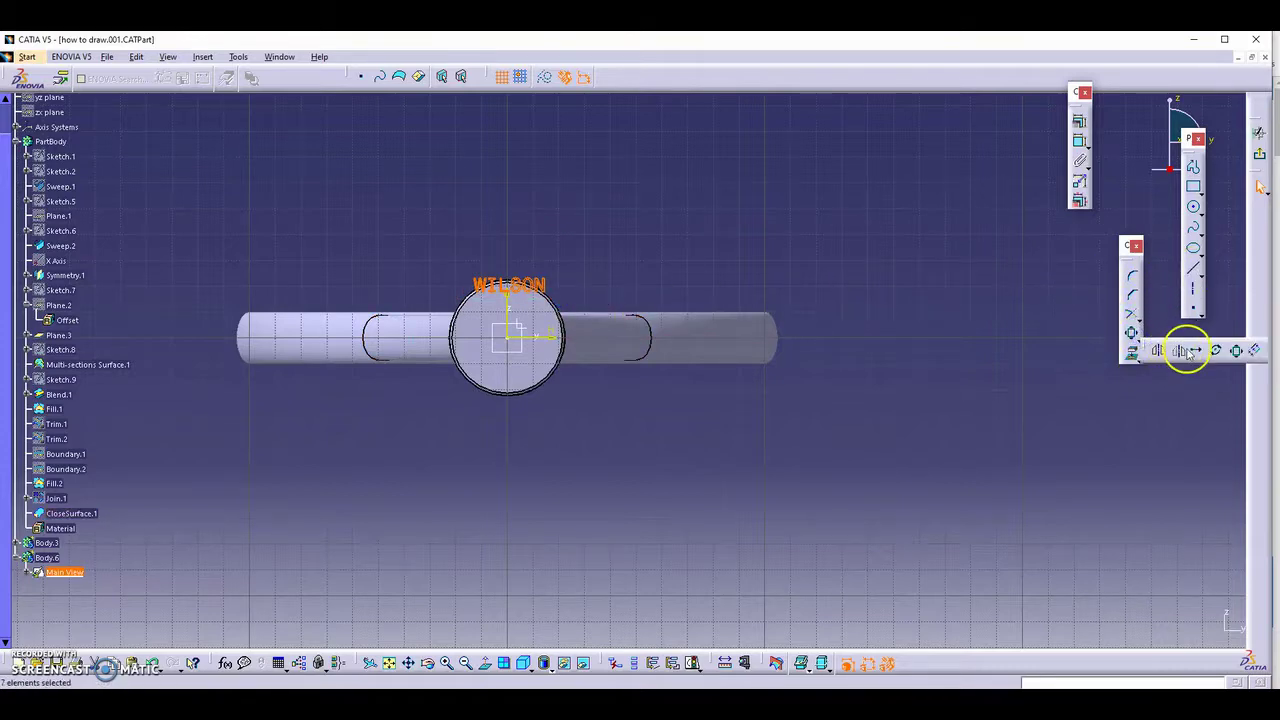
{"action": "left_click", "coordinate": [1199, 351]}
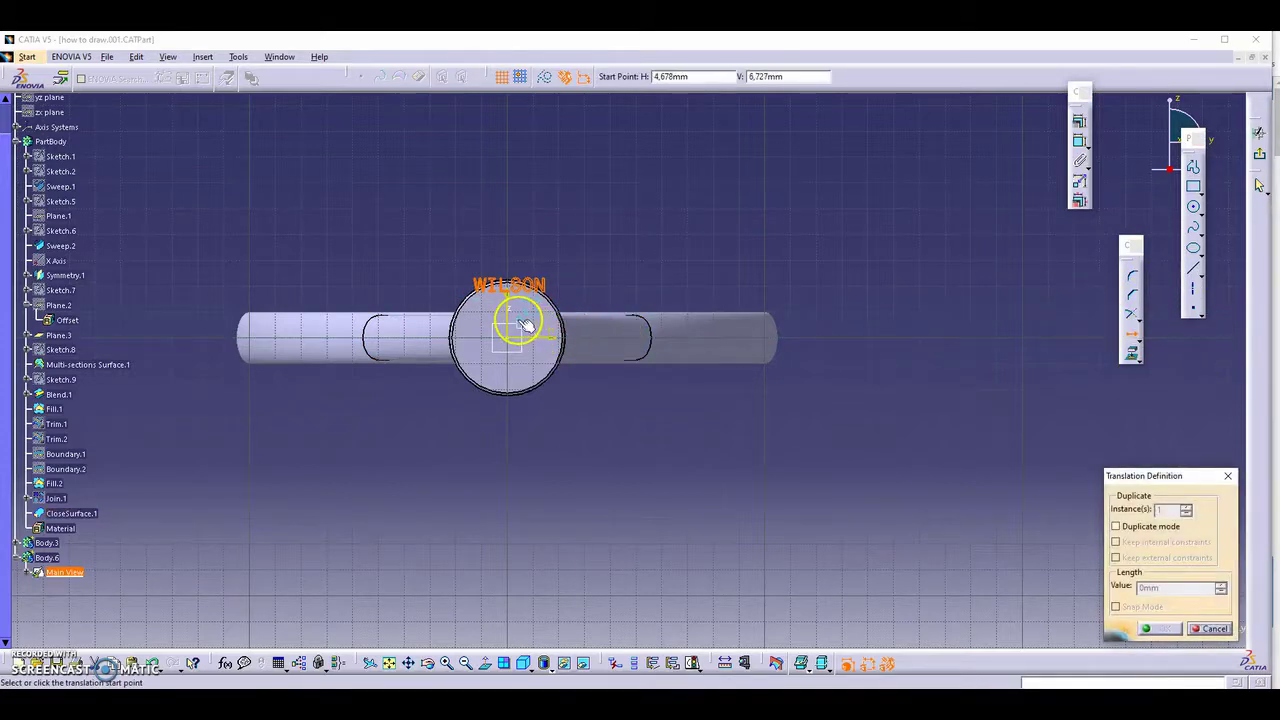
{"action": "middle_click_drag", "start_coordinate": [600, 290], "coordinate": [455, 205]}
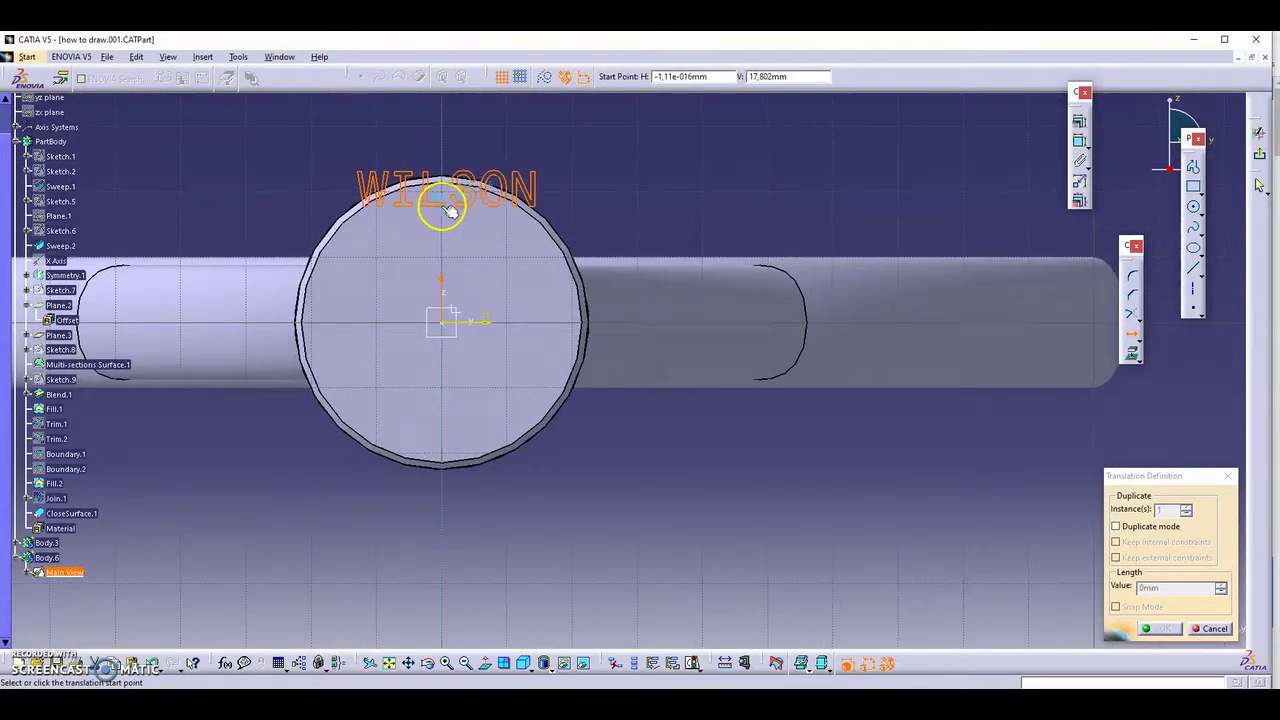
{"action": "left_click_drag", "start_coordinate": [455, 205], "coordinate": [455, 360]}
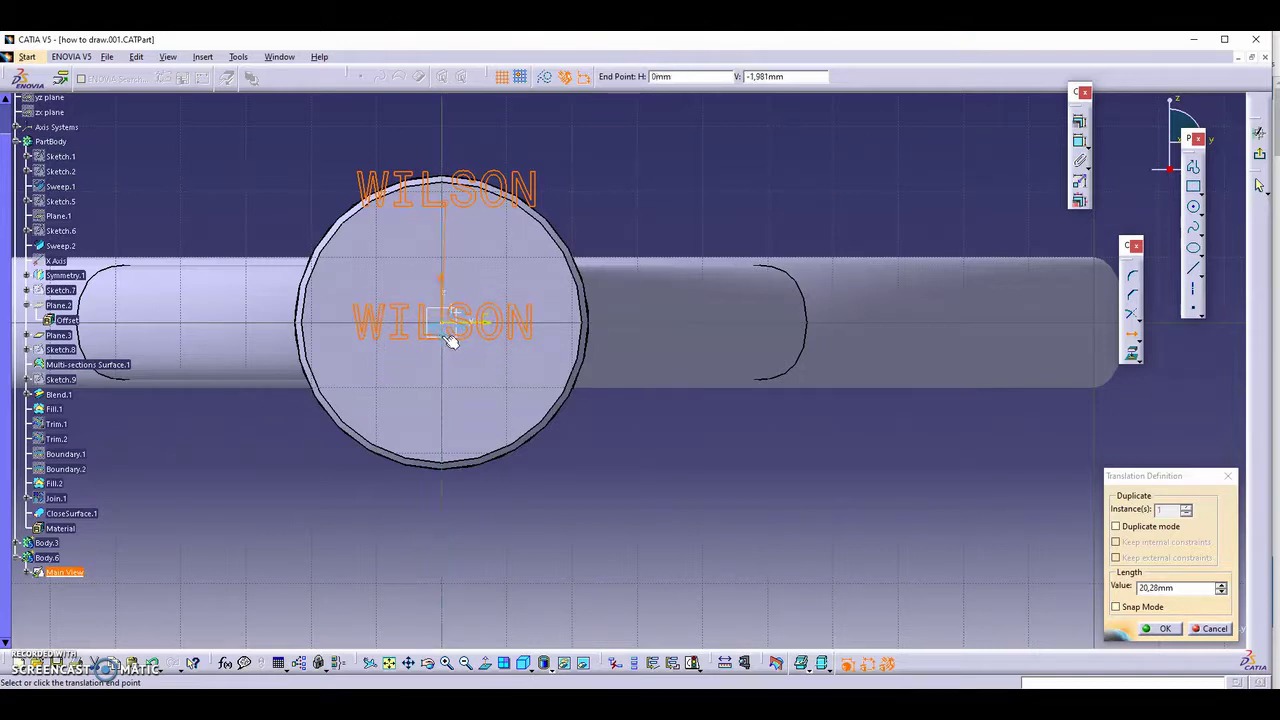
{"action": "left_click", "coordinate": [445, 337]}
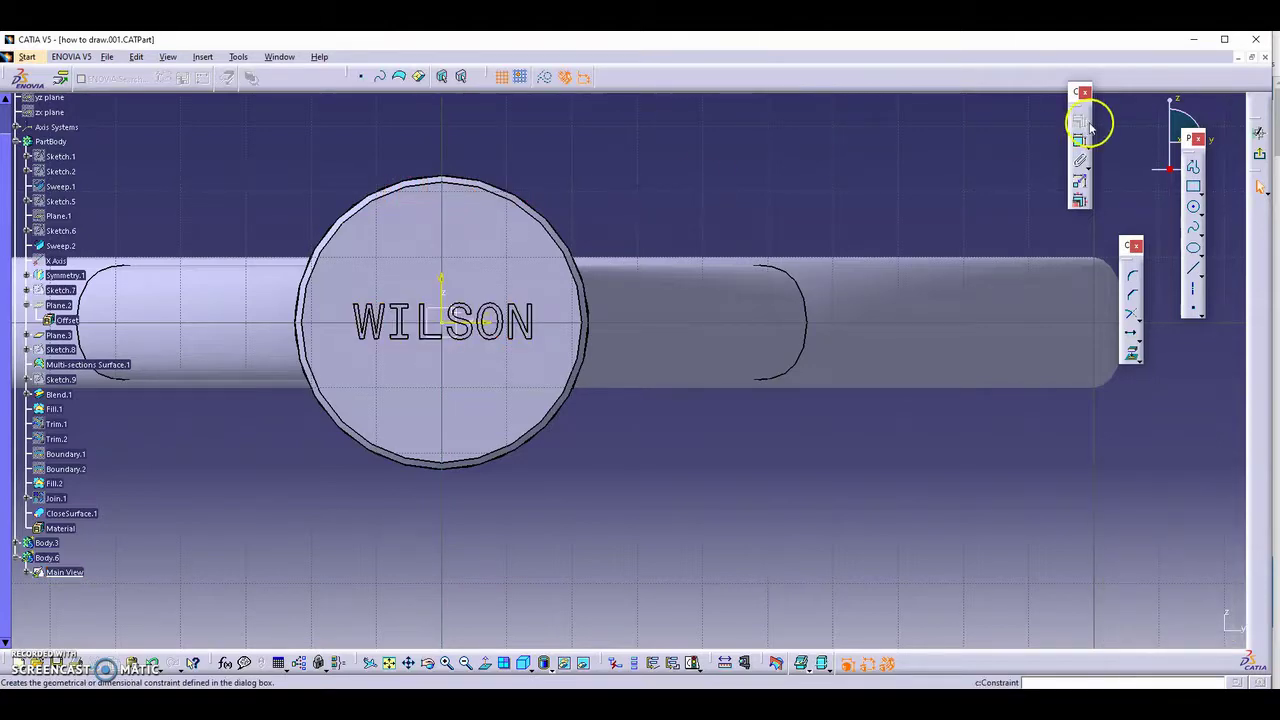
Exit the sketch and turn the view to the WILSON outline on the handle-end face.
{"action": "left_click", "coordinate": [1260, 186]}
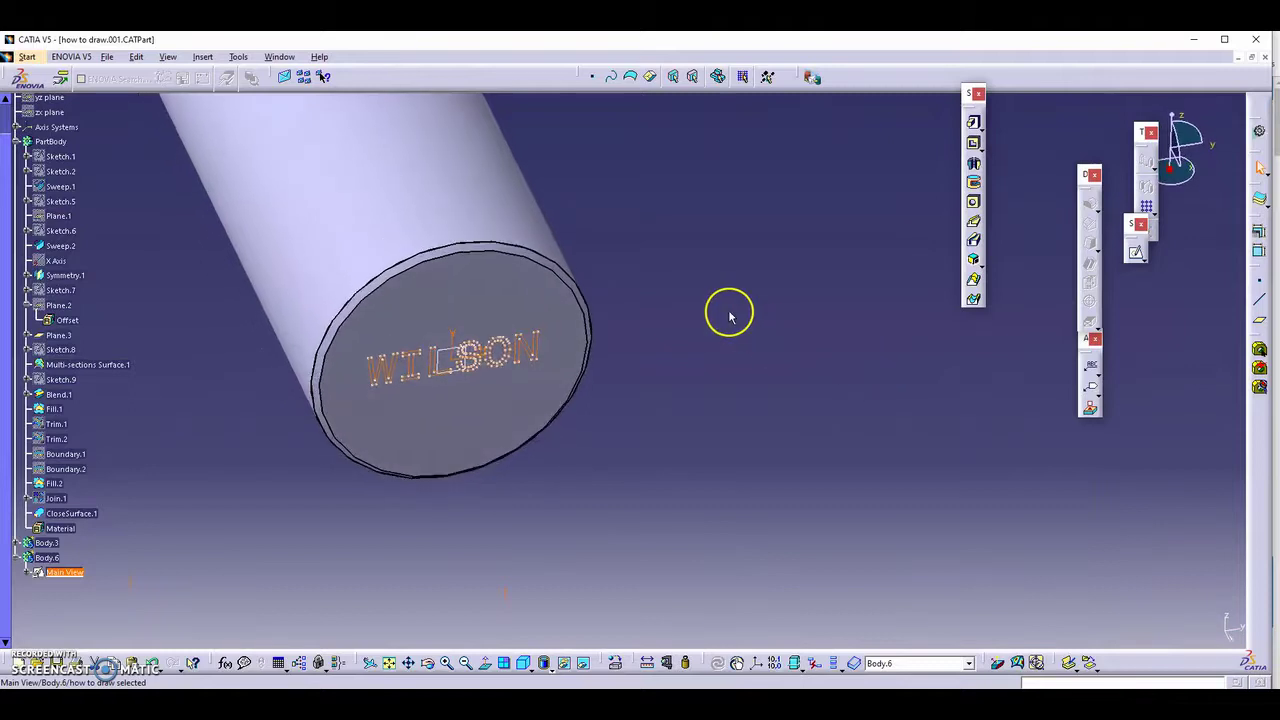
{"action": "mouse_move", "coordinate": [678, 204]}
{"action": "middle_mouse_down"}
{"action": "mouse_move", "coordinate": [616, 249]}
{"action": "mouse_move", "coordinate": [737, 263]}
{"action": "middle_mouse_up"}
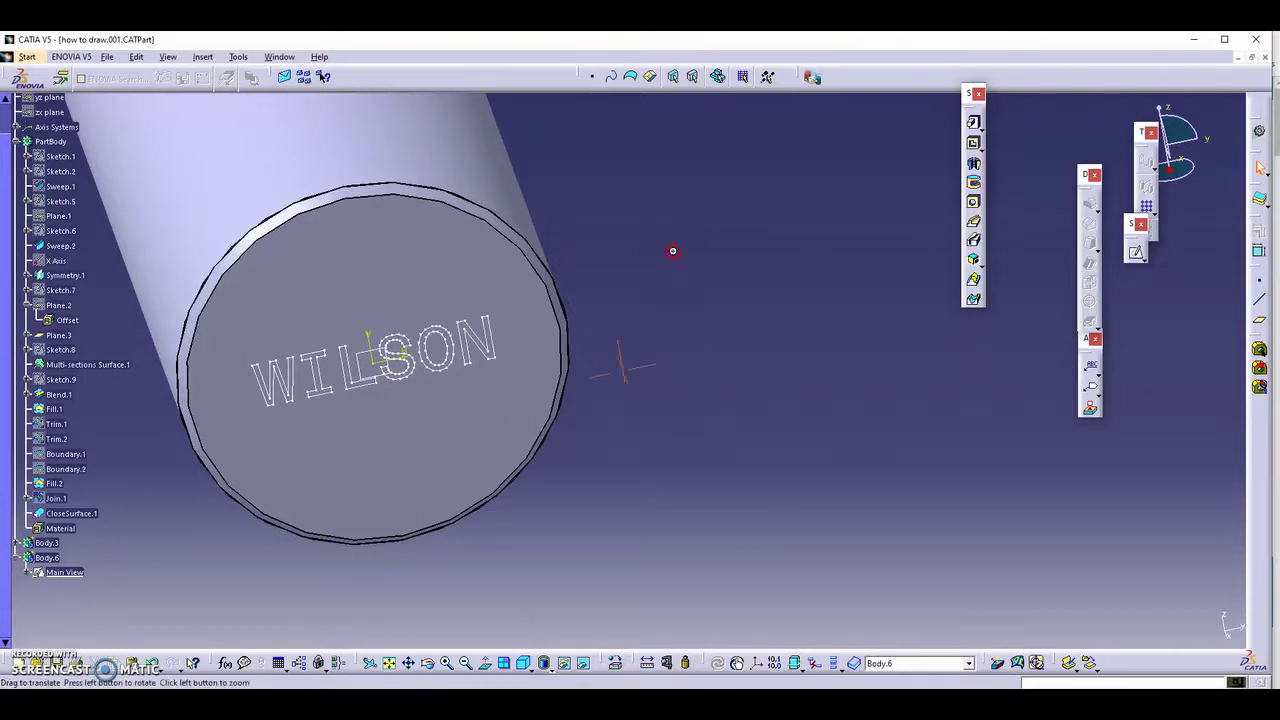
{"action": "mouse_move", "coordinate": [672, 251]}
{"action": "middle_mouse_down"}
{"action": "mouse_move", "coordinate": [791, 403]}
{"action": "mouse_move", "coordinate": [528, 288]}
{"action": "middle_mouse_up"}
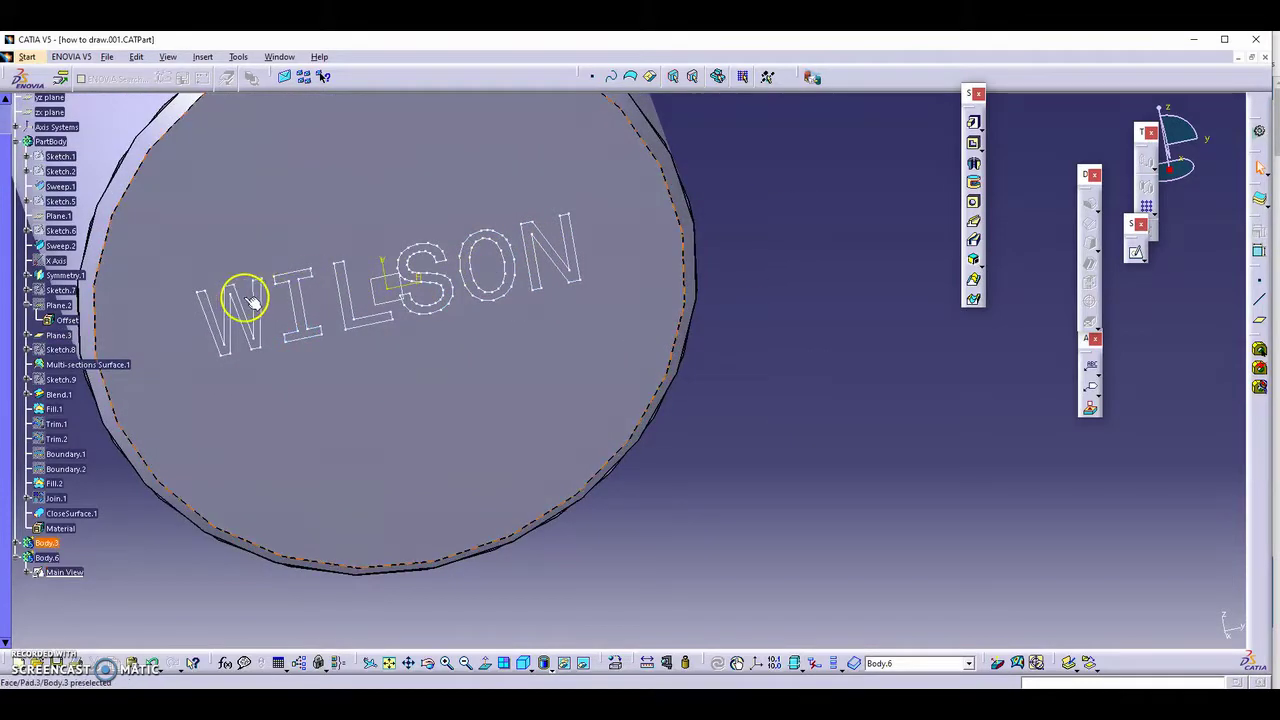
Pad the WILSON sketch 1 mm out from the handle-end face.
{"action": "left_click", "coordinate": [972, 124]}
{"action": "left_click", "coordinate": [573, 241]}
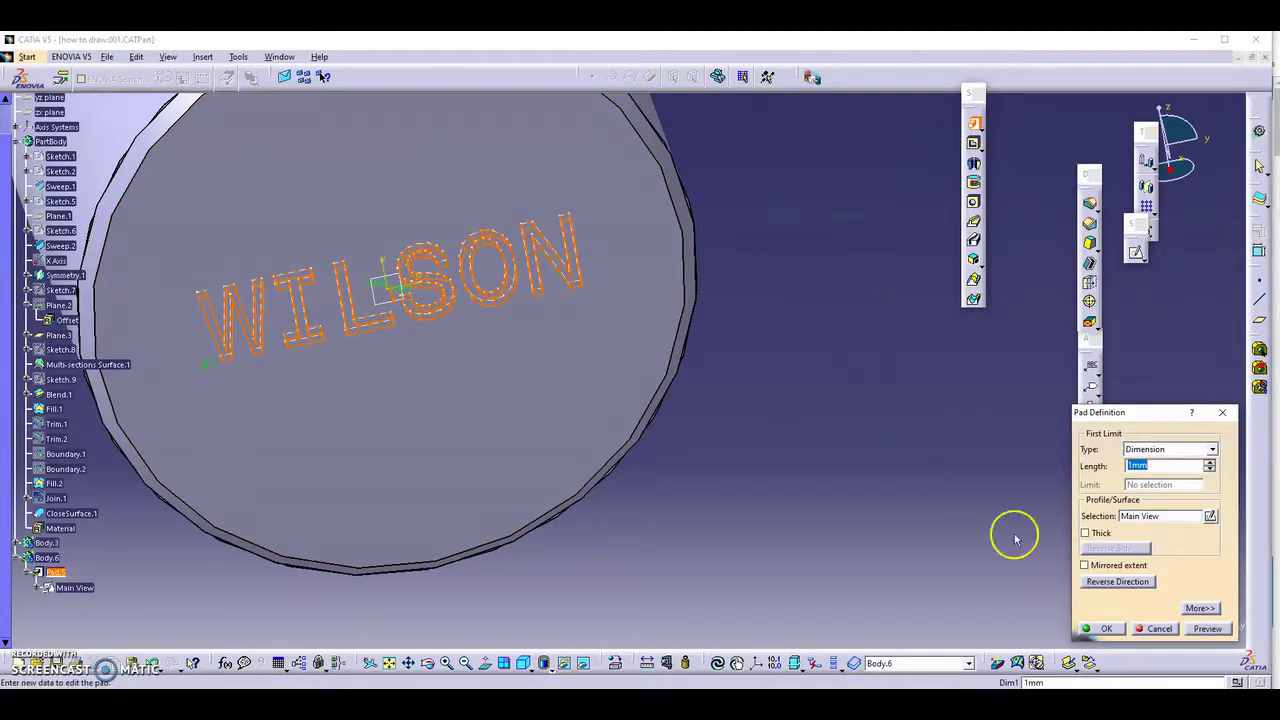
{"action": "left_click", "coordinate": [1108, 627]}
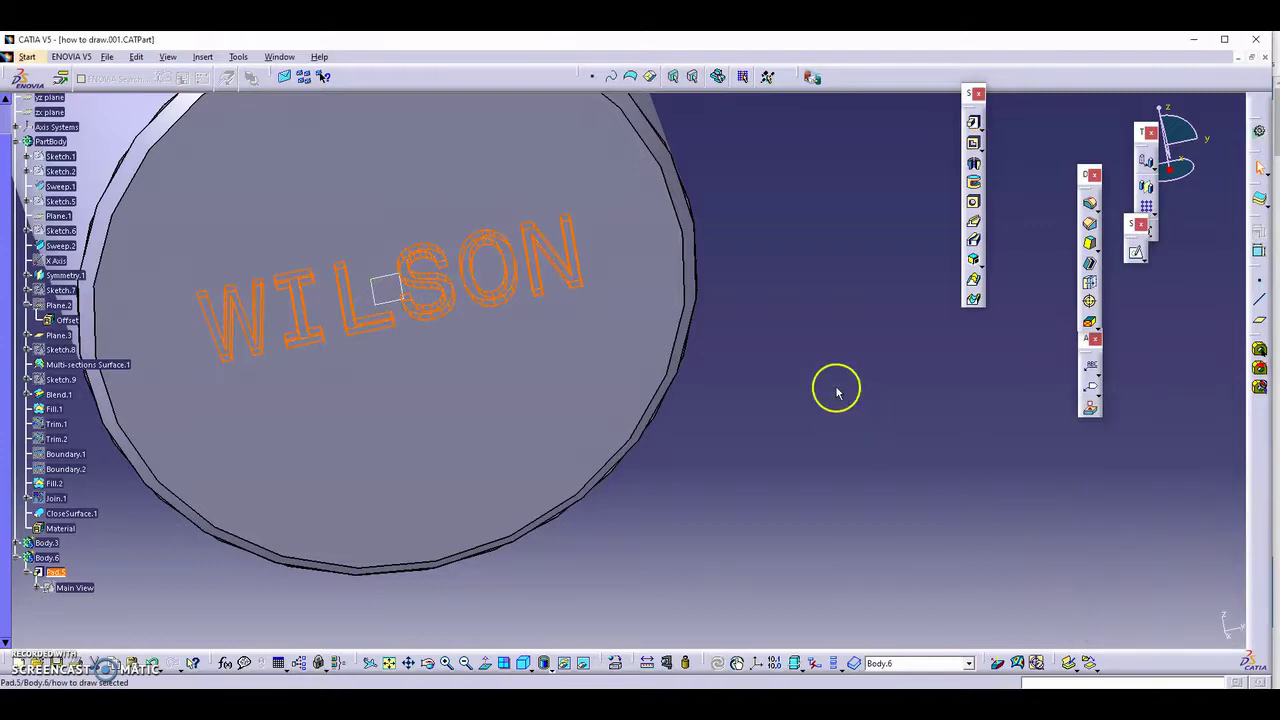
{"action": "mouse_move", "coordinate": [803, 363]}
{"action": "middle_mouse_down"}
{"action": "mouse_move", "coordinate": [649, 381]}
{"action": "mouse_move", "coordinate": [831, 270]}
{"action": "middle_mouse_up"}
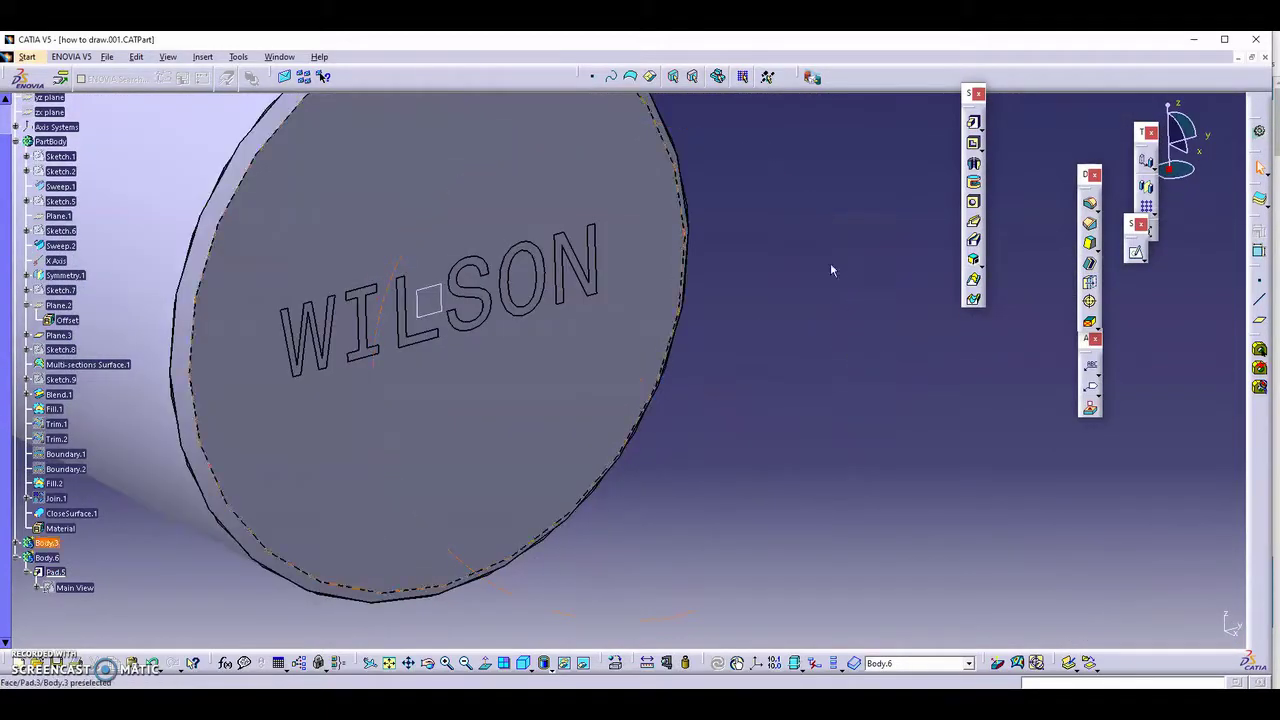
Edit Pad.5 to raise the WILSON letters to a 2 mm length, then inspect them.
{"action": "double_click", "coordinate": [55, 572]}
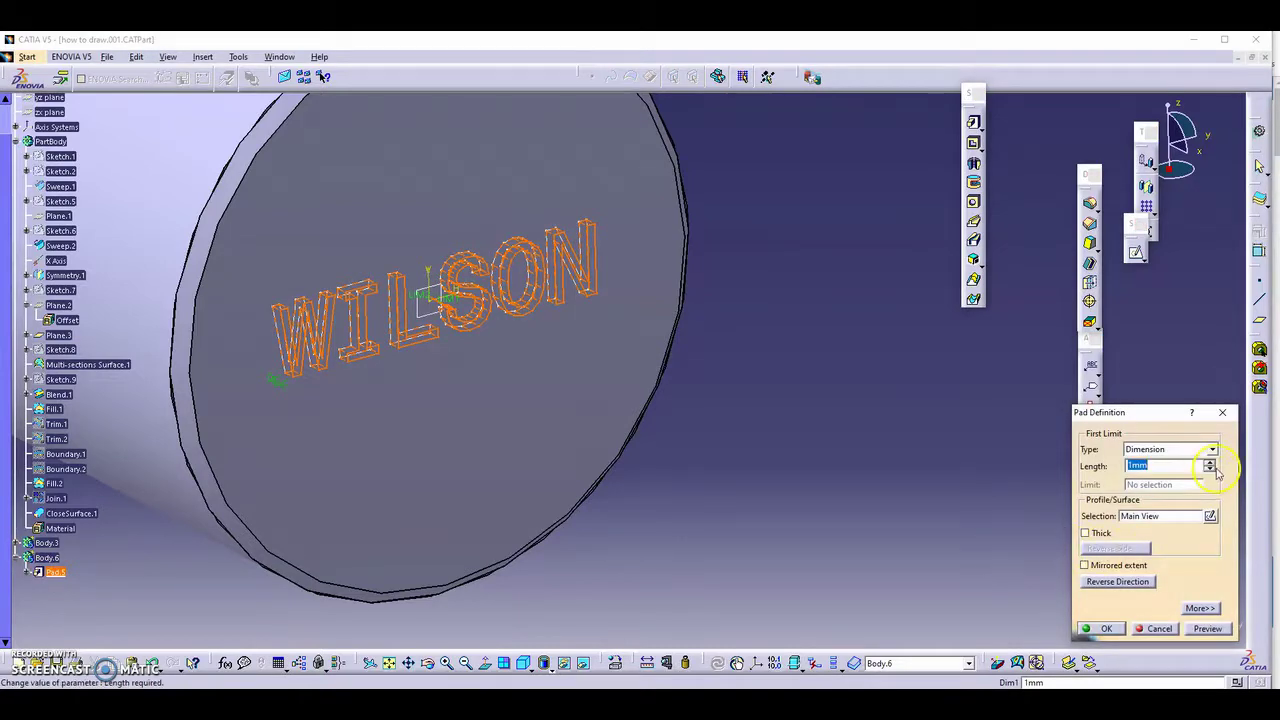
{"action": "left_click", "coordinate": [1211, 463]}
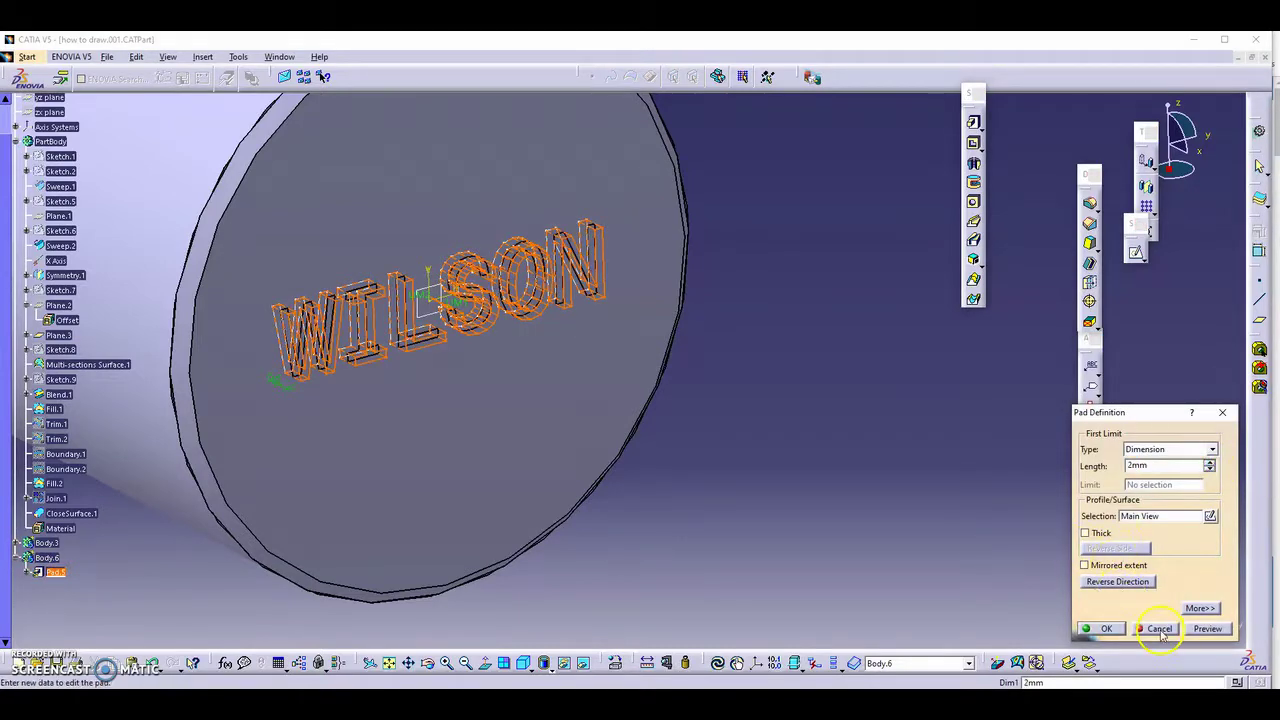
{"action": "left_click", "coordinate": [1119, 631]}
{"action": "mouse_move", "coordinate": [814, 443]}
{"action": "middle_mouse_down"}
{"action": "mouse_move", "coordinate": [827, 457]}
{"action": "mouse_move", "coordinate": [846, 451]}
{"action": "middle_mouse_up"}
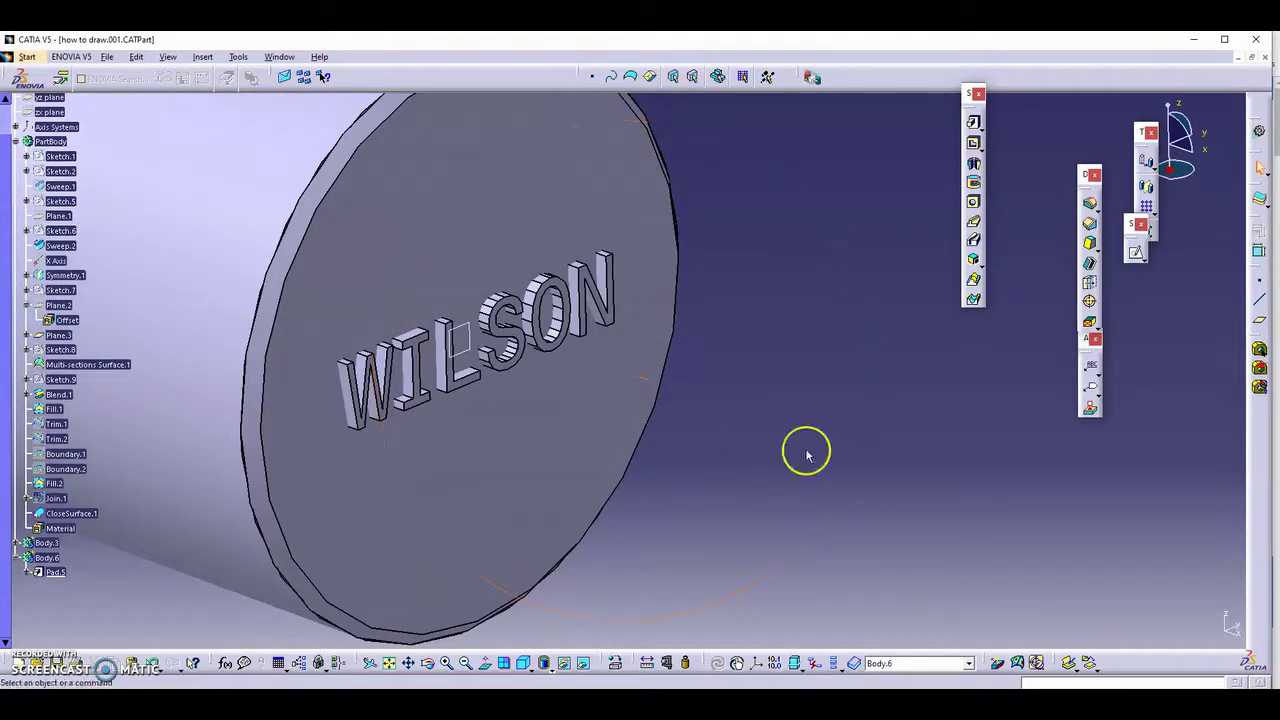
{"action": "middle_click_drag", "start_coordinate": [350, 392], "coordinate": [757, 514]}
{"action": "middle_click_drag", "start_coordinate": [777, 471], "coordinate": [514, 429]}
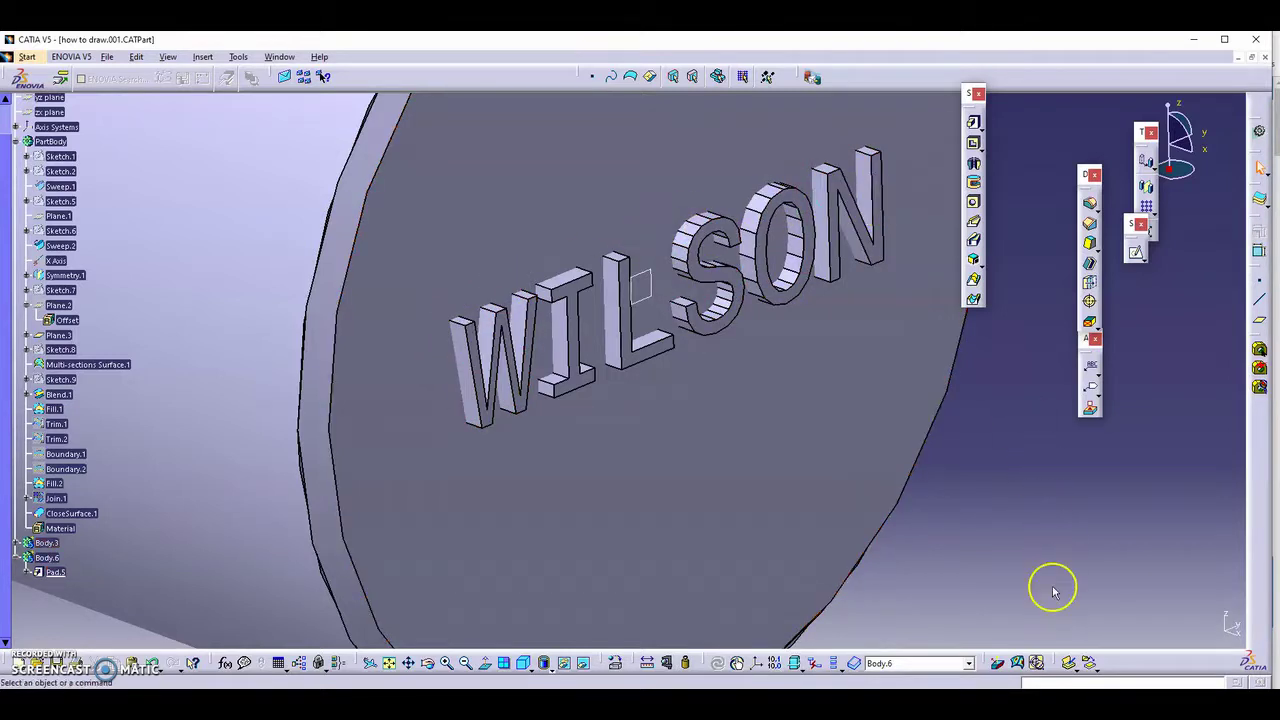
{"action": "left_click", "coordinate": [200, 57]}
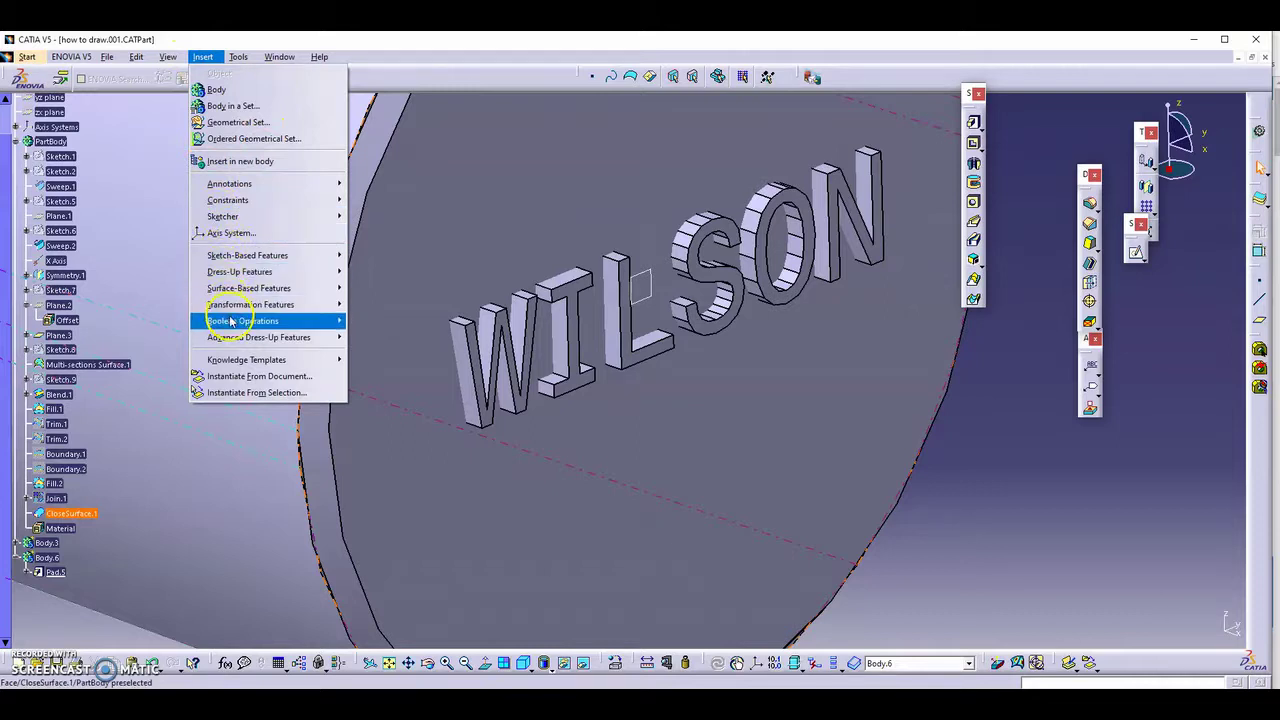
Boolean-add Body.6 into Body.3, previewing the merge before confirming.
{"action": "mouse_move", "coordinate": [243, 321]}
{"action": "left_click", "coordinate": [372, 344]}
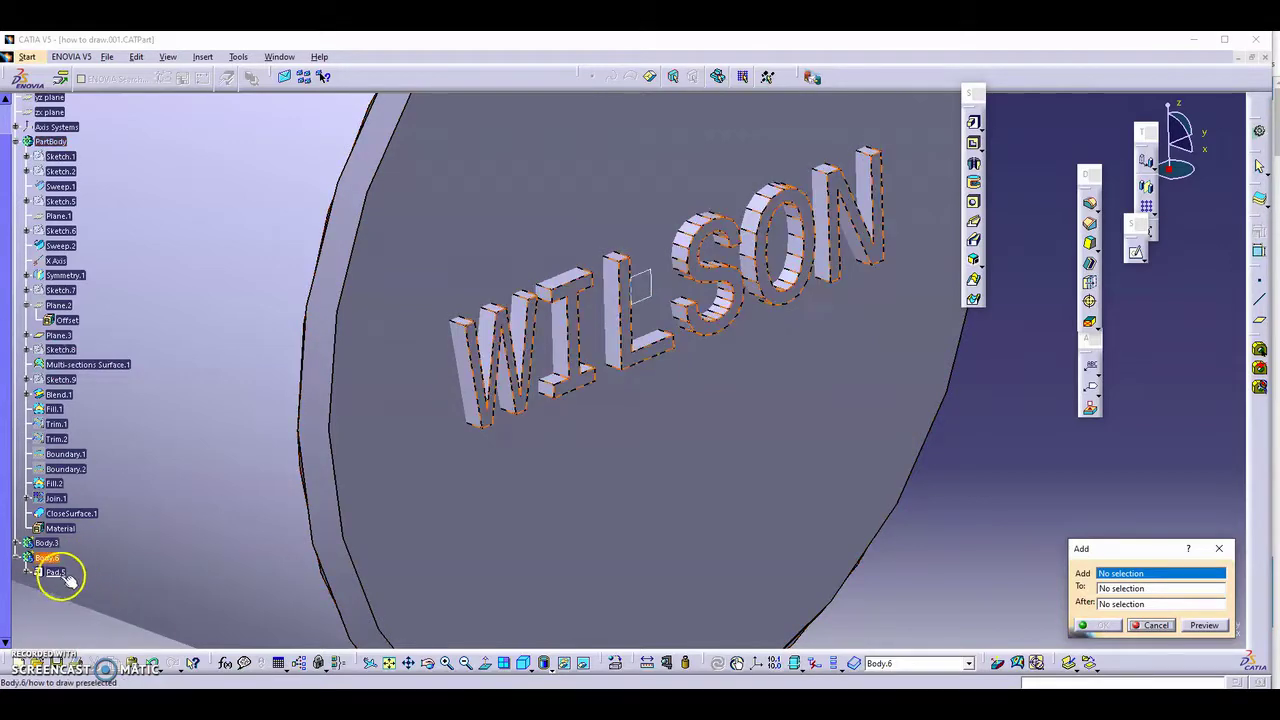
{"action": "left_click", "coordinate": [55, 561]}
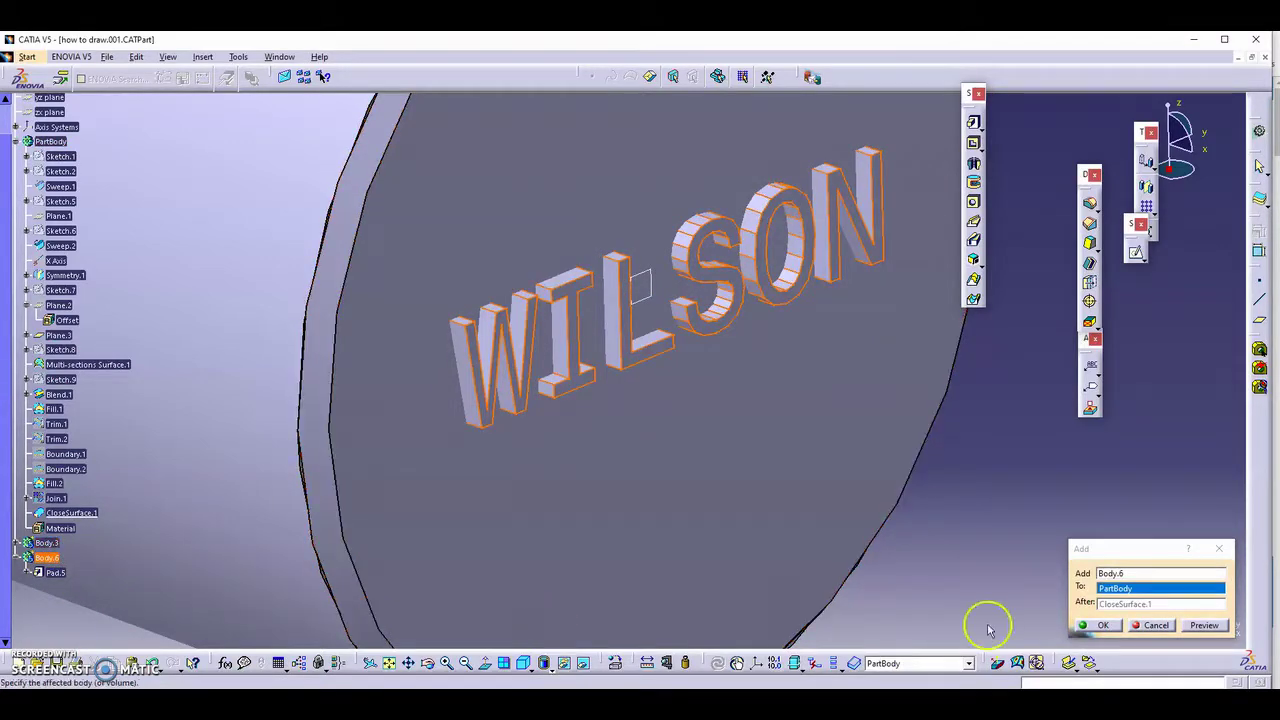
{"action": "left_click", "coordinate": [48, 545]}
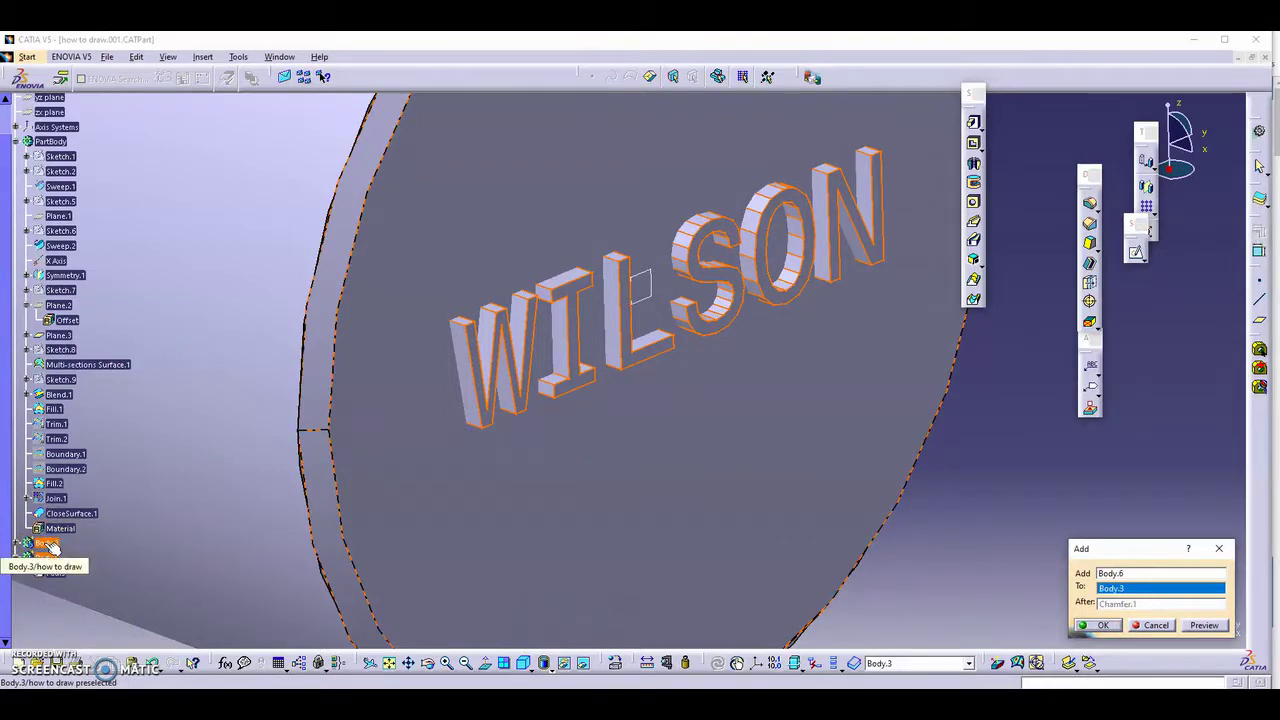
{"action": "left_click", "coordinate": [1203, 626]}
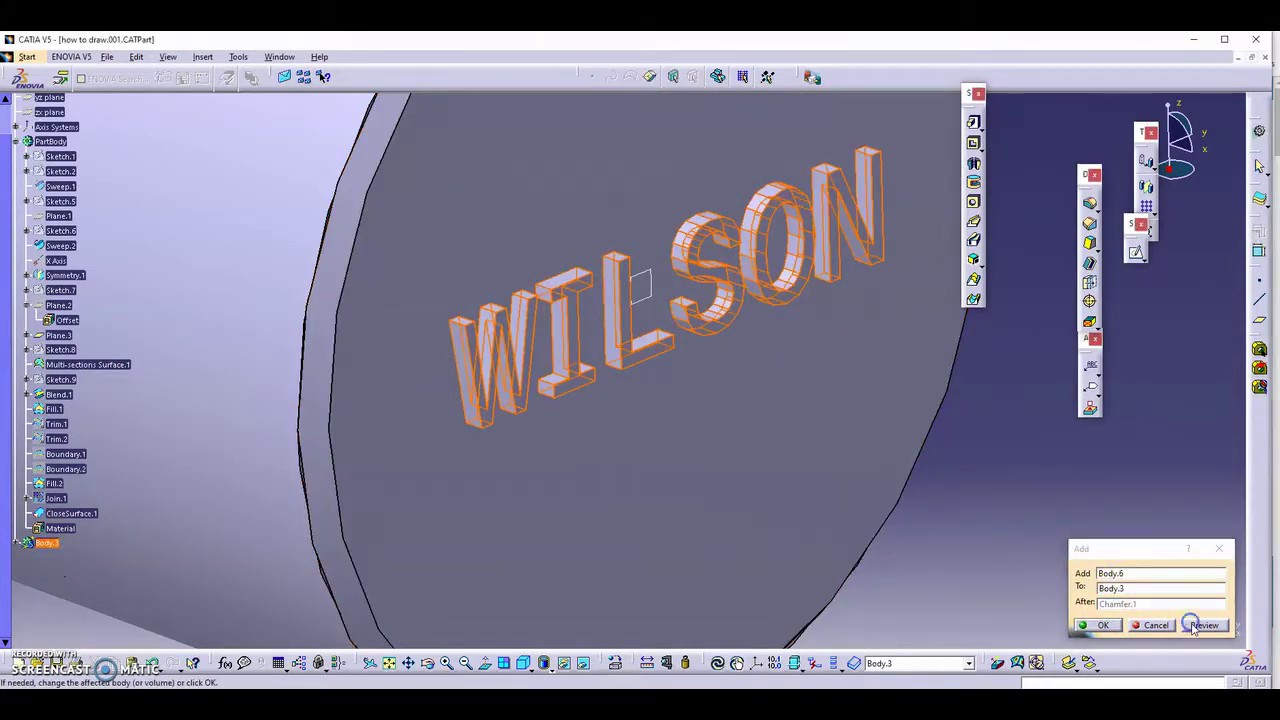
{"action": "left_click", "coordinate": [1105, 628]}
{"action": "middle_click_drag", "start_coordinate": [1022, 503], "coordinate": [1000, 504]}
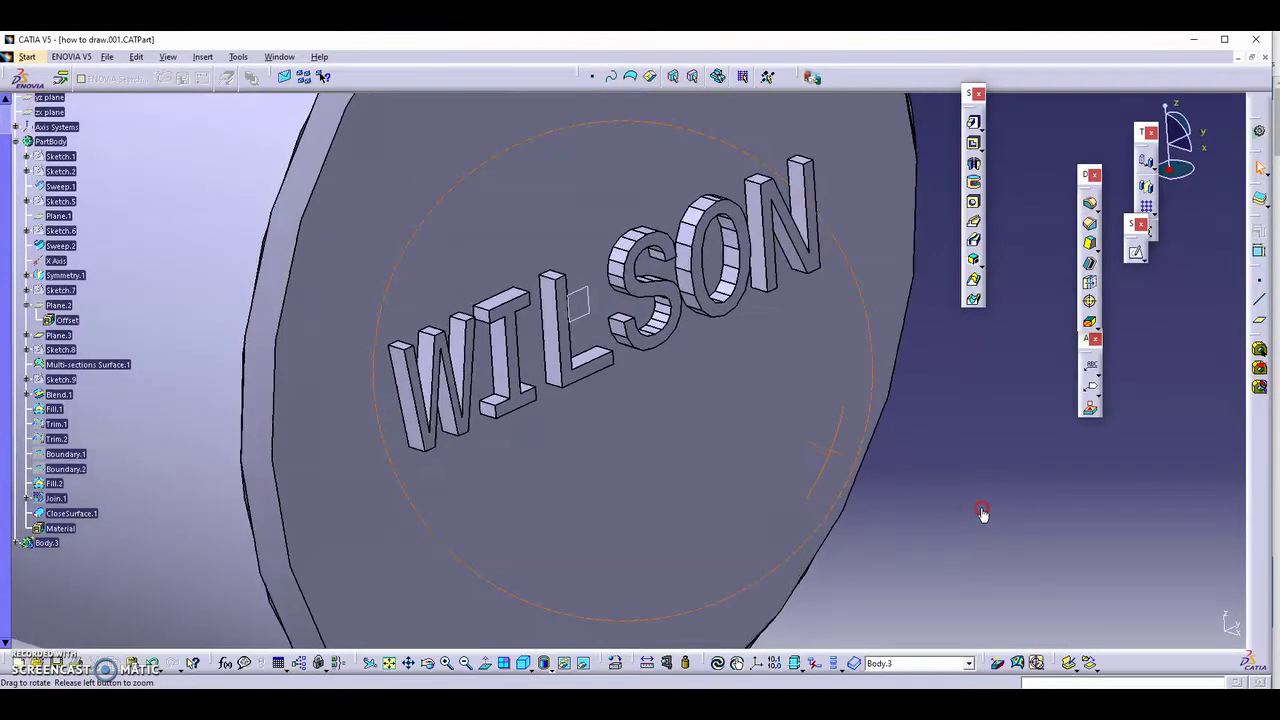
Hide the sketch plane Plane.3 behind the WILSON logo.
{"action": "mouse_move", "coordinate": [974, 414]}
{"action": "middle_mouse_down"}
{"action": "mouse_move", "coordinate": [917, 509]}
{"action": "mouse_move", "coordinate": [926, 411]}
{"action": "mouse_move", "coordinate": [917, 466]}
{"action": "mouse_move", "coordinate": [823, 423]}
{"action": "mouse_move", "coordinate": [920, 417]}
{"action": "middle_mouse_up"}
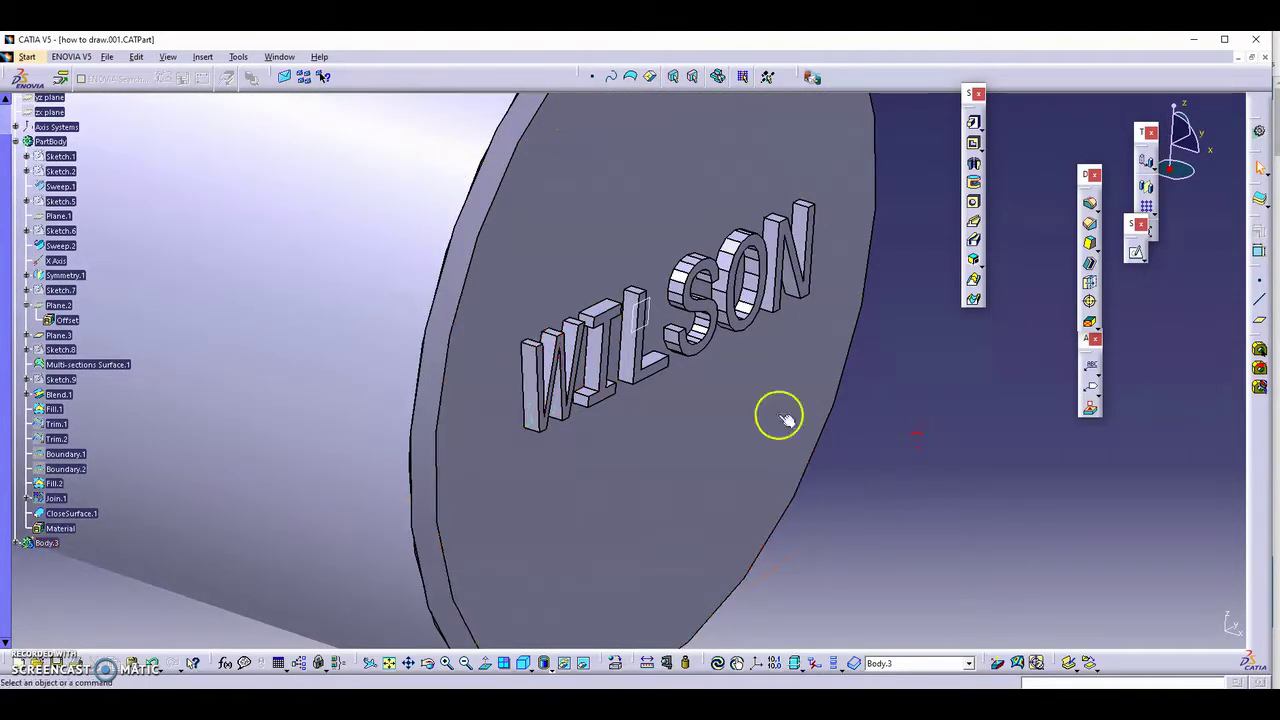
{"action": "mouse_move", "coordinate": [896, 302]}
{"action": "middle_mouse_down"}
{"action": "mouse_move", "coordinate": [908, 434]}
{"action": "mouse_move", "coordinate": [748, 463]}
{"action": "mouse_move", "coordinate": [694, 380]}
{"action": "mouse_move", "coordinate": [703, 412]}
{"action": "mouse_move", "coordinate": [734, 443]}
{"action": "mouse_move", "coordinate": [806, 249]}
{"action": "mouse_move", "coordinate": [794, 387]}
{"action": "mouse_move", "coordinate": [843, 354]}
{"action": "mouse_move", "coordinate": [749, 434]}
{"action": "middle_mouse_up"}
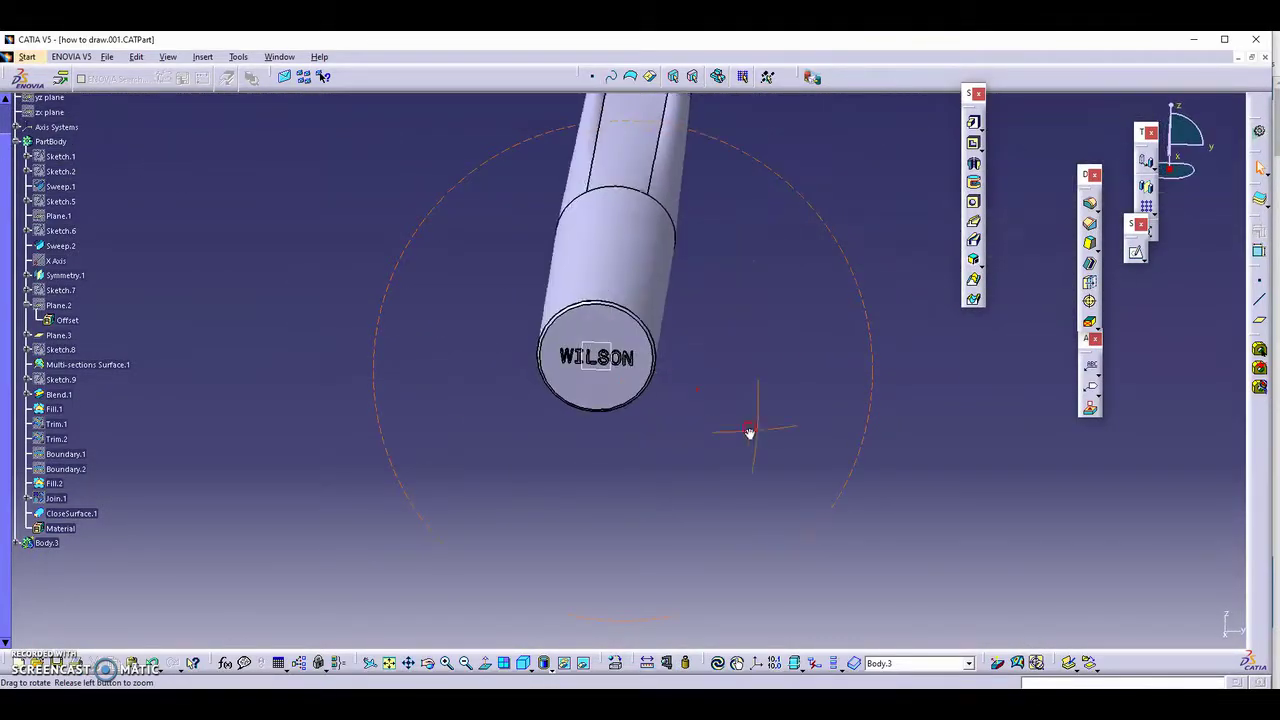
{"action": "right_click", "coordinate": [607, 346]}
{"action": "left_click", "coordinate": [735, 313]}
{"action": "left_click", "coordinate": [608, 338]}
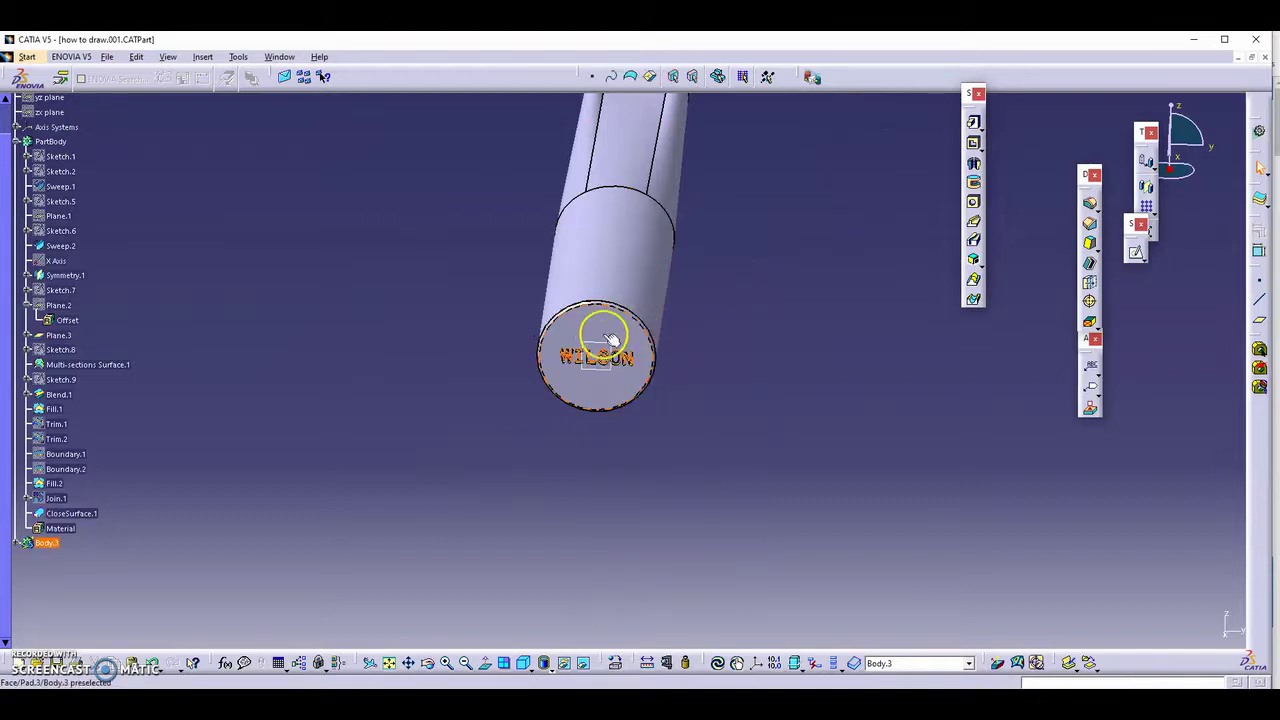
{"action": "right_click", "coordinate": [601, 344]}
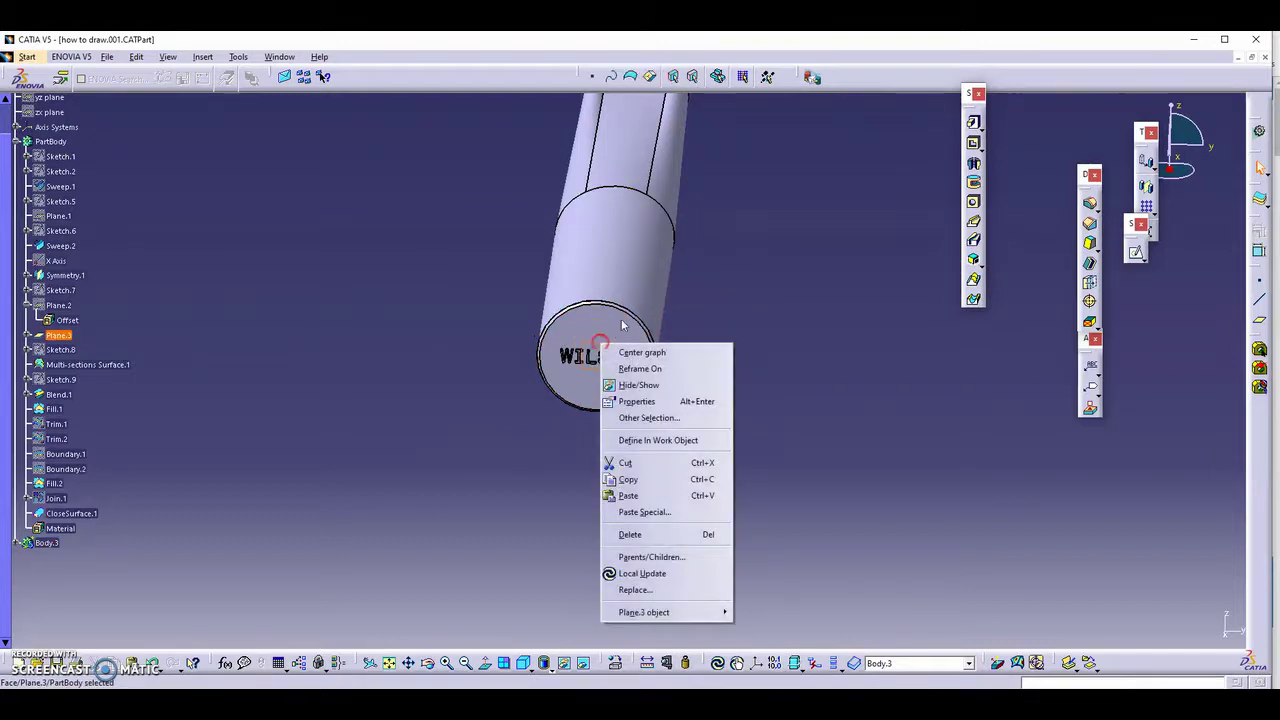
{"action": "left_click", "coordinate": [636, 385]}
Hide the absolute axis system and zoom out to the whole racket.
{"action": "mouse_move", "coordinate": [714, 286]}
{"action": "middle_mouse_down"}
{"action": "mouse_move", "coordinate": [686, 466]}
{"action": "mouse_move", "coordinate": [682, 645]}
{"action": "middle_mouse_up"}
{"action": "left_click", "coordinate": [600, 155]}
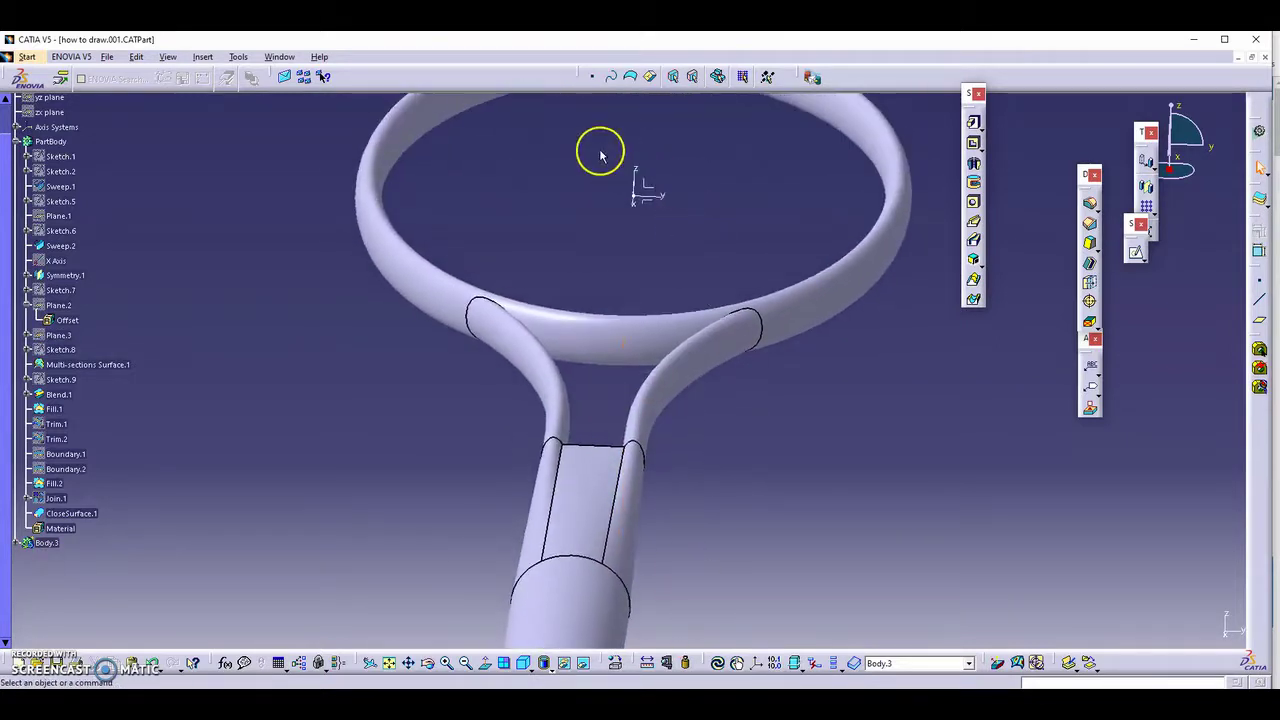
{"action": "right_click", "coordinate": [660, 200]}
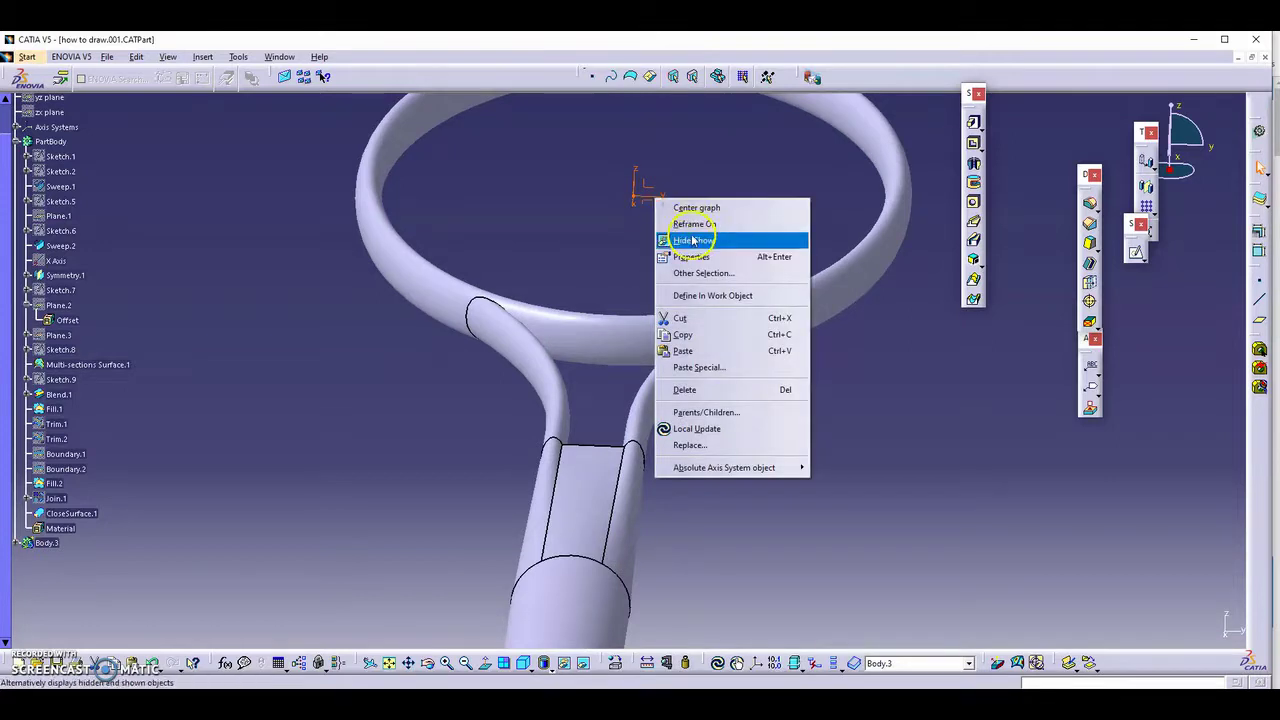
{"action": "left_click", "coordinate": [695, 240]}
{"action": "mouse_move", "coordinate": [836, 273]}
{"action": "middle_mouse_down"}
{"action": "mouse_move", "coordinate": [895, 349]}
{"action": "mouse_move", "coordinate": [857, 383]}
{"action": "mouse_move", "coordinate": [749, 323]}
{"action": "mouse_move", "coordinate": [766, 306]}
{"action": "middle_mouse_up"}
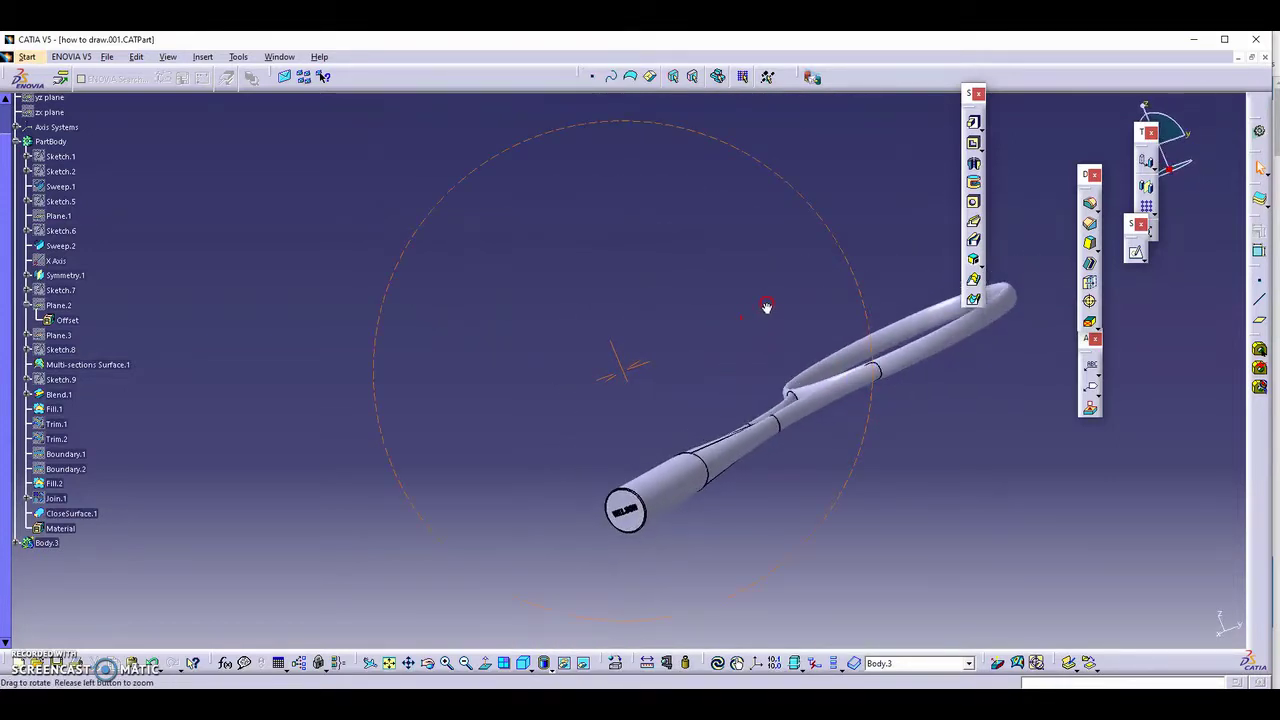
Update all, try Shading with Material, and zoom in on the WILSON end cap.
{"action": "left_click", "coordinate": [718, 666]}
{"action": "left_click", "coordinate": [549, 668]}
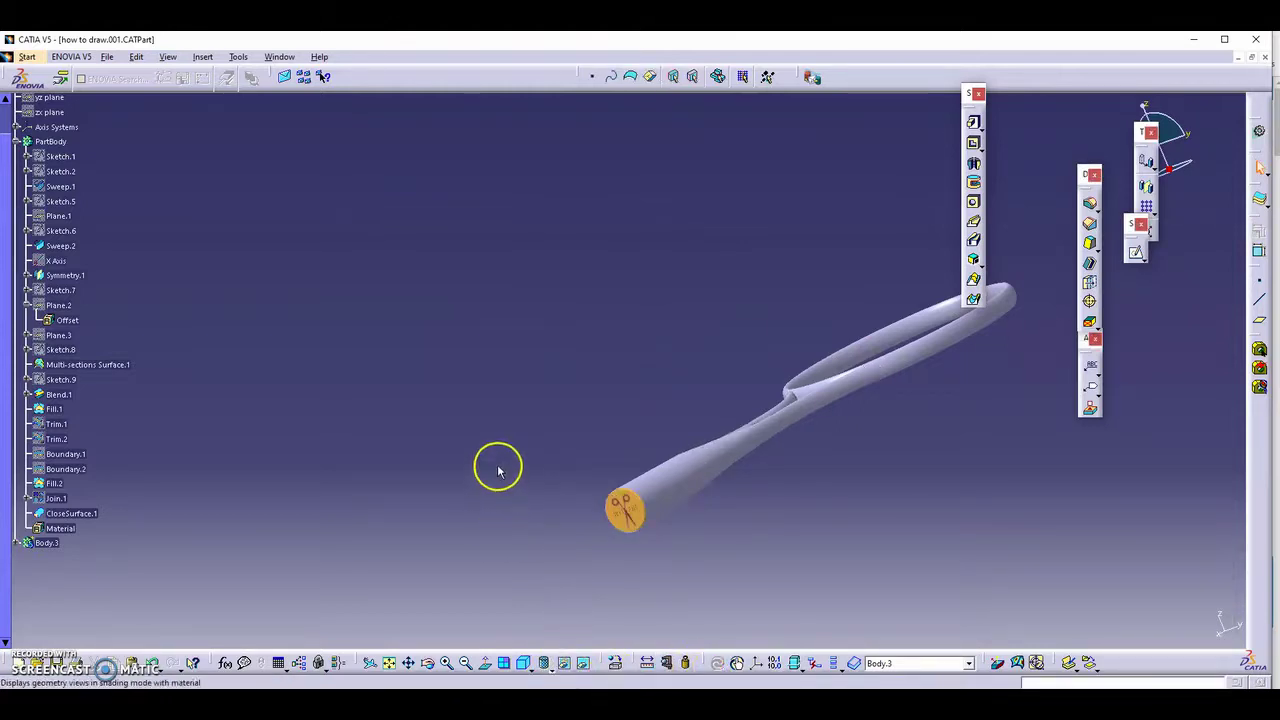
{"action": "mouse_move", "coordinate": [497, 463]}
{"action": "middle_mouse_down"}
{"action": "mouse_move", "coordinate": [520, 489]}
{"action": "mouse_move", "coordinate": [677, 510]}
{"action": "mouse_move", "coordinate": [666, 527]}
{"action": "mouse_move", "coordinate": [589, 494]}
{"action": "middle_mouse_up"}
{"action": "mouse_move", "coordinate": [511, 506]}
{"action": "middle_mouse_down", "text": "ctrl"}
{"action": "mouse_move", "coordinate": [494, 449]}
{"action": "mouse_move", "coordinate": [491, 323]}
{"action": "mouse_move", "coordinate": [583, 314]}
{"action": "middle_mouse_up", "text": "ctrl"}
{"action": "middle_click_drag", "start_coordinate": [832, 408], "coordinate": [729, 240]}
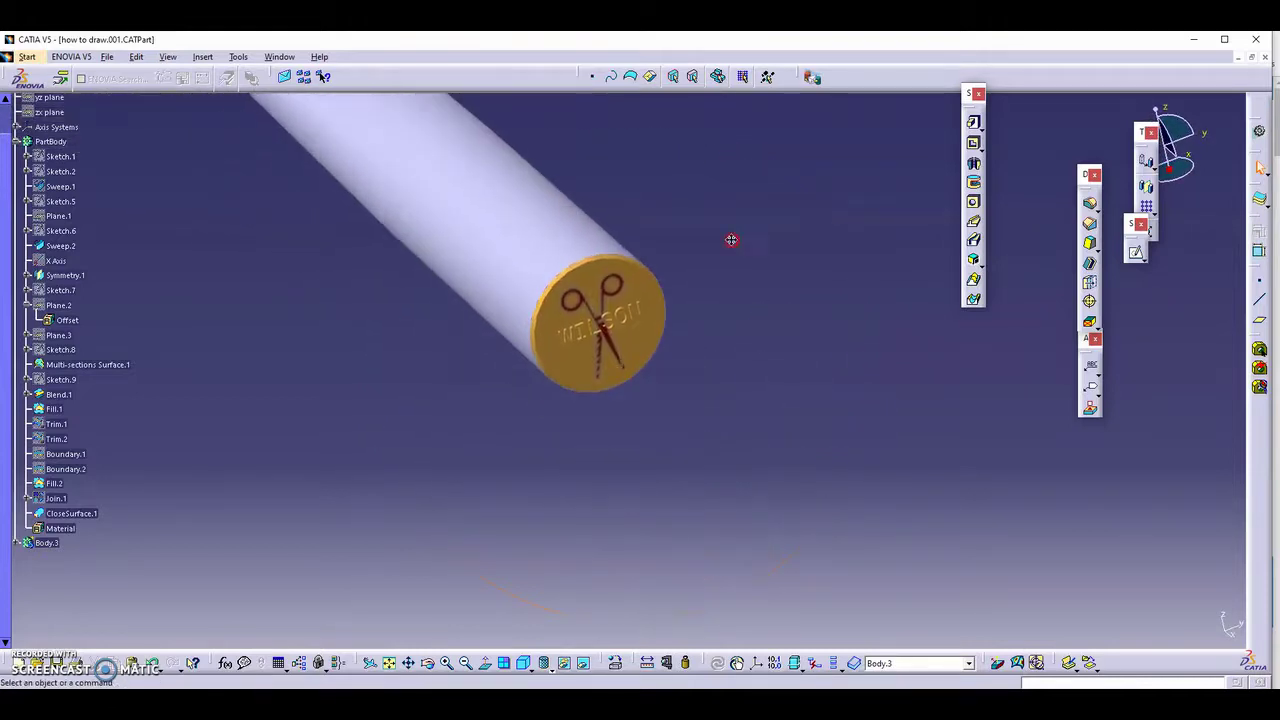
{"action": "mouse_move", "coordinate": [743, 414]}
{"action": "middle_mouse_down", "text": "ctrl"}
{"action": "mouse_move", "coordinate": [780, 303]}
{"action": "mouse_move", "coordinate": [774, 457]}
{"action": "mouse_move", "coordinate": [649, 214]}
{"action": "mouse_move", "coordinate": [688, 323]}
{"action": "middle_mouse_up", "text": "ctrl"}
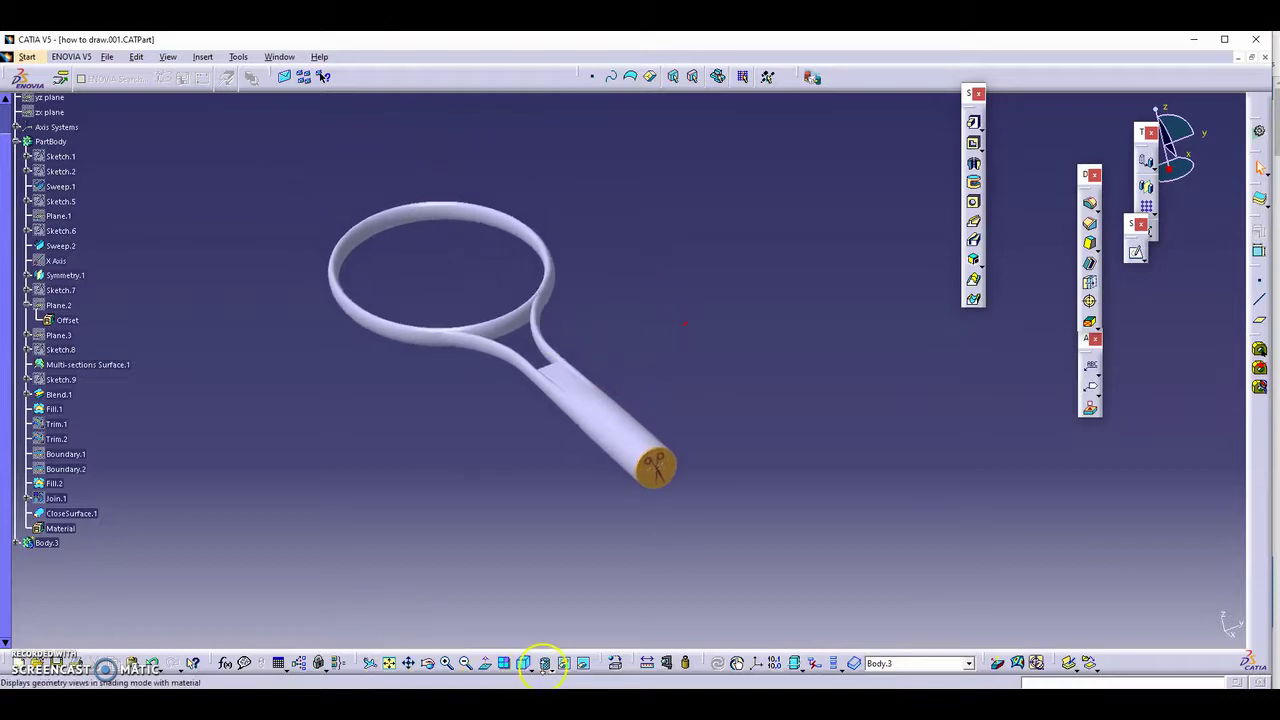
Switch to Shading with Edges and orbit to view the whole racket head.
{"action": "left_click", "coordinate": [545, 665]}
{"action": "left_click", "coordinate": [559, 606]}
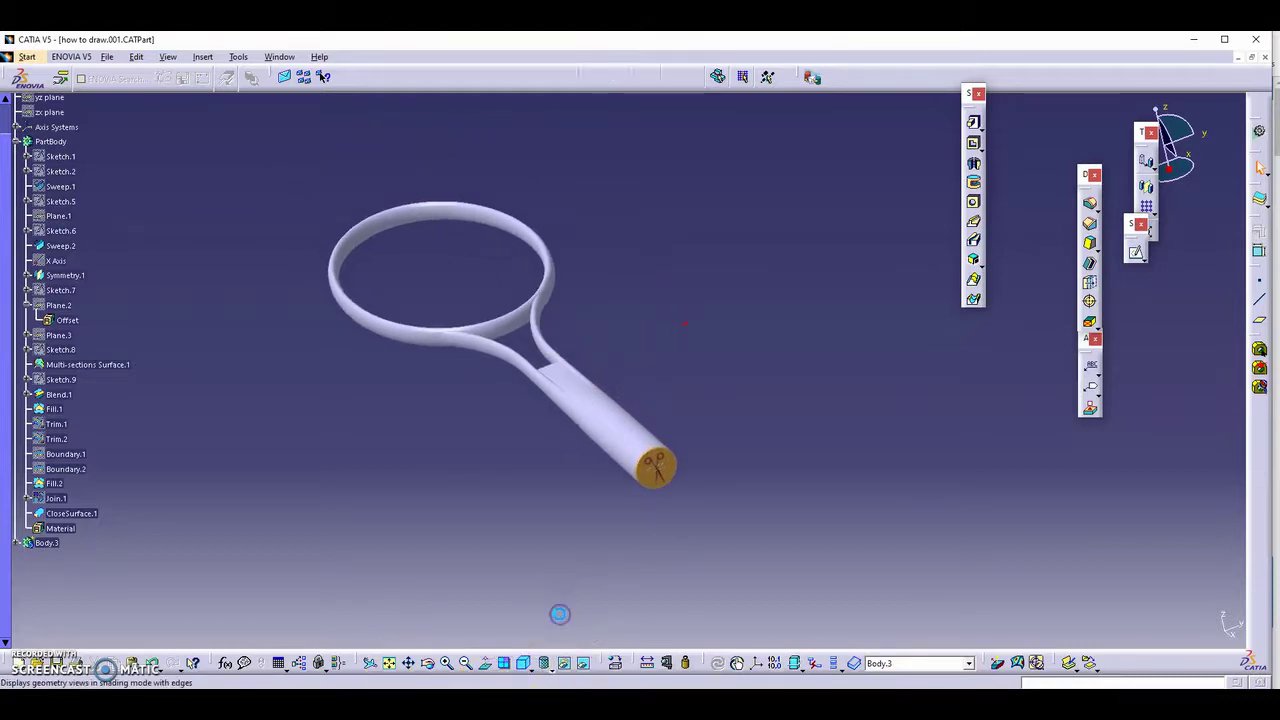
{"action": "mouse_move", "coordinate": [543, 542]}
{"action": "middle_mouse_down"}
{"action": "mouse_move", "coordinate": [543, 563]}
{"action": "mouse_move", "coordinate": [505, 512]}
{"action": "middle_mouse_up"}
{"action": "mouse_move", "coordinate": [614, 500]}
{"action": "middle_mouse_down"}
{"action": "mouse_move", "coordinate": [746, 466]}
{"action": "mouse_move", "coordinate": [566, 543]}
{"action": "mouse_move", "coordinate": [716, 565]}
{"action": "mouse_move", "coordinate": [768, 543]}
{"action": "middle_mouse_up"}
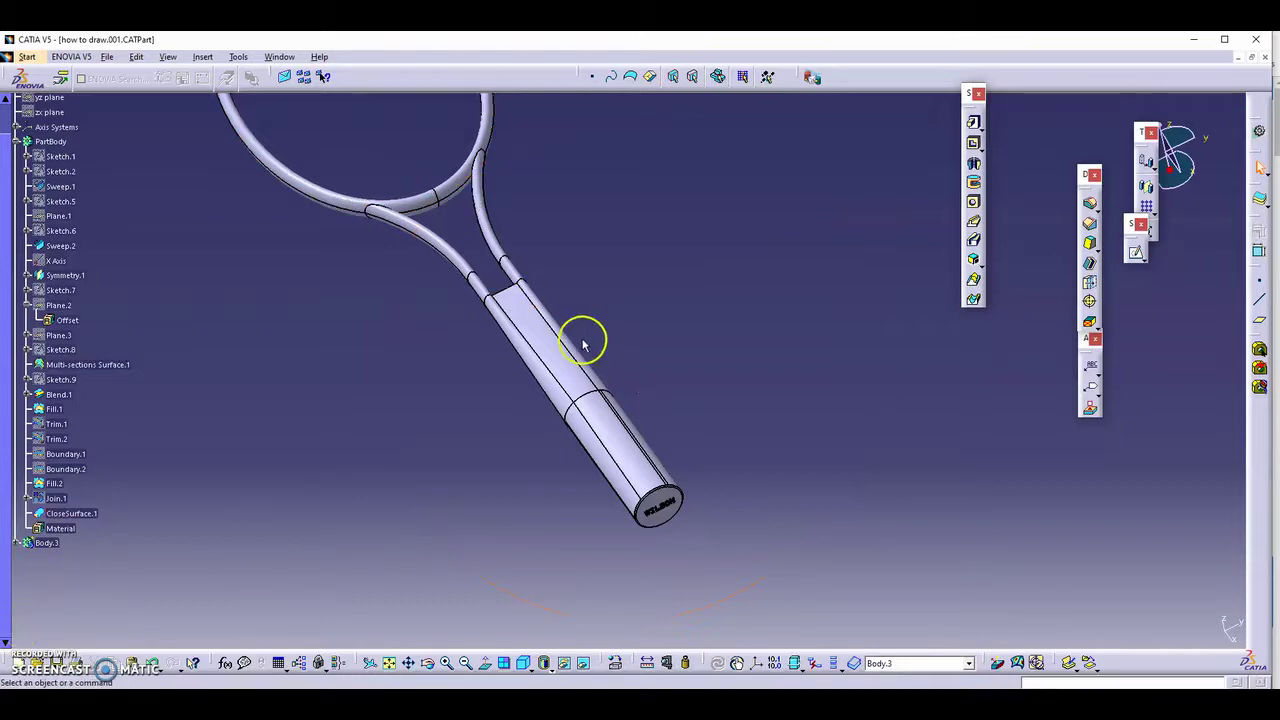
{"action": "middle_click_drag", "start_coordinate": [434, 286], "coordinate": [403, 417]}
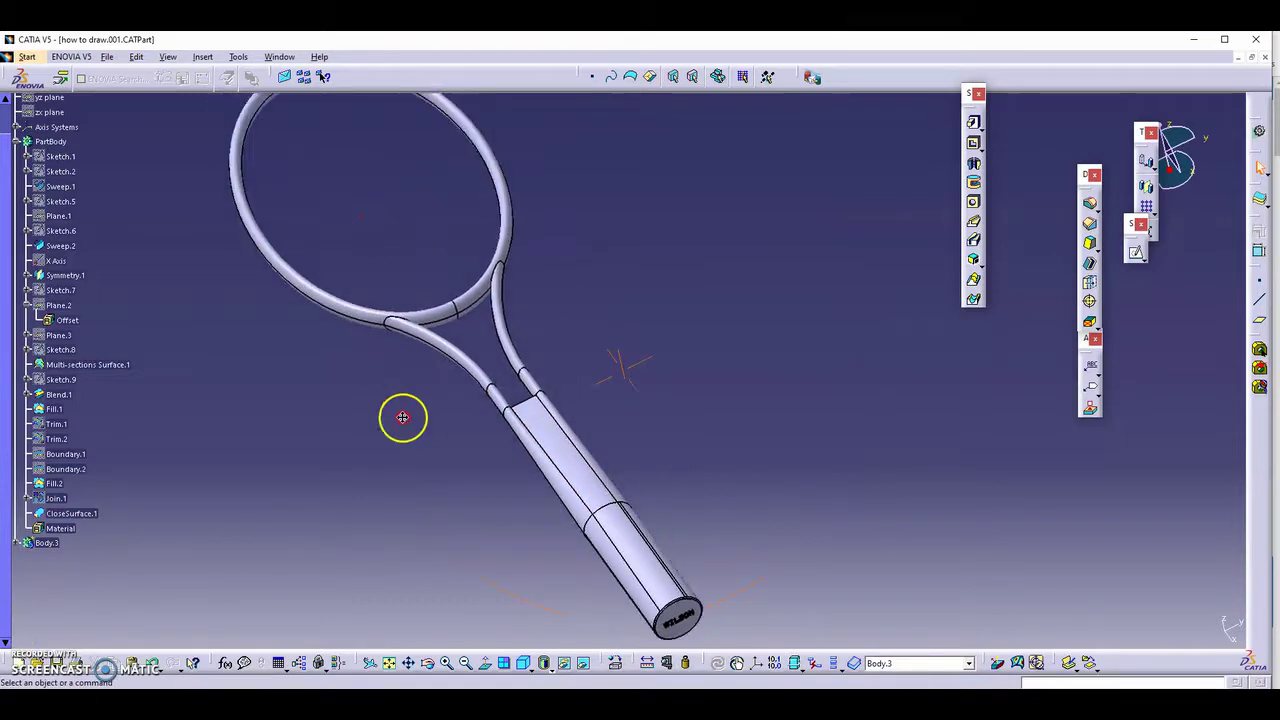
Set the racket frame's fill colour to golden tan in its graphic properties.
{"action": "right_click", "coordinate": [258, 233]}
{"action": "left_click", "coordinate": [290, 288]}
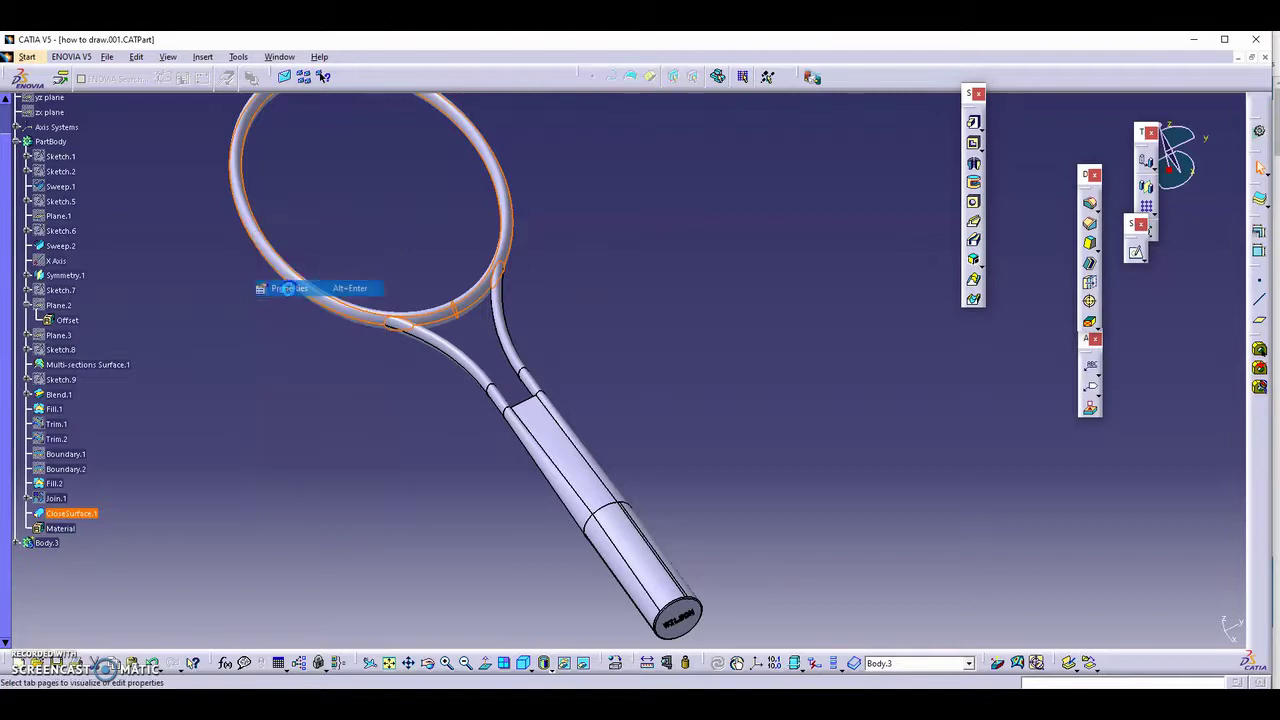
{"action": "left_click", "coordinate": [313, 212]}
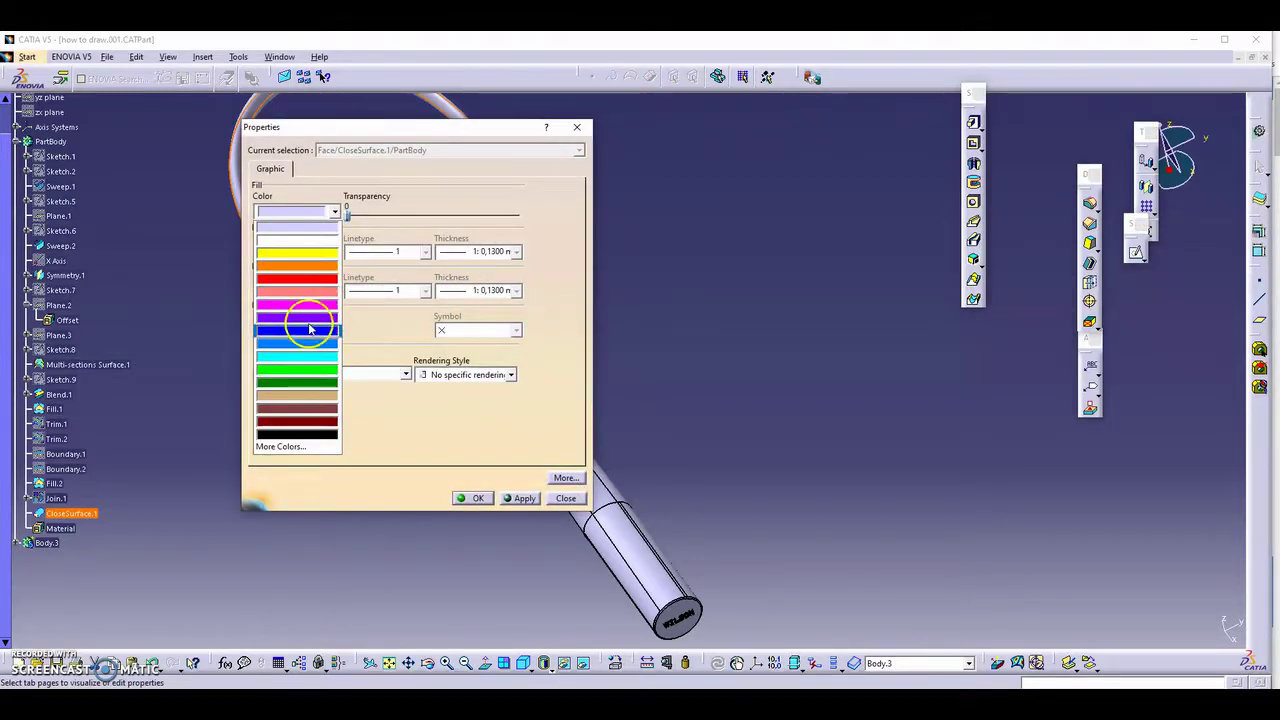
{"action": "left_click", "coordinate": [310, 397]}
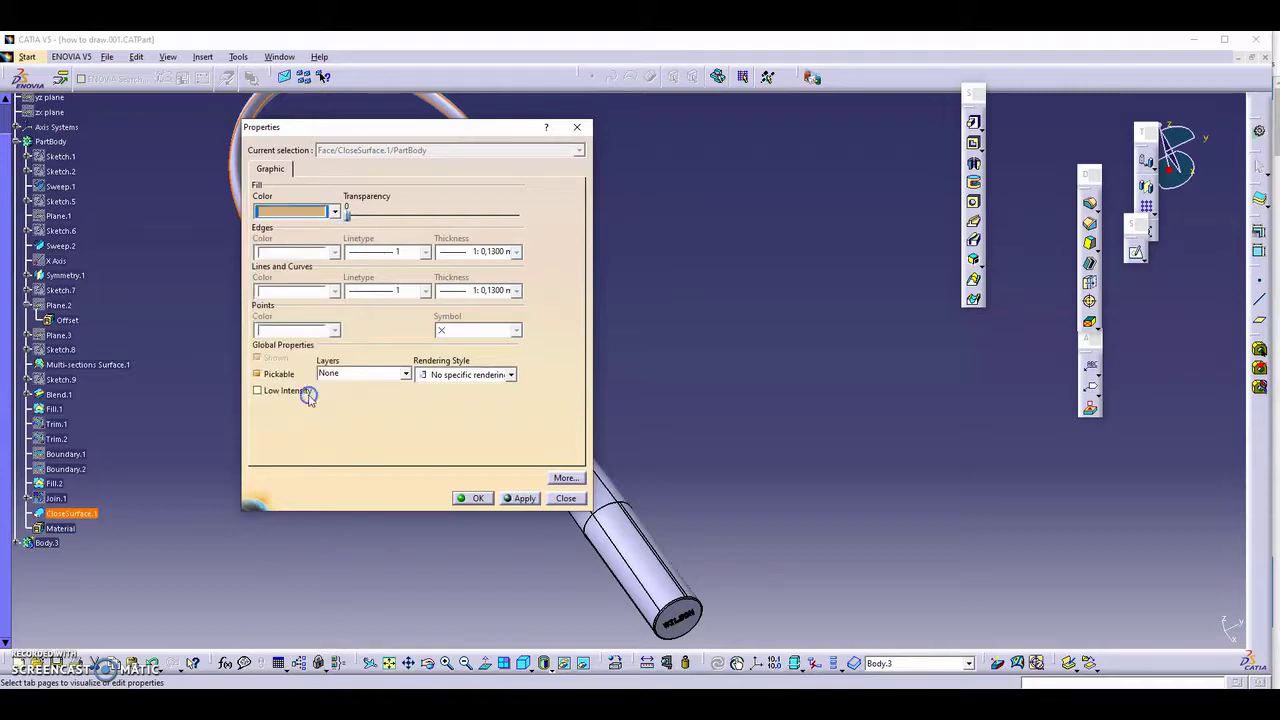
{"action": "left_click", "coordinate": [470, 497]}
{"action": "mouse_move", "coordinate": [620, 363]}
{"action": "middle_mouse_down"}
{"action": "mouse_move", "coordinate": [549, 372]}
{"action": "mouse_move", "coordinate": [556, 400]}
{"action": "middle_mouse_up"}
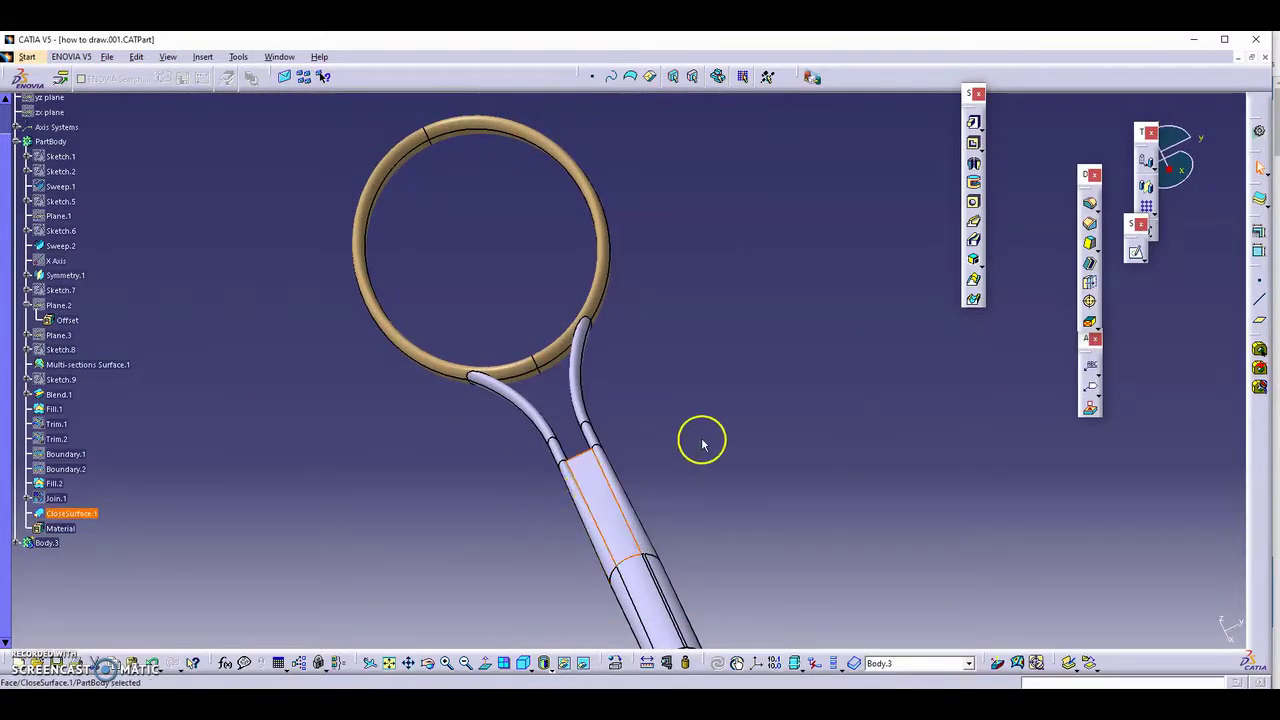
{"action": "mouse_move", "coordinate": [702, 443]}
{"action": "middle_mouse_down"}
{"action": "mouse_move", "coordinate": [606, 396]}
{"action": "mouse_move", "coordinate": [497, 426]}
{"action": "mouse_move", "coordinate": [329, 394]}
{"action": "mouse_move", "coordinate": [542, 481]}
{"action": "mouse_move", "coordinate": [694, 477]}
{"action": "mouse_move", "coordinate": [766, 437]}
{"action": "middle_mouse_up"}
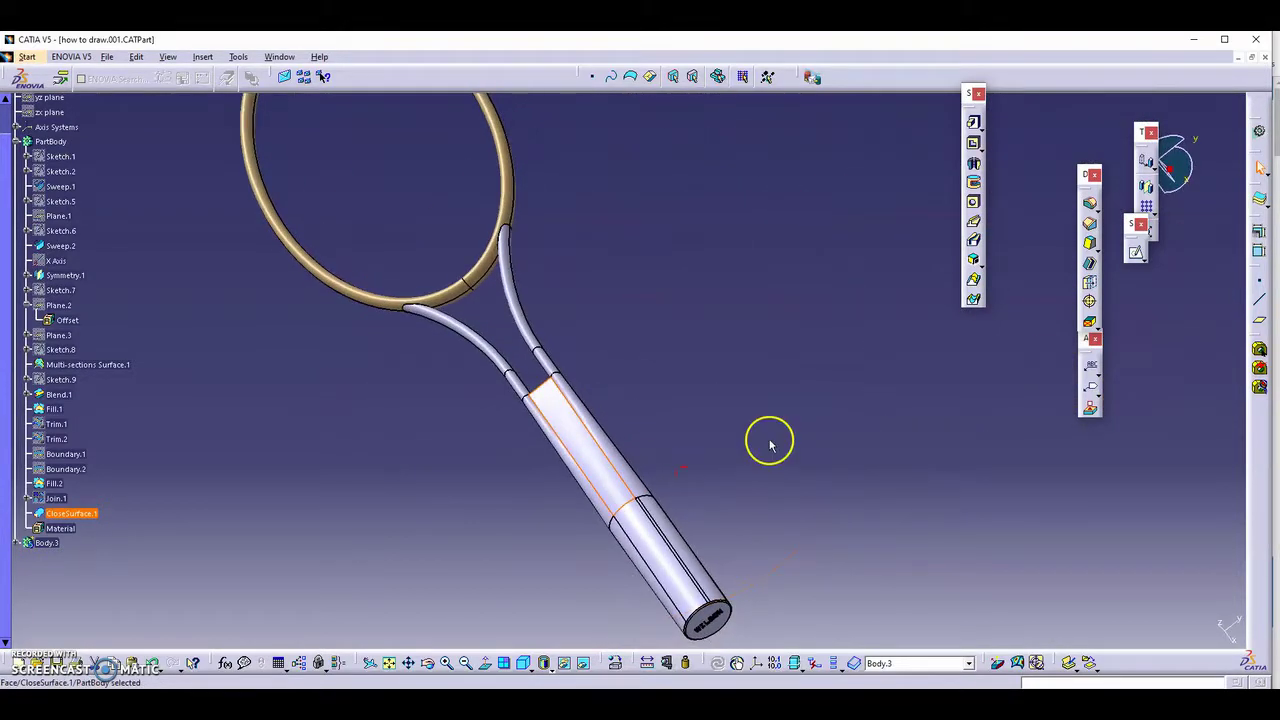
Set the handle grip's fill colour to dark red in its graphic properties.
{"action": "left_click", "coordinate": [667, 548]}
{"action": "right_click", "coordinate": [665, 550]}
{"action": "left_click", "coordinate": [688, 326]}
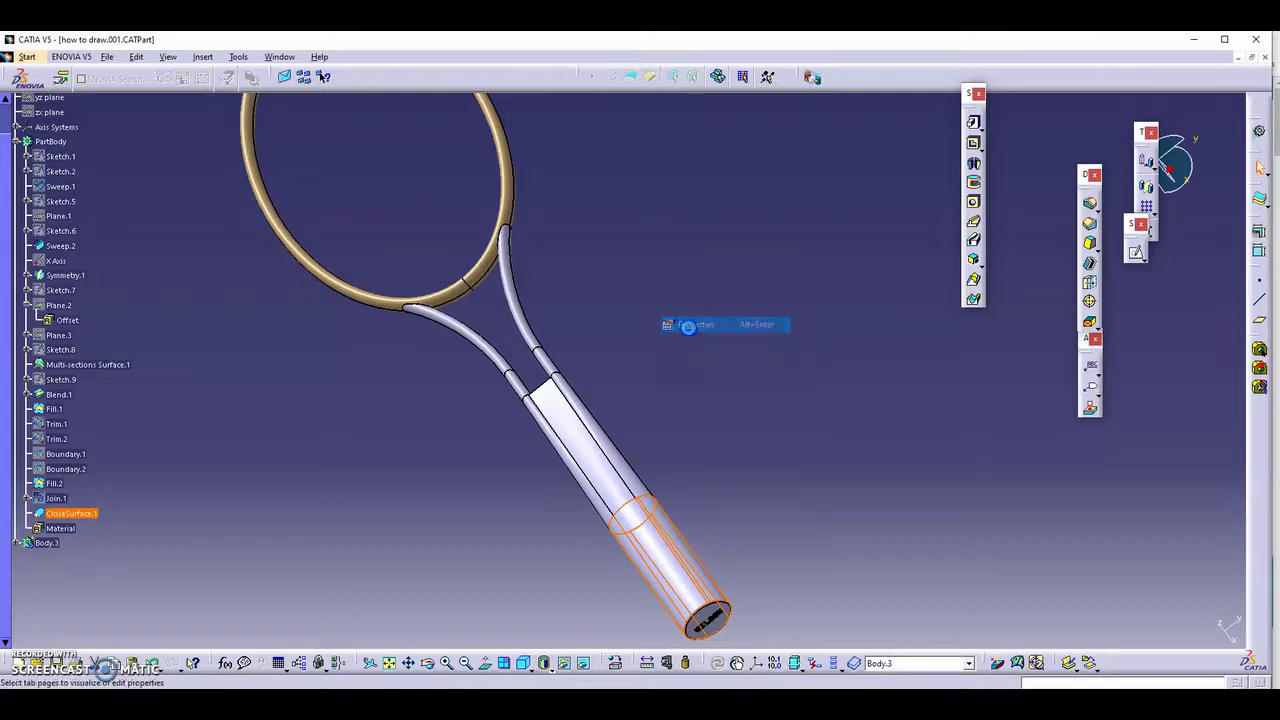
{"action": "left_click", "coordinate": [296, 214]}
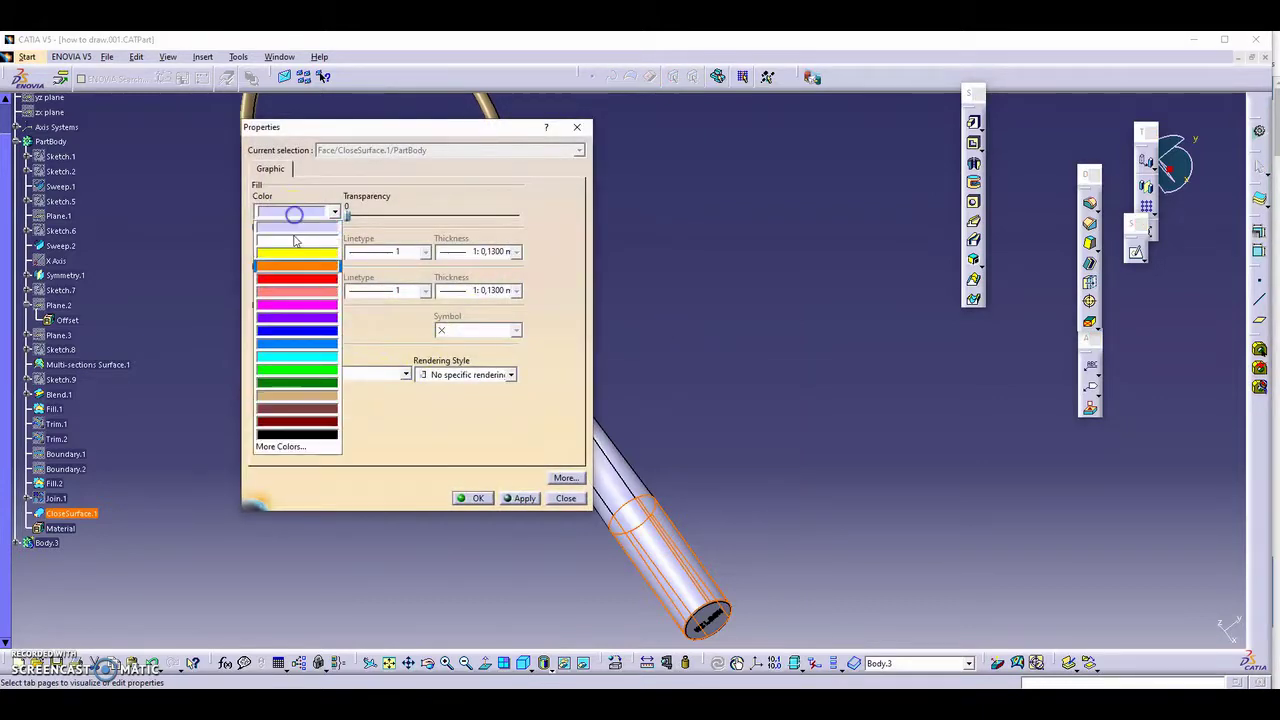
{"action": "left_click", "coordinate": [306, 421]}
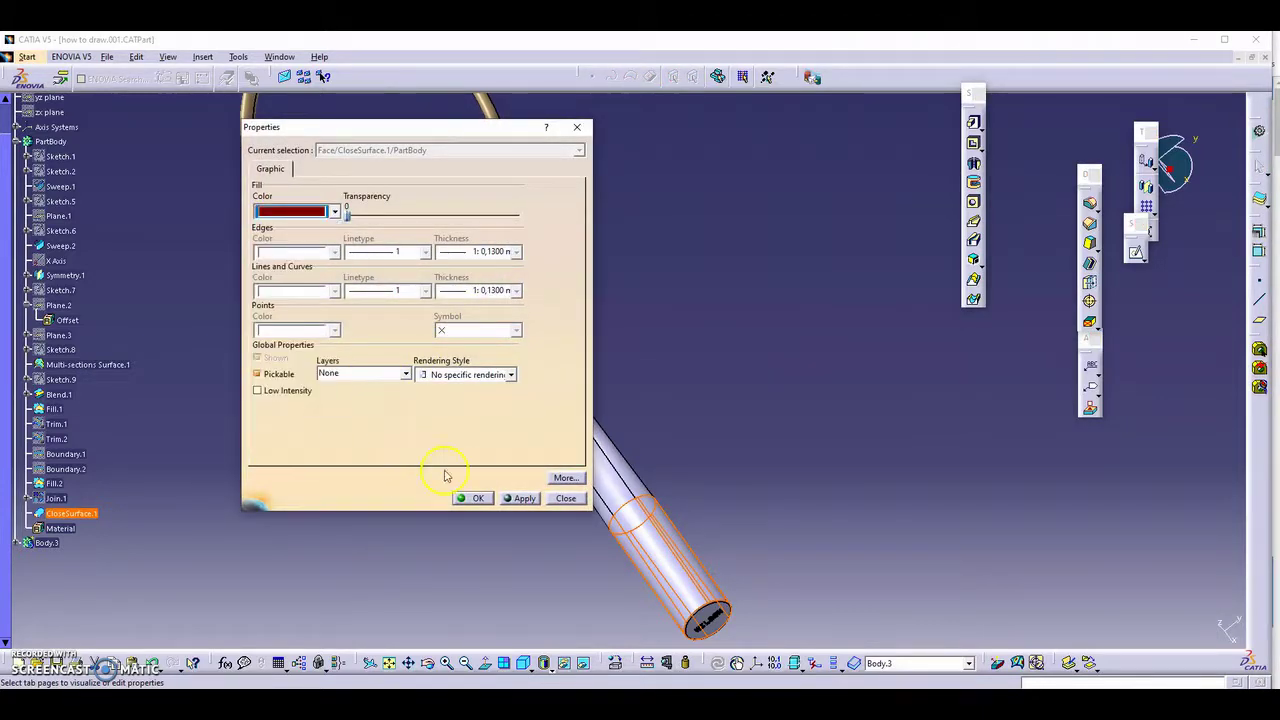
{"action": "left_click", "coordinate": [467, 498]}
{"action": "mouse_move", "coordinate": [706, 420]}
{"action": "middle_mouse_down"}
{"action": "mouse_move", "coordinate": [671, 451]}
{"action": "mouse_move", "coordinate": [581, 368]}
{"action": "mouse_move", "coordinate": [666, 449]}
{"action": "mouse_move", "coordinate": [658, 485]}
{"action": "middle_mouse_up"}
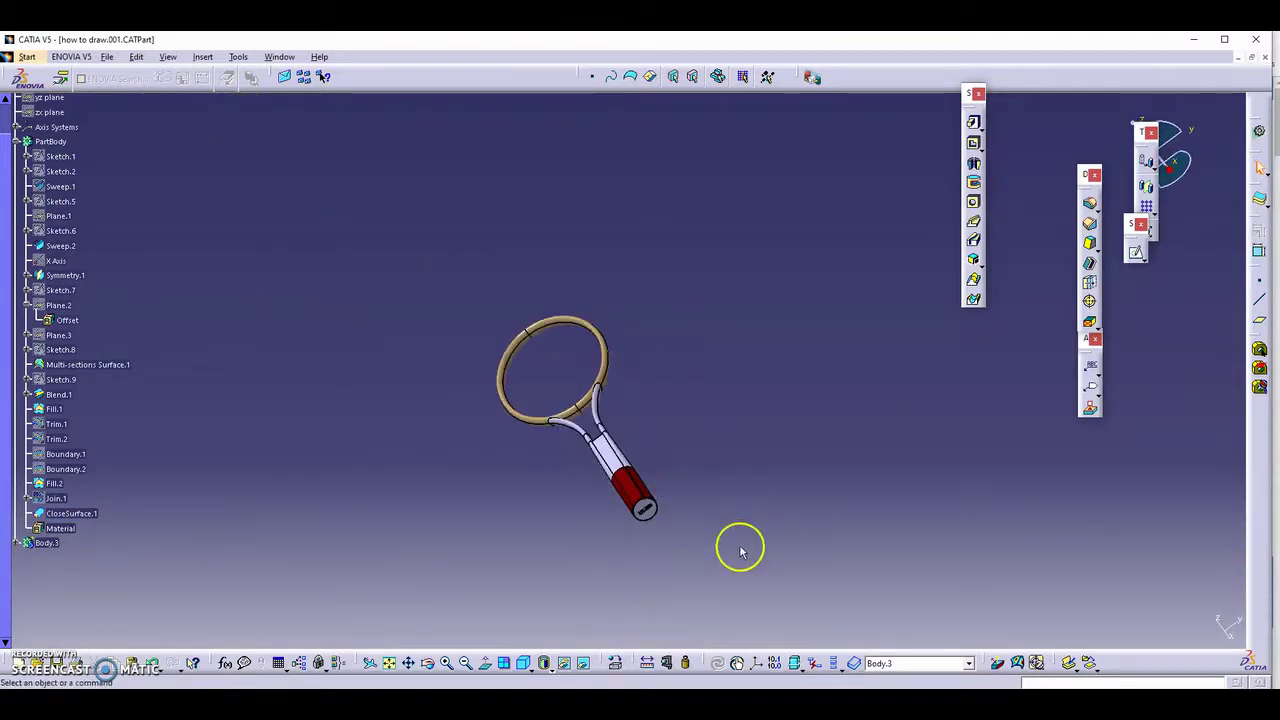
Render the racket in Shading with Material mode, without edges, and centre it in view.
{"action": "mouse_move", "coordinate": [740, 550]}
{"action": "middle_mouse_down"}
{"action": "mouse_move", "coordinate": [691, 491]}
{"action": "mouse_move", "coordinate": [668, 413]}
{"action": "mouse_move", "coordinate": [606, 420]}
{"action": "mouse_move", "coordinate": [641, 374]}
{"action": "mouse_move", "coordinate": [534, 323]}
{"action": "mouse_move", "coordinate": [651, 309]}
{"action": "middle_mouse_up"}
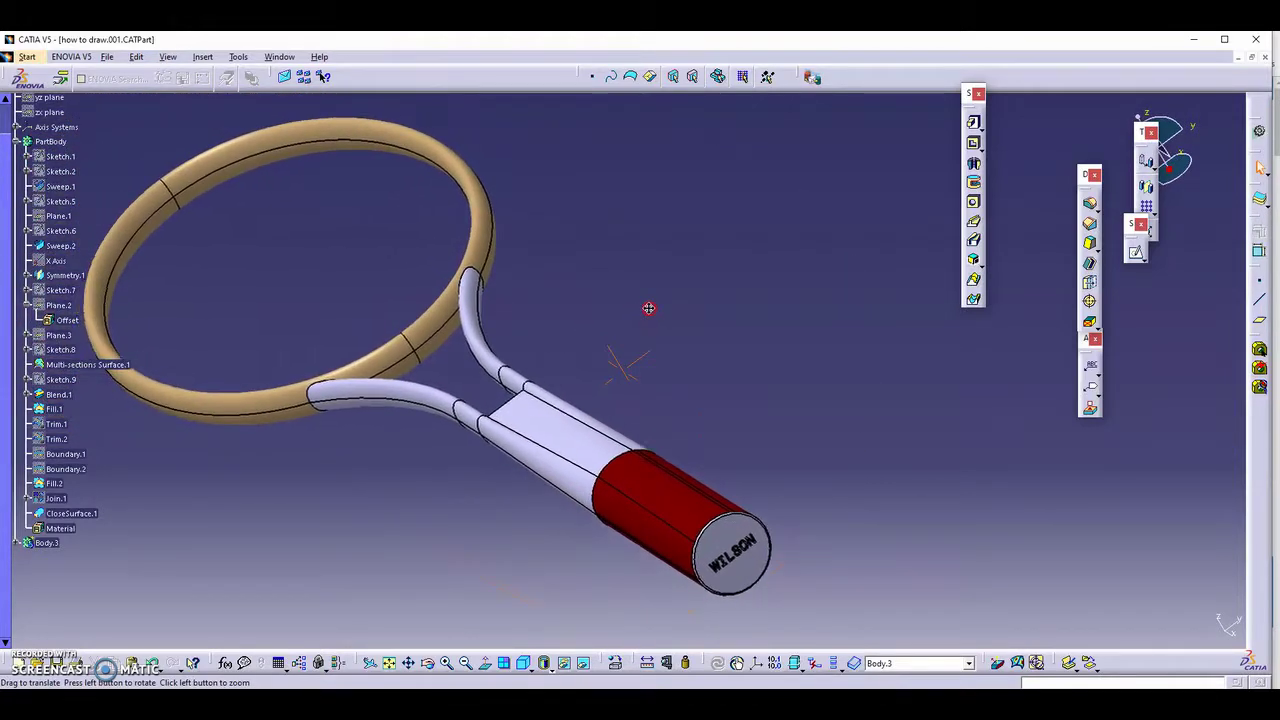
{"action": "left_click", "coordinate": [565, 672]}
{"action": "left_click", "coordinate": [565, 668]}
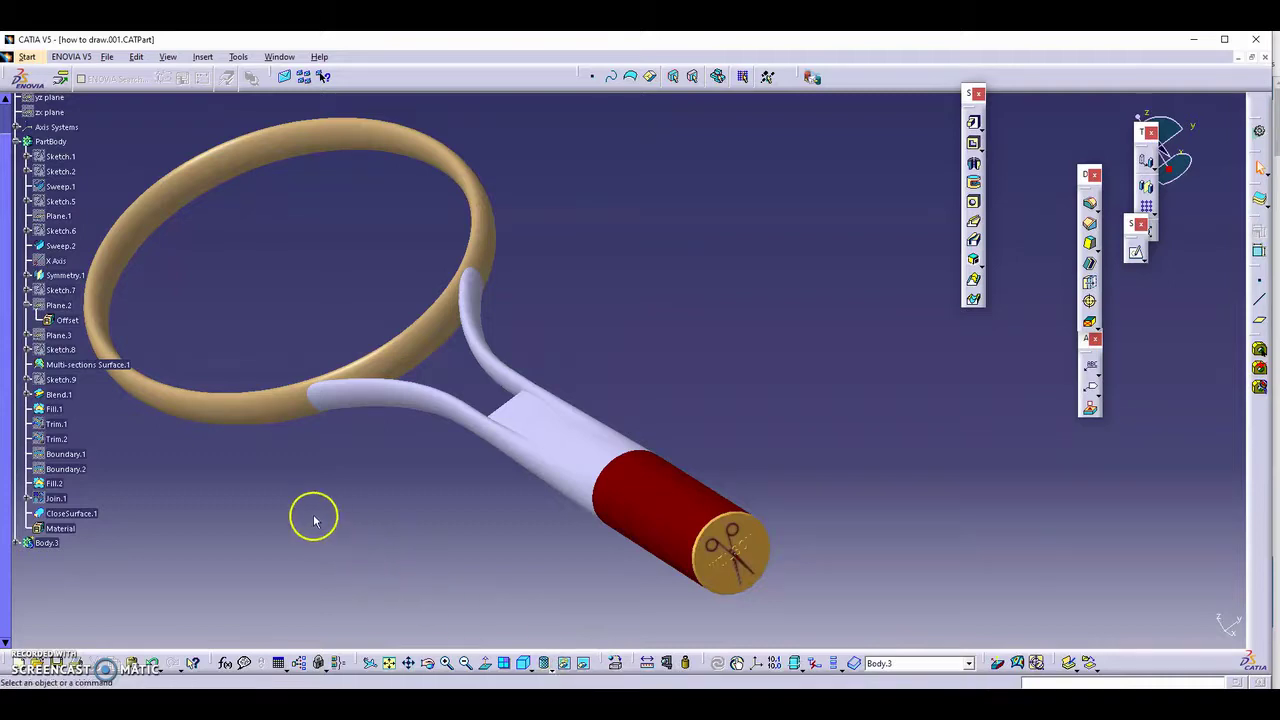
{"action": "middle_click_drag", "start_coordinate": [314, 514], "coordinate": [465, 524]}
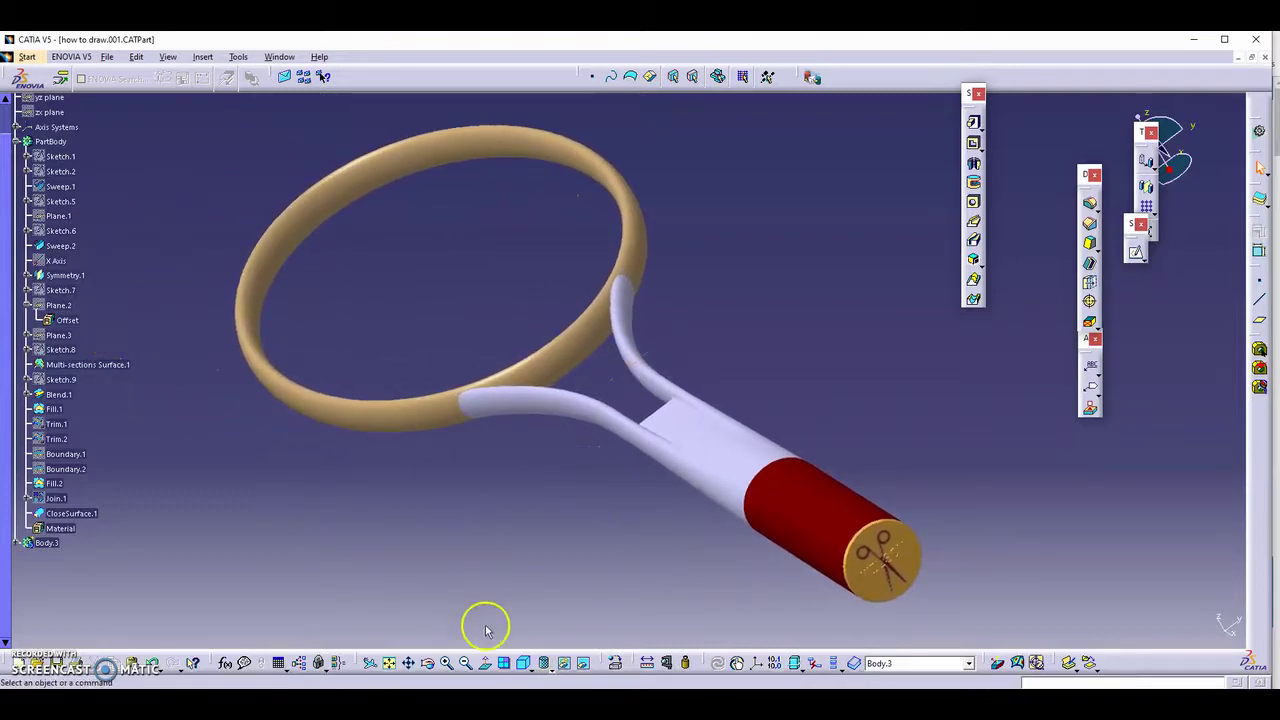